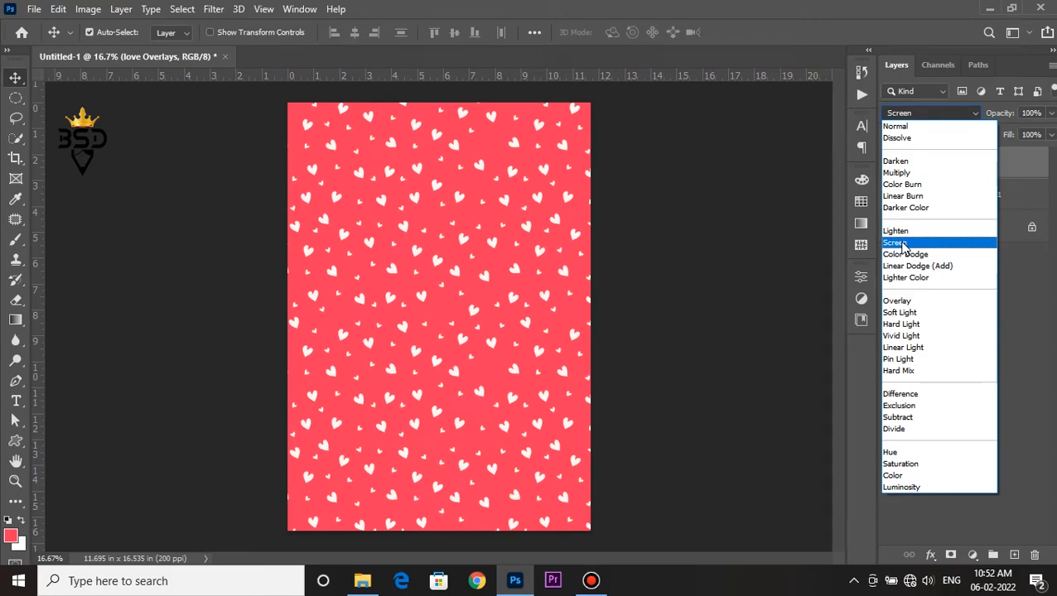
# Set the love Overlays layer to Screen blend mode at 10% opacity.
pyautogui.click(901, 244)
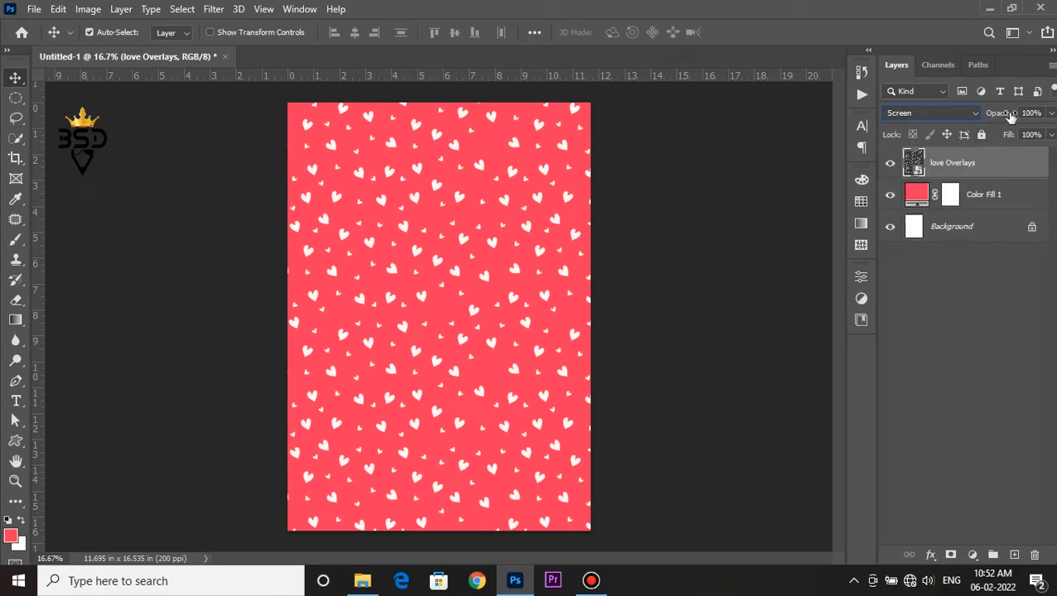
pyautogui.write('10')
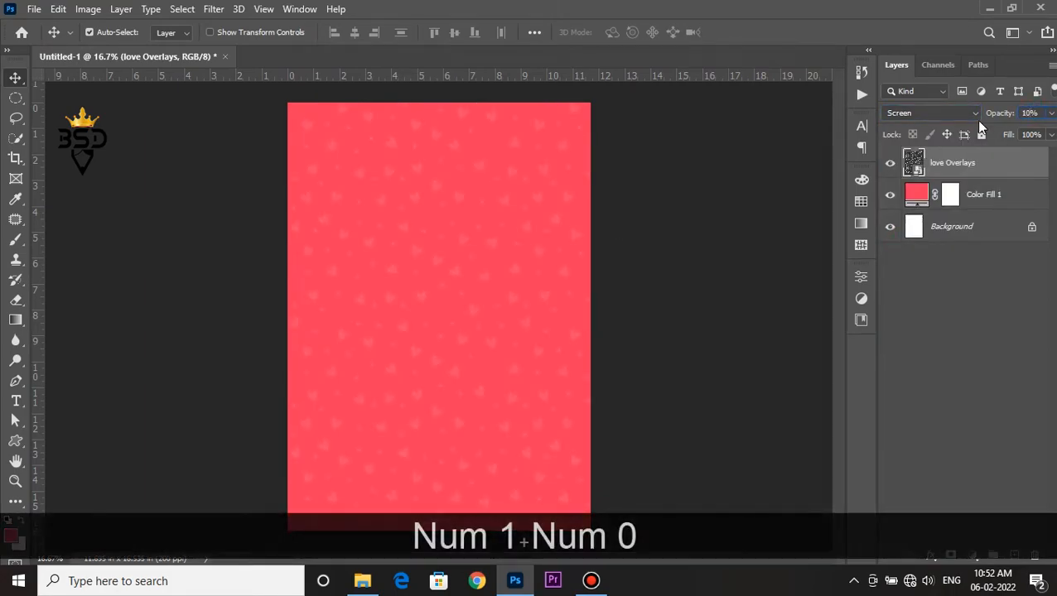
pyautogui.click(940, 329)
pyautogui.scroll(4, 461, 252)
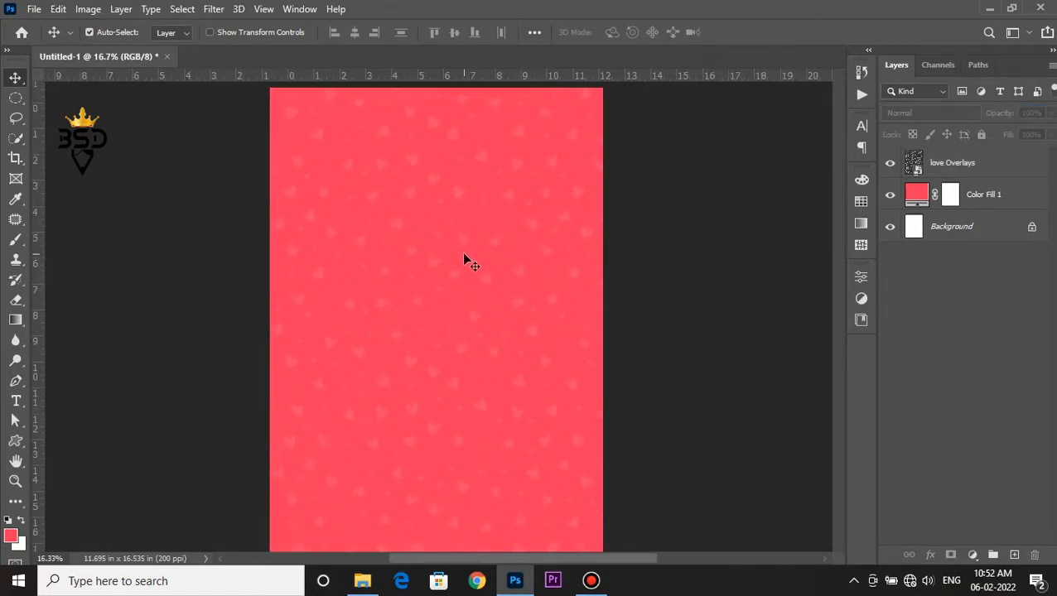
pyautogui.press('space')
pyautogui.moveTo(433, 264); pyautogui.dragTo(447, 263)
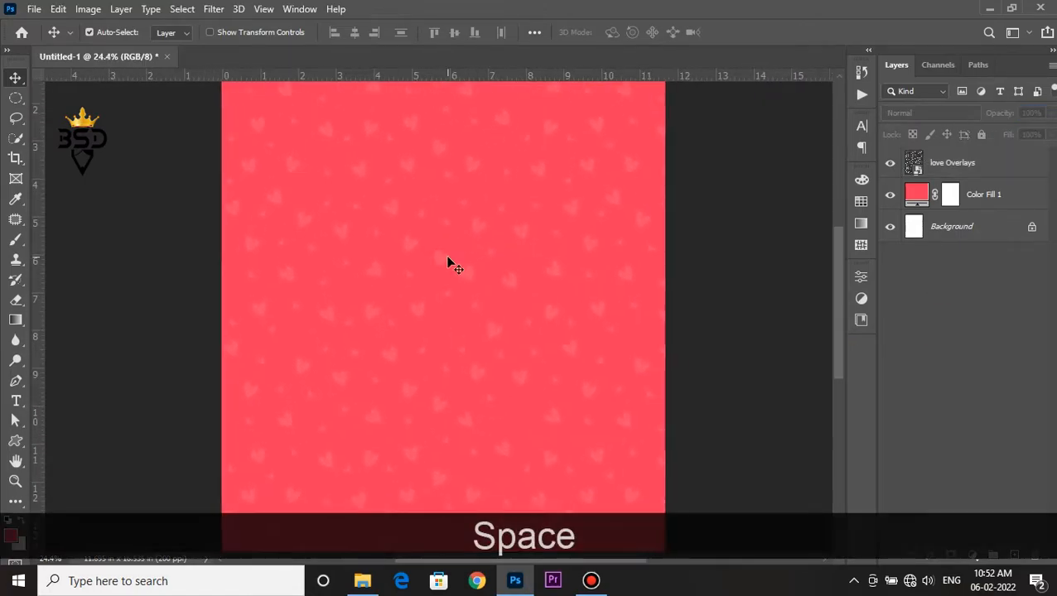
# Place the teddy image from the file folder into the poster document above the heart pattern.
pyautogui.click(373, 577)
pyautogui.click(428, 188)
pyautogui.moveTo(428, 214); pyautogui.dragTo(442, 386)
pyautogui.scroll(-3, 442, 382)
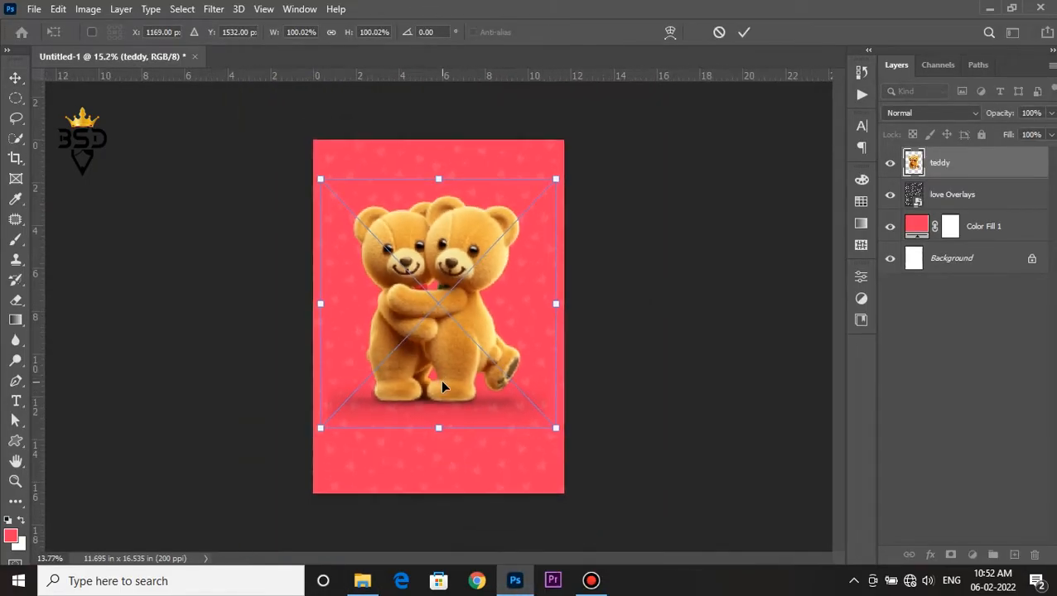
# Move the placed teddy image to the lower part of the canvas and scale it to about 91%.
pyautogui.moveTo(504, 210); pyautogui.dragTo(507, 265)
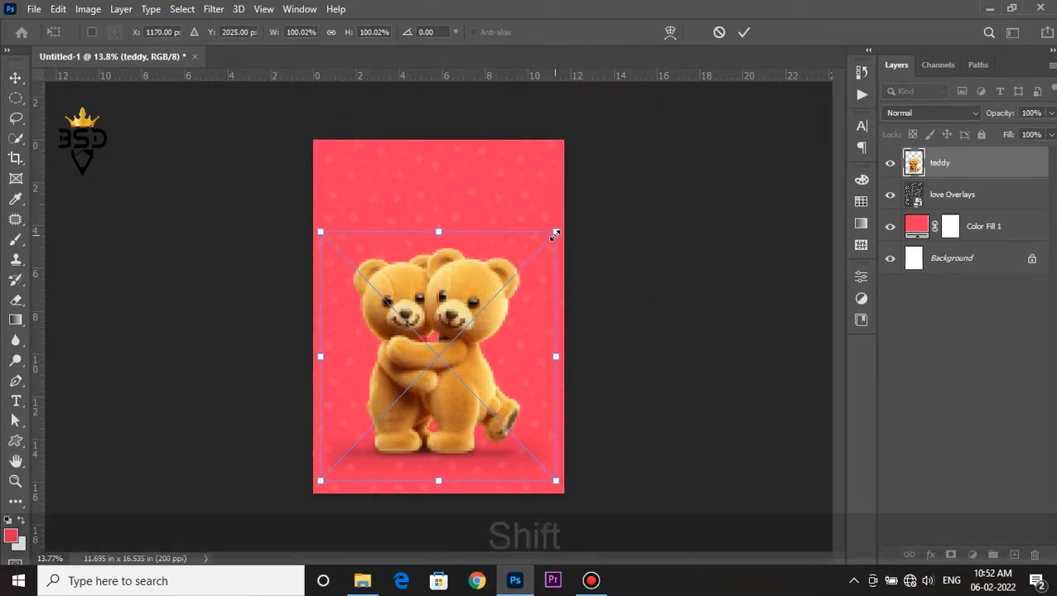
pyautogui.moveTo(554, 235); pyautogui.dragTo(546, 240)
pyautogui.moveTo(468, 280); pyautogui.dragTo(469, 299)
pyautogui.scroll(4, 470, 304)
pyautogui.moveTo(476, 336); pyautogui.dragTo(524, 168)
pyautogui.moveTo(513, 276); pyautogui.dragTo(521, 262)
# Nudge the teddy image down, enlarge it about its centre to about 96% and commit the placement.
pyautogui.press('Down')
pyautogui.press('Down')
pyautogui.press('Down')
pyautogui.press('Down')
pyautogui.press('Down')
pyautogui.press('Down')
pyautogui.press('Down')
pyautogui.press('Down')
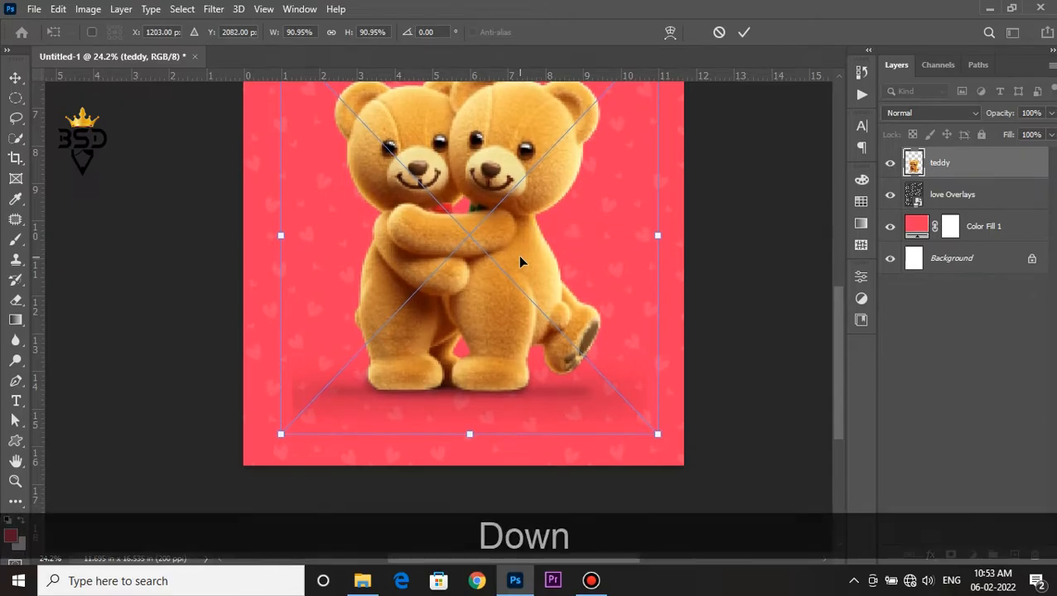
pyautogui.moveTo(654, 434); pyautogui.dragTo(677, 436)
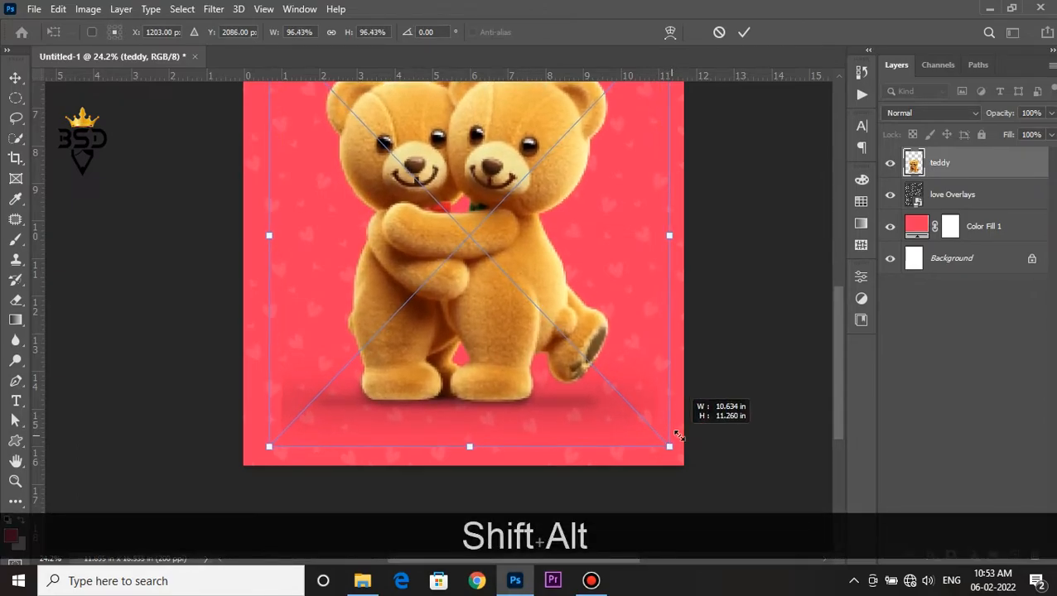
pyautogui.press('Return')
# Reposition the teddy layer slightly and fine-tune its size with Free Transform.
pyautogui.scroll(-4, 488, 235)
pyautogui.scroll(2, 484, 241)
pyautogui.moveTo(485, 330); pyautogui.dragTo(496, 351)
pyautogui.scroll(-3, 492, 244)
pyautogui.press('ctrl')
pyautogui.hotkey('ctrl', 't')
pyautogui.scroll(3, 505, 253)
pyautogui.moveTo(590, 220); pyautogui.dragTo(587, 224)
pyautogui.press('Return')
# Nudge the teddy layer slightly left and down on the poster.
pyautogui.scroll(2, 509, 243)
pyautogui.press('Left')
pyautogui.press('Left')
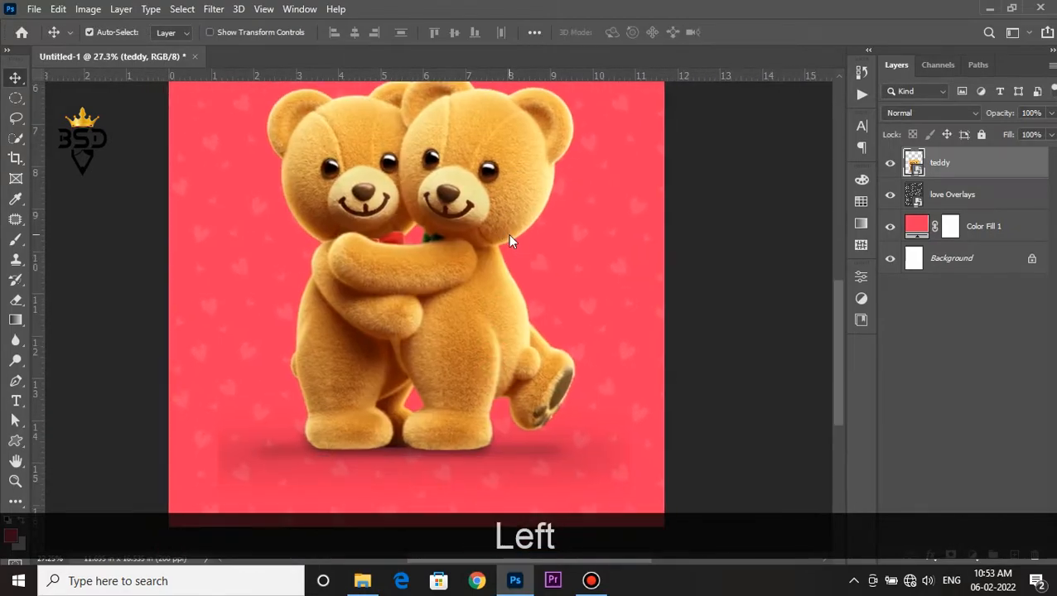
pyautogui.press('Down')
pyautogui.press('Down')
pyautogui.press('Down')
pyautogui.press('Down')
pyautogui.press('Down')
pyautogui.press('Down')
# Add a layer mask to the teddy layer.
pyautogui.scroll(2, 475, 321)
pyautogui.press('space')
pyautogui.moveTo(458, 346); pyautogui.dragTo(548, 239)
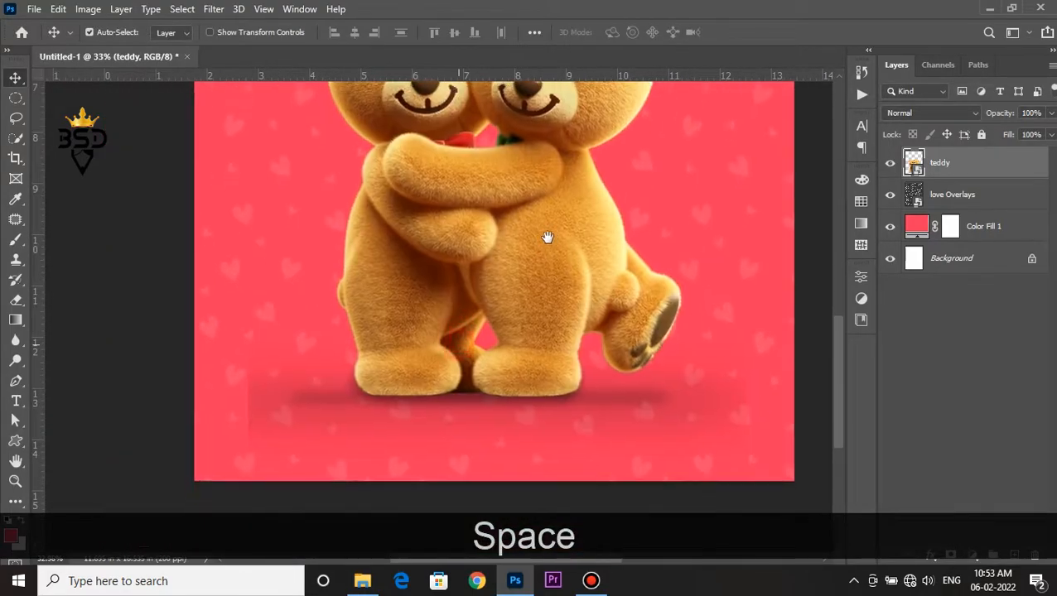
pyautogui.click(953, 559)
# Paint black on the teddy mask with a soft 500 px brush to fade the hard edges of the floor shadow.
pyautogui.press('b')
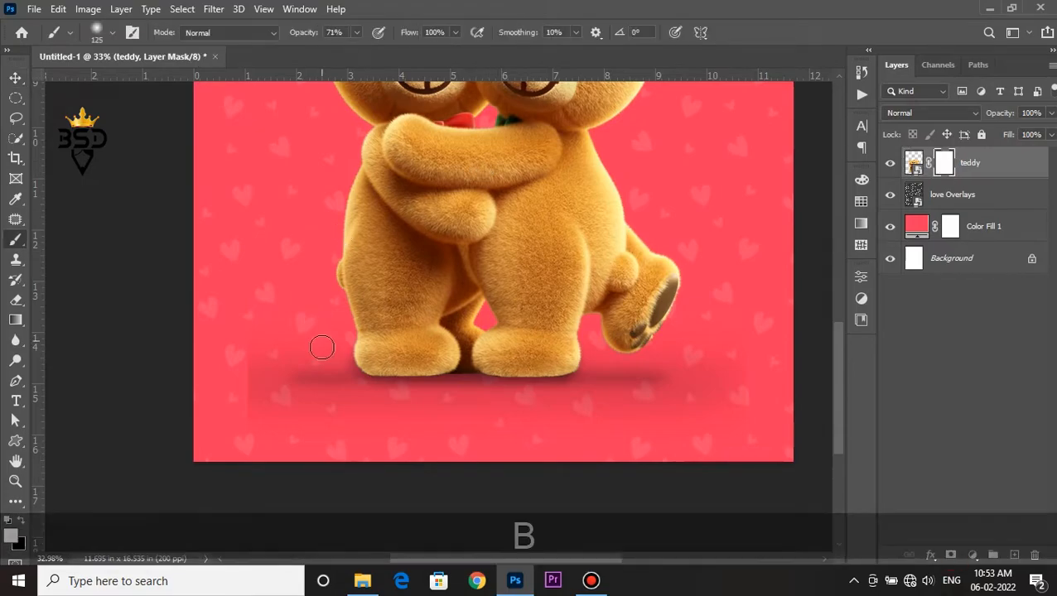
pyautogui.scroll(1, 347, 340)
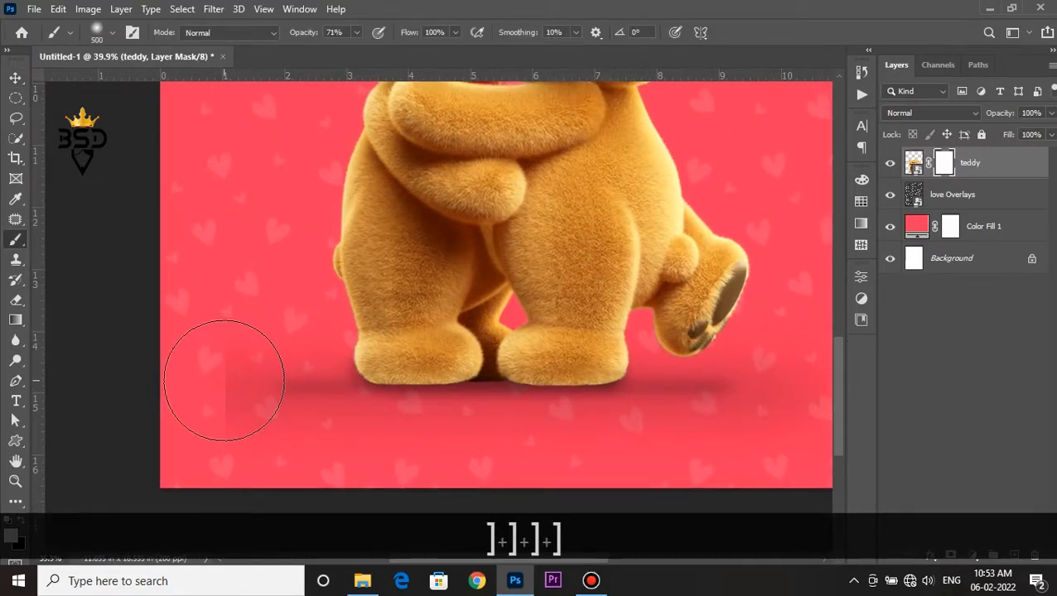
pyautogui.press('x')
pyautogui.press('space')
pyautogui.moveTo(659, 406); pyautogui.dragTo(514, 402)
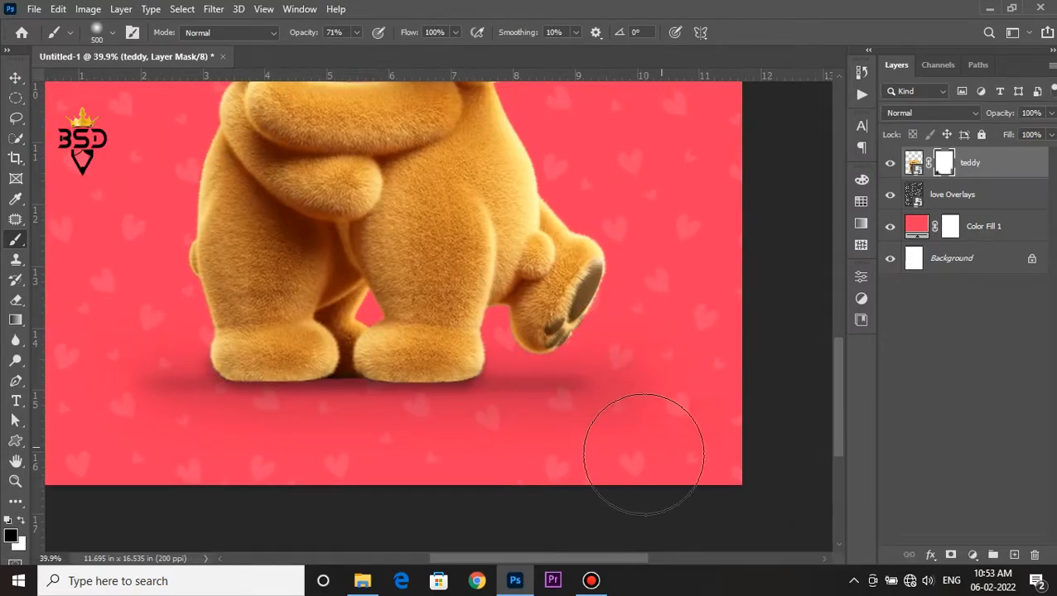
pyautogui.press('space')
pyautogui.moveTo(415, 468)
pyautogui.mouseDown()
pyautogui.moveTo(496, 444)
pyautogui.moveTo(662, 455)
pyautogui.mouseUp()
pyautogui.scroll(-8, 590, 420)
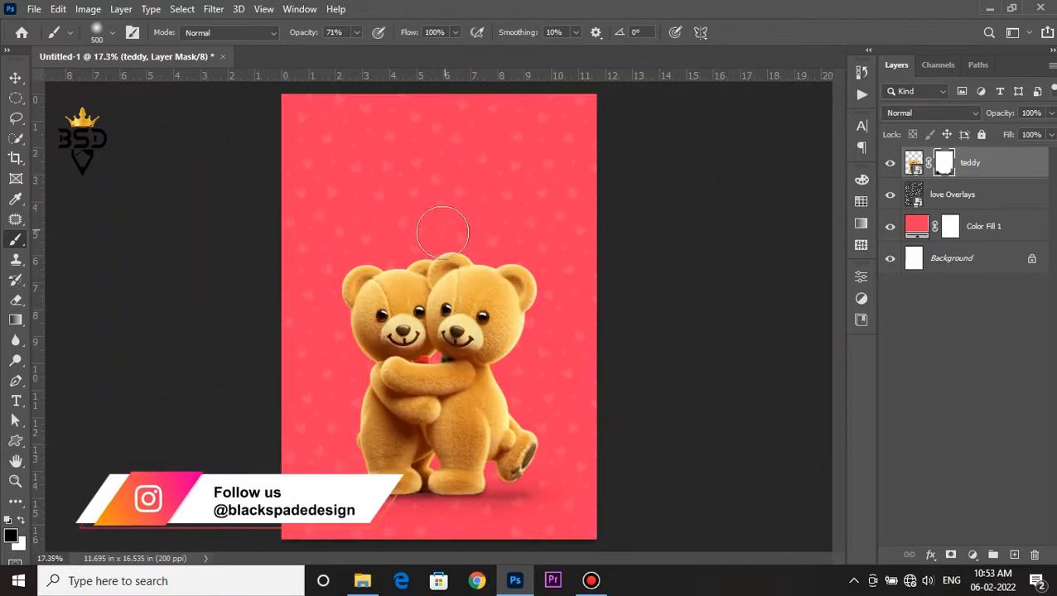
# Add a Curves adjustment layer clipped to the teddy layer.
pyautogui.scroll(2, 434, 313)
pyautogui.press('space')
pyautogui.moveTo(451, 350); pyautogui.dragTo(469, 314)
pyautogui.scroll(3, 469, 315)
pyautogui.press('v')
pyautogui.press('space')
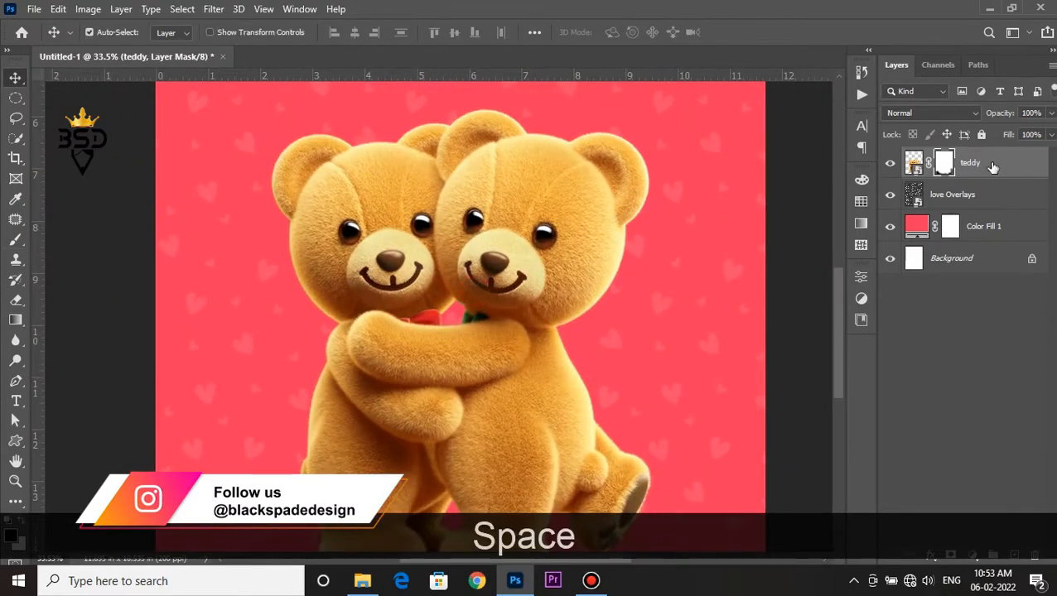
pyautogui.click(973, 555)
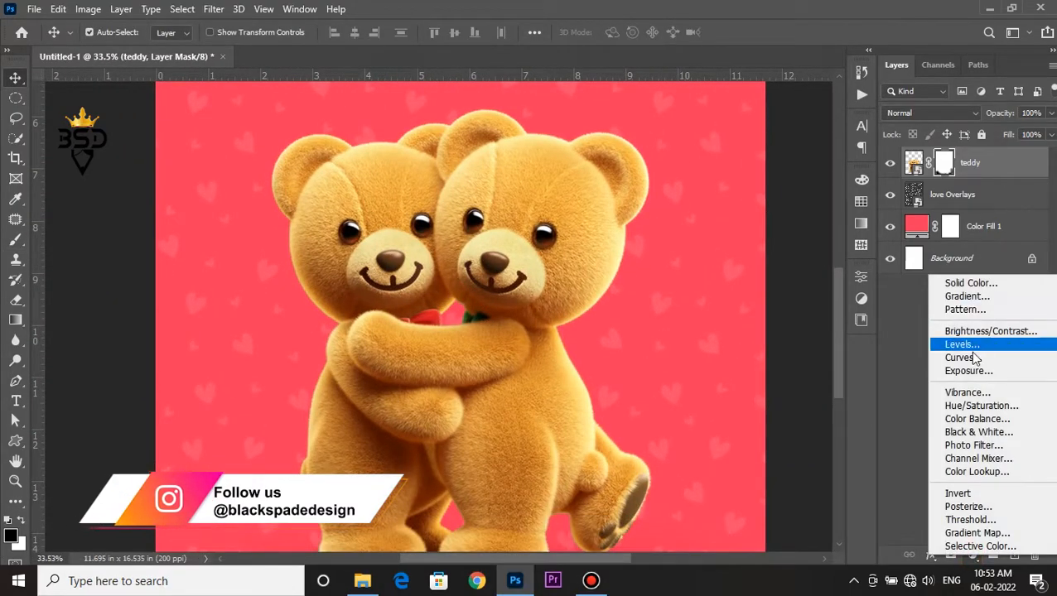
pyautogui.click(970, 357)
# Move the curve's black point to input 26 and invert the Curves layer mask to black.
pyautogui.moveTo(673, 480); pyautogui.dragTo(684, 480)
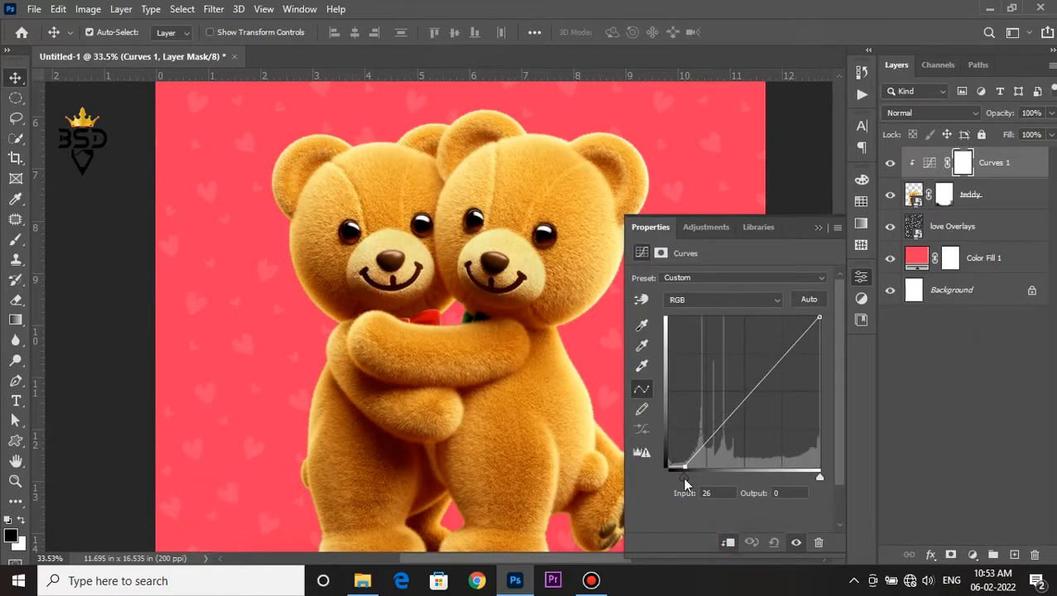
pyautogui.click(817, 227)
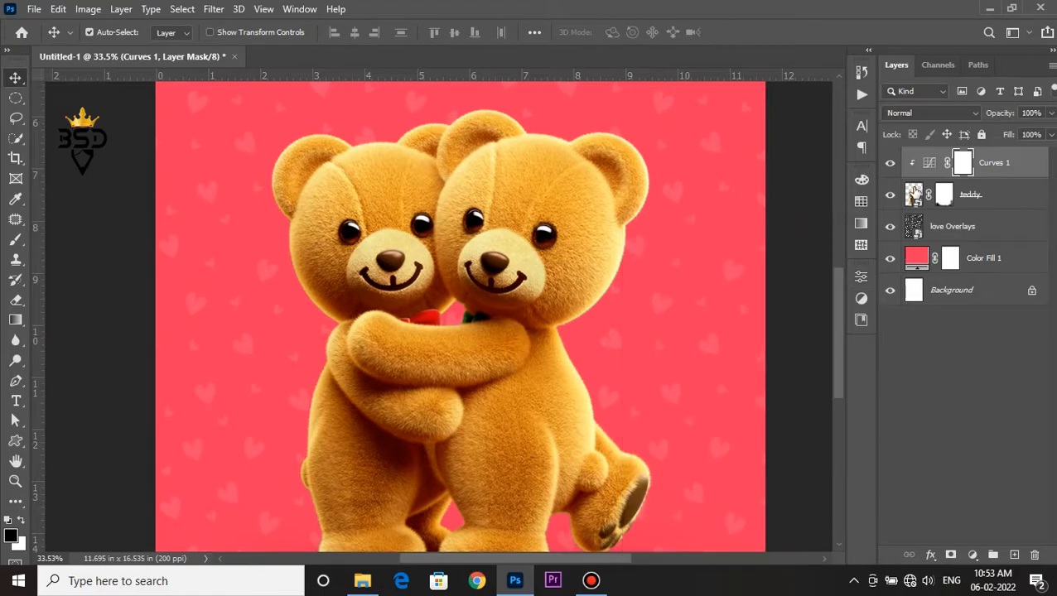
pyautogui.click(892, 164)
pyautogui.hotkey('ctrl', 'i')
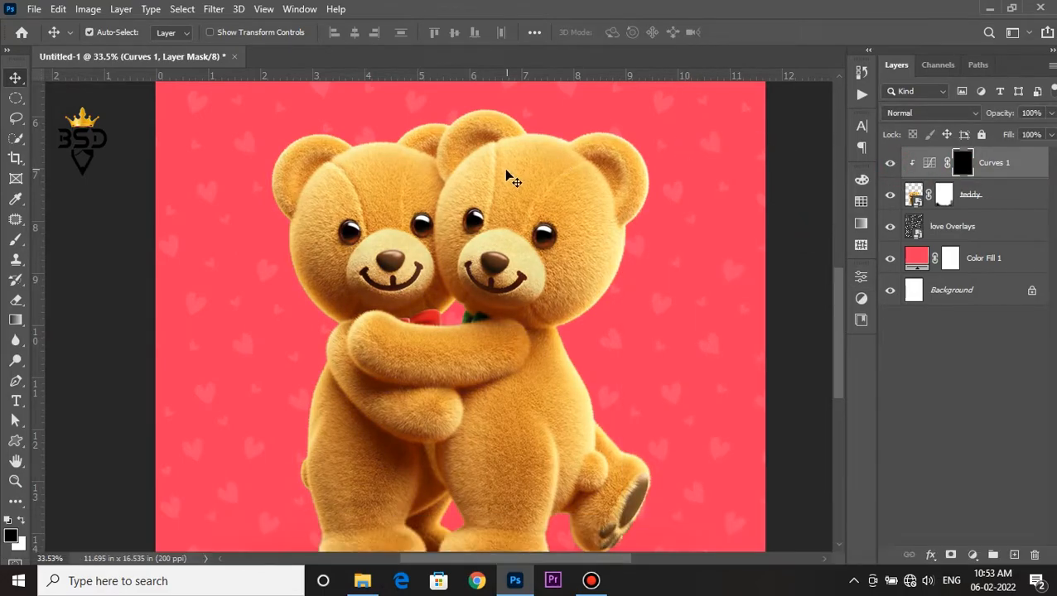
# Paint white on the Curves mask over both bears' faces with a soft 200 px brush at 100% opacity.
pyautogui.press('b')
pyautogui.scroll(2, 505, 207)
pyautogui.press('[')
pyautogui.press('[')
pyautogui.press('[')
pyautogui.scroll(3, 523, 184)
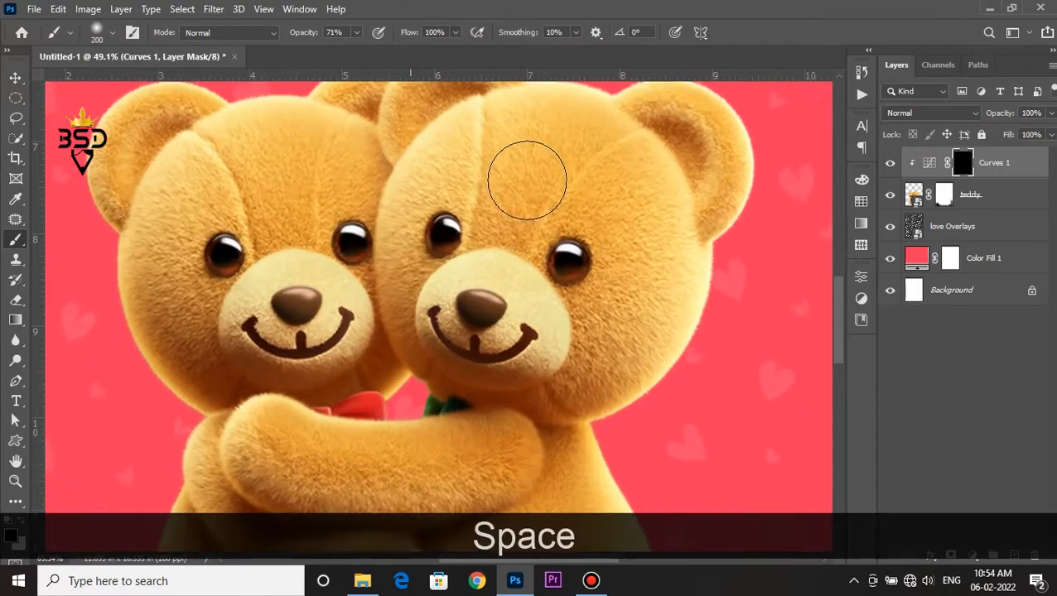
pyautogui.moveTo(526, 181); pyautogui.dragTo(504, 197)
pyautogui.press('x')
pyautogui.click(300, 33)
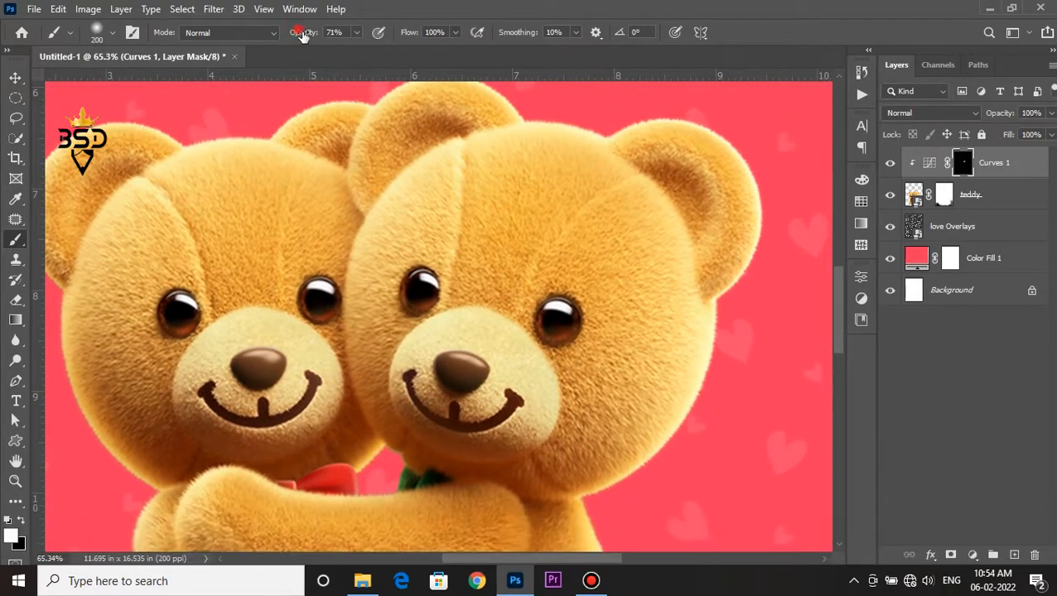
pyautogui.moveTo(585, 384)
pyautogui.mouseDown()
pyautogui.moveTo(593, 353)
pyautogui.moveTo(613, 342)
pyautogui.mouseUp()
pyautogui.moveTo(141, 264); pyautogui.dragTo(278, 264)
pyautogui.click(439, 282)
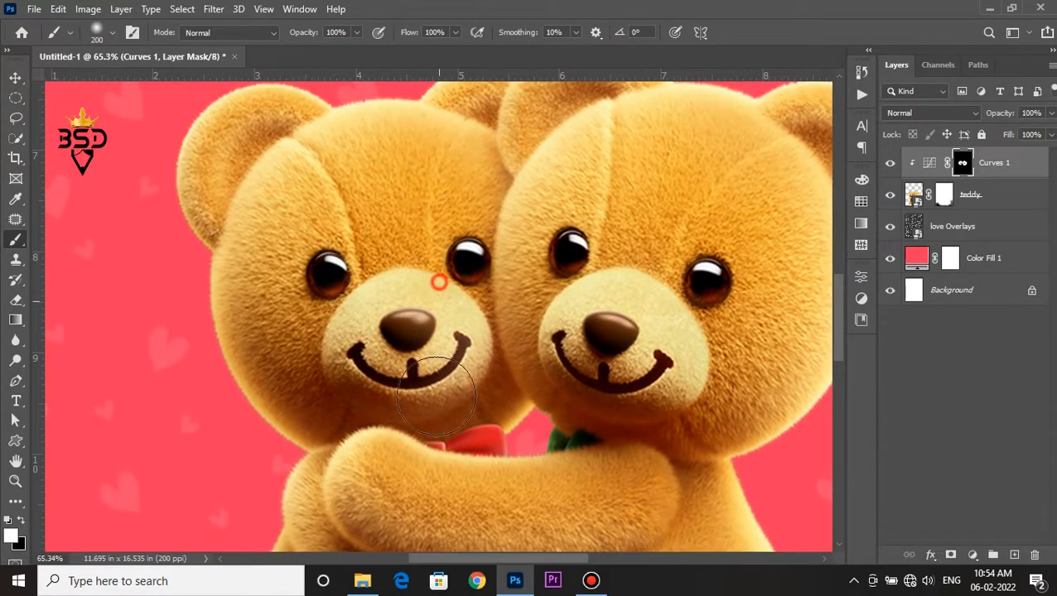
# Paint white on the Curves mask over the bears' ears with a 90 px brush.
pyautogui.scroll(5, 396, 274)
pyautogui.press('[')
pyautogui.press('[')
pyautogui.press('[')
pyautogui.press('[')
pyautogui.press('[')
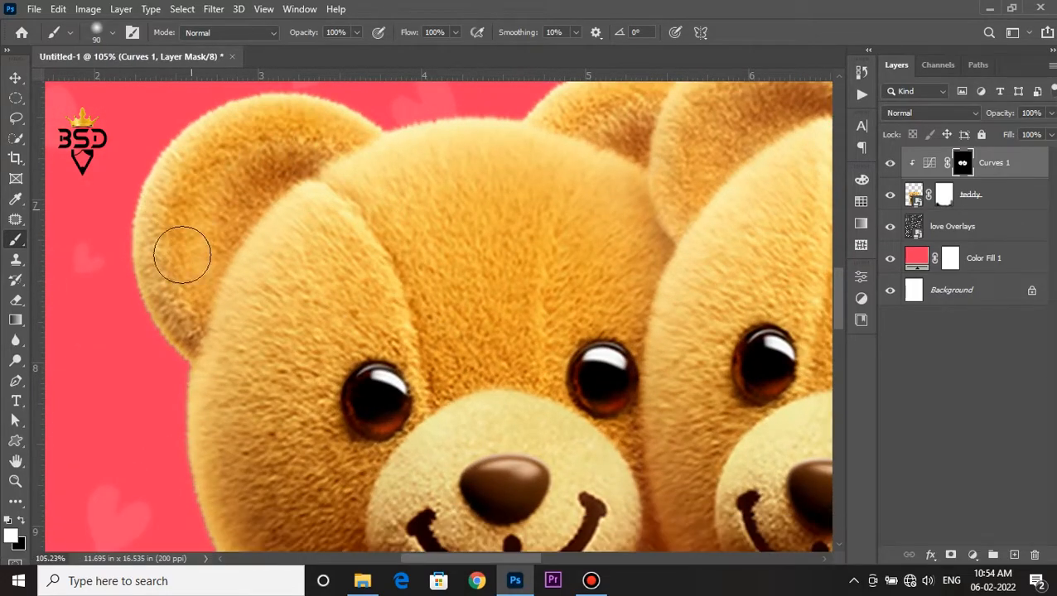
pyautogui.moveTo(728, 126); pyautogui.dragTo(578, 201)
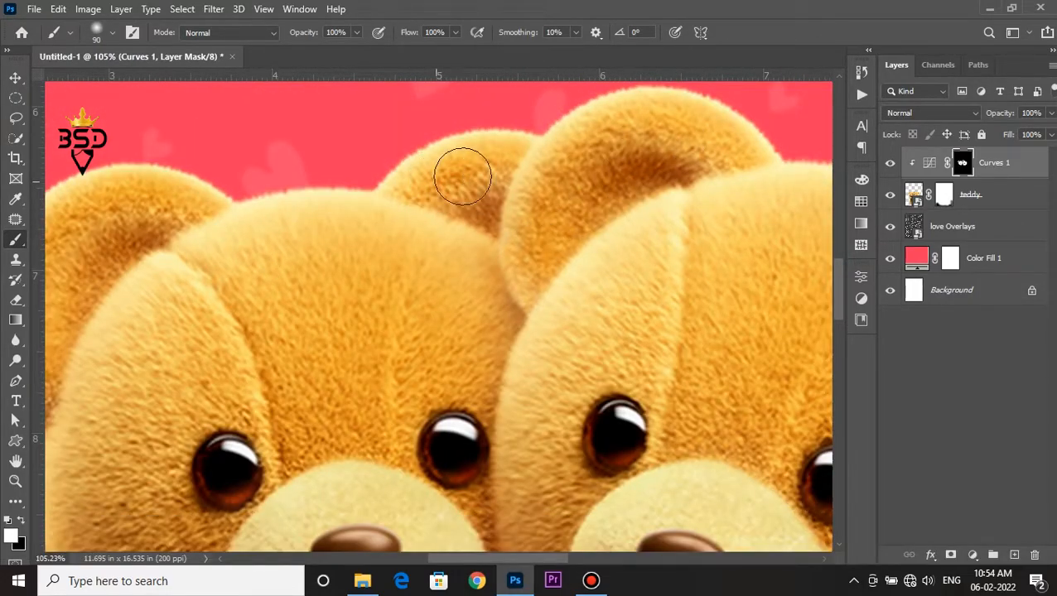
pyautogui.moveTo(615, 271); pyautogui.dragTo(401, 209)
pyautogui.scroll(-4, 406, 282)
pyautogui.moveTo(556, 342); pyautogui.dragTo(412, 322)
pyautogui.scroll(3, 547, 195)
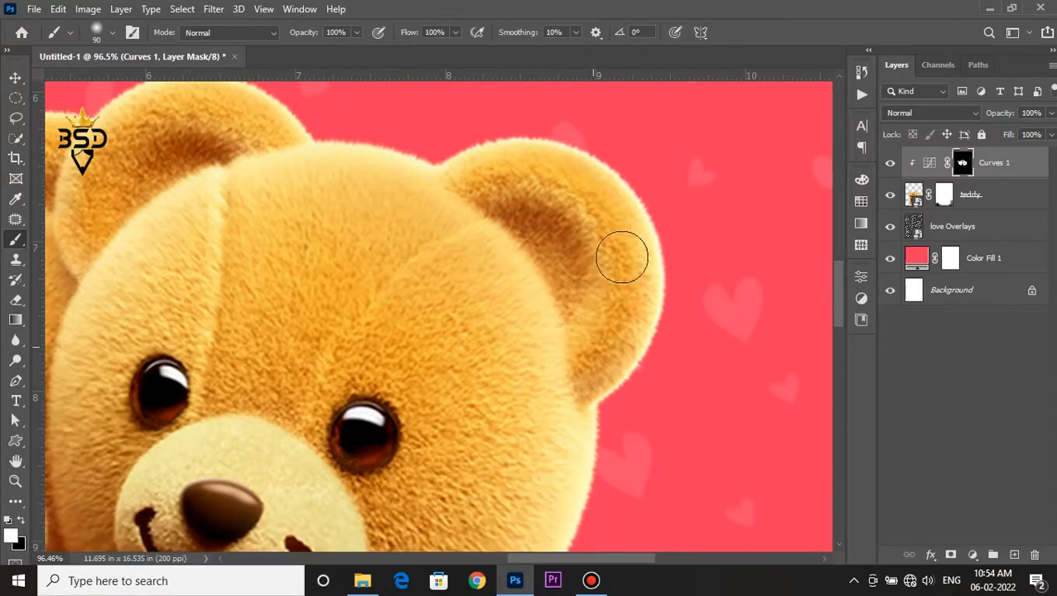
# Paint white on the Curves mask over the hugging upper arm and the right bear's body with a 175 px brush.
pyautogui.scroll(-3, 553, 270)
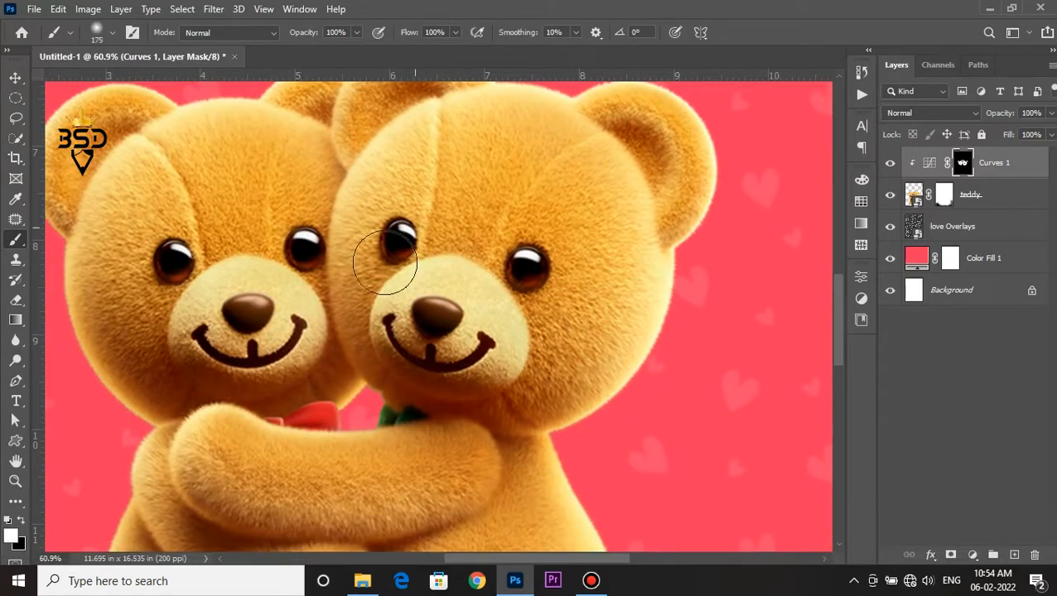
pyautogui.scroll(3, 415, 207)
pyautogui.moveTo(443, 410)
pyautogui.mouseDown()
pyautogui.moveTo(393, 290)
pyautogui.moveTo(419, 311)
pyautogui.mouseUp()
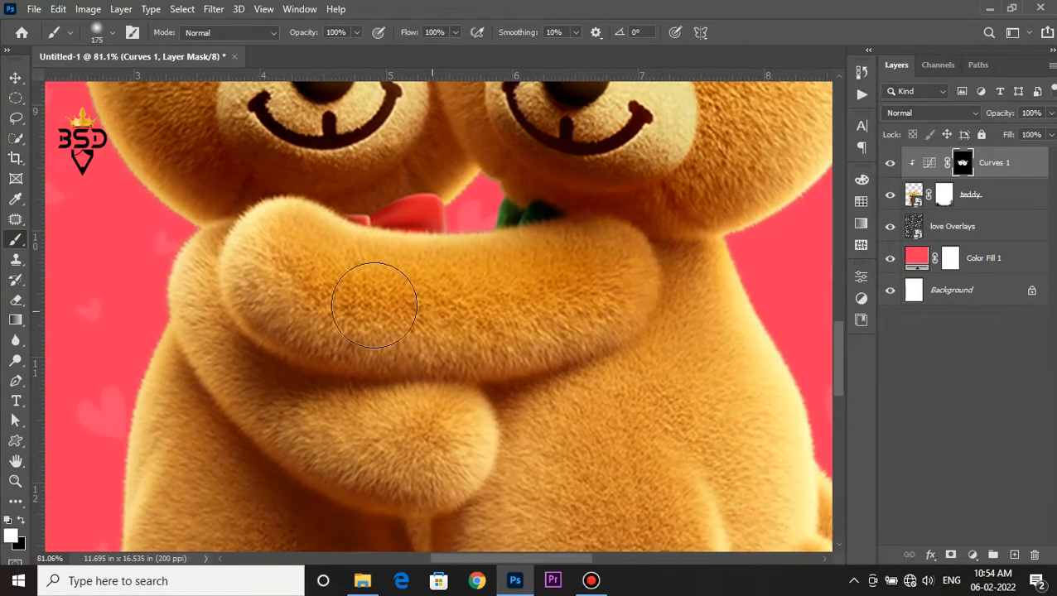
pyautogui.moveTo(317, 309); pyautogui.dragTo(644, 325)
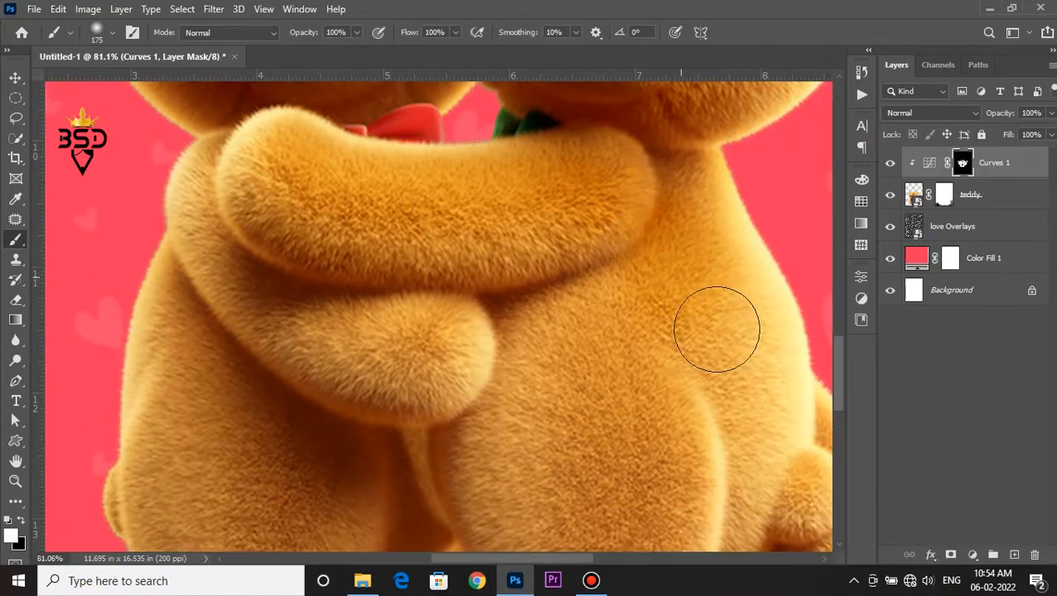
pyautogui.moveTo(703, 307); pyautogui.dragTo(543, 372)
pyautogui.moveTo(606, 392); pyautogui.dragTo(590, 286)
pyautogui.moveTo(613, 426); pyautogui.dragTo(598, 240)
pyautogui.moveTo(598, 281)
pyautogui.mouseDown()
pyautogui.moveTo(571, 344)
pyautogui.moveTo(570, 430)
pyautogui.mouseUp()
# Paint white on the Curves mask over the lower hugging arm and hand with a smaller brush.
pyautogui.moveTo(373, 79); pyautogui.dragTo(507, 288)
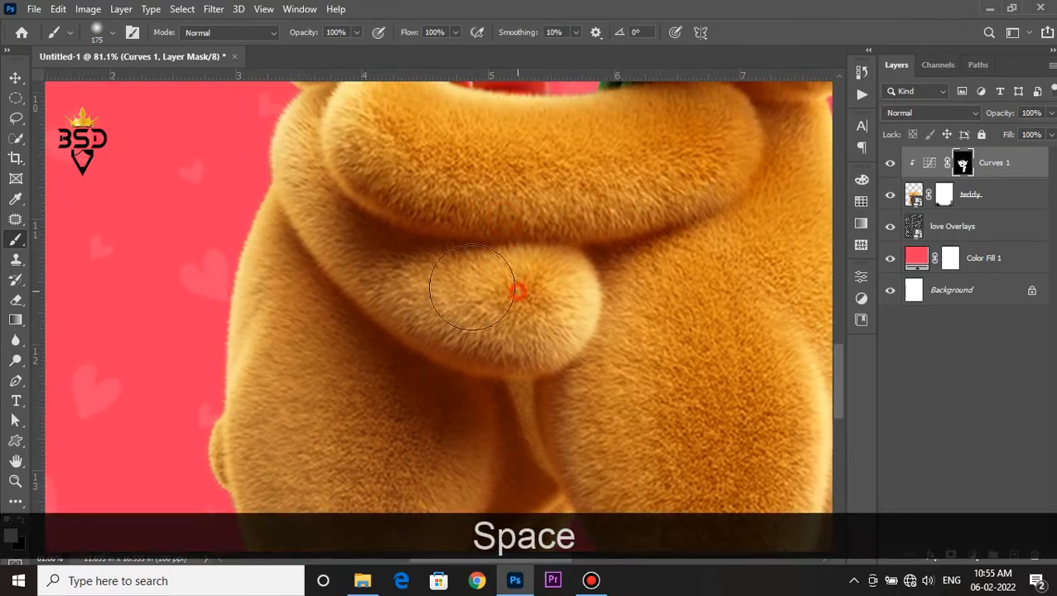
pyautogui.press('[')
pyautogui.press('[')
pyautogui.press('[')
pyautogui.moveTo(310, 199); pyautogui.dragTo(297, 133)
pyautogui.scroll(-1, 501, 299)
pyautogui.moveTo(500, 307); pyautogui.dragTo(554, 199)
pyautogui.scroll(1, 555, 199)
# Paint white on the Curves mask over the left bear's body and the standing feet with a 175 px brush.
pyautogui.press(']')
pyautogui.press(']')
pyautogui.press(']')
pyautogui.moveTo(330, 191)
pyautogui.mouseDown()
pyautogui.moveTo(450, 335)
pyautogui.moveTo(365, 359)
pyautogui.moveTo(442, 276)
pyautogui.moveTo(441, 223)
pyautogui.mouseUp()
pyautogui.moveTo(673, 380); pyautogui.dragTo(454, 379)
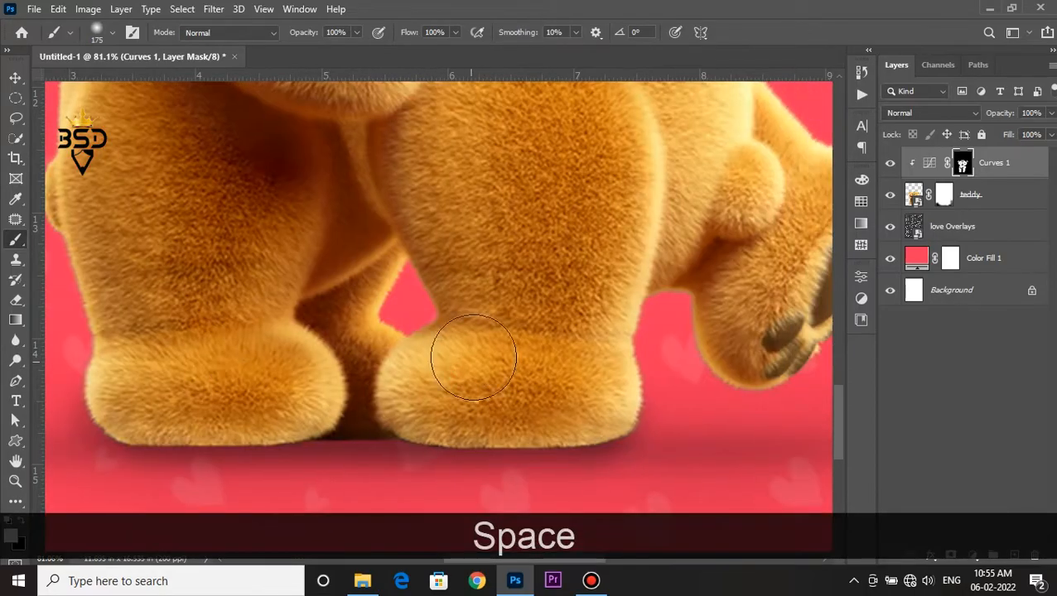
# Paint white on the Curves mask in the dark areas between the legs, reducing the brush to 100 and 70 px.
pyautogui.scroll(3, 454, 314)
pyautogui.press('[')
pyautogui.press('[')
pyautogui.press('[')
pyautogui.moveTo(292, 146); pyautogui.dragTo(269, 203)
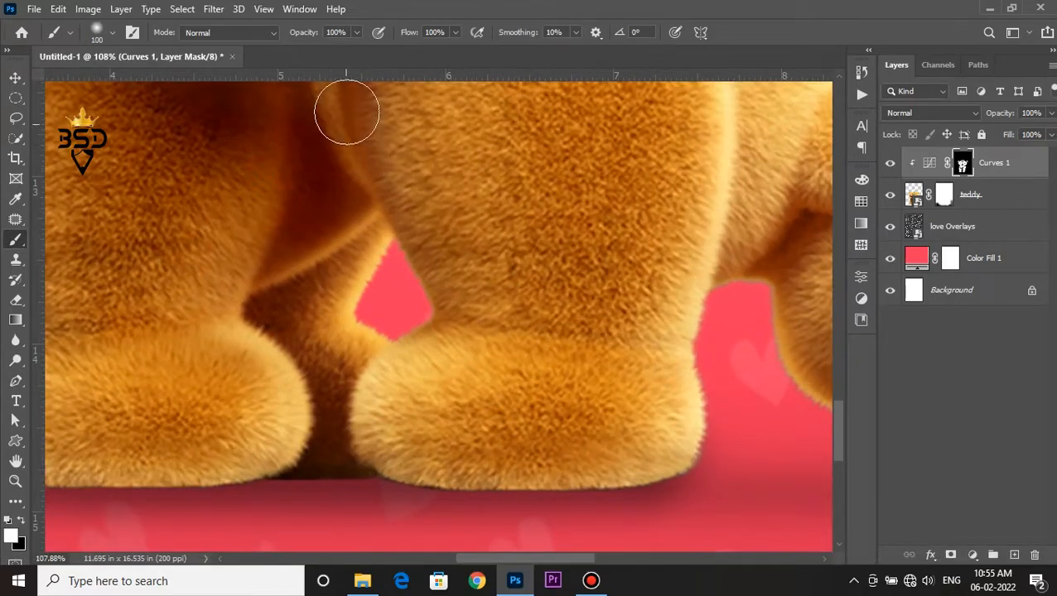
pyautogui.press('[')
pyautogui.press('[')
pyautogui.press('[')
pyautogui.moveTo(328, 376)
pyautogui.mouseDown()
pyautogui.moveTo(327, 444)
pyautogui.moveTo(326, 384)
pyautogui.mouseUp()
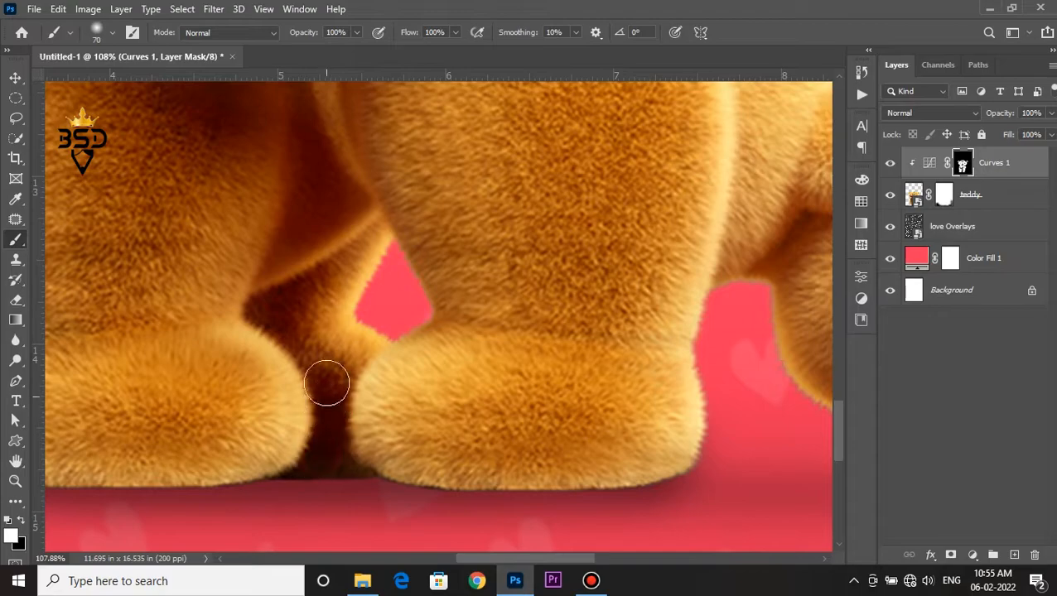
# Paint white on the Curves mask over the right bear's raised leg and foot, reducing the brush to 40 px for the toes.
pyautogui.scroll(-2, 331, 331)
pyautogui.moveTo(690, 133); pyautogui.dragTo(434, 220)
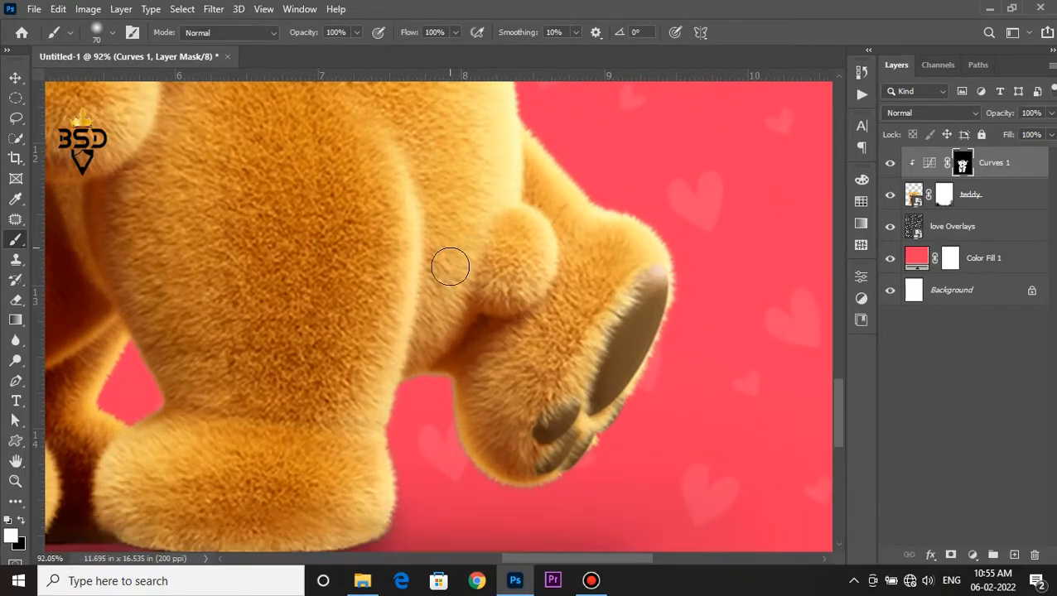
pyautogui.moveTo(449, 278); pyautogui.dragTo(442, 357)
pyautogui.moveTo(541, 394); pyautogui.dragTo(487, 345)
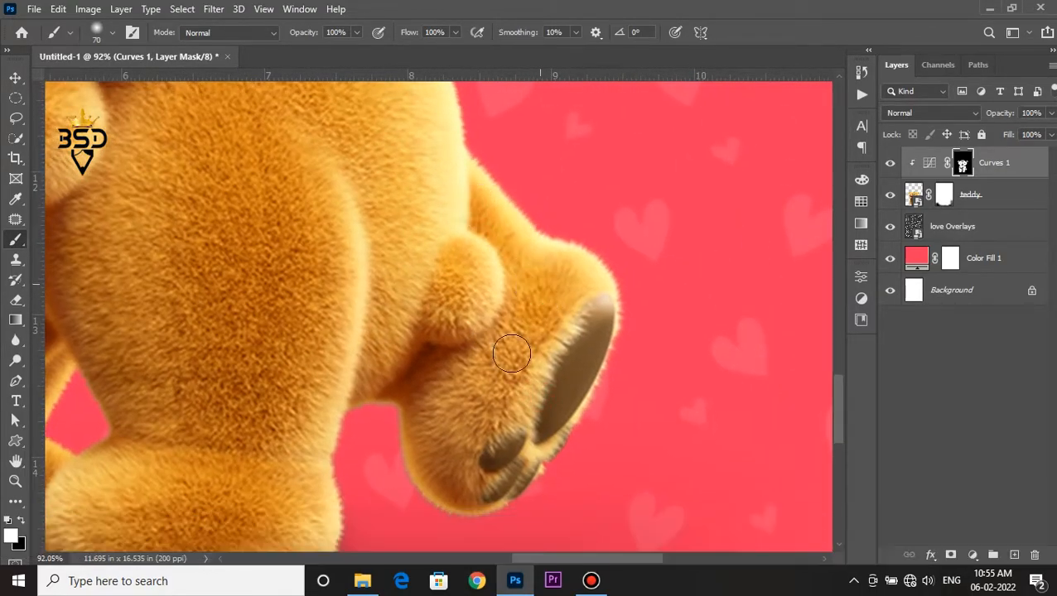
pyautogui.scroll(2, 550, 291)
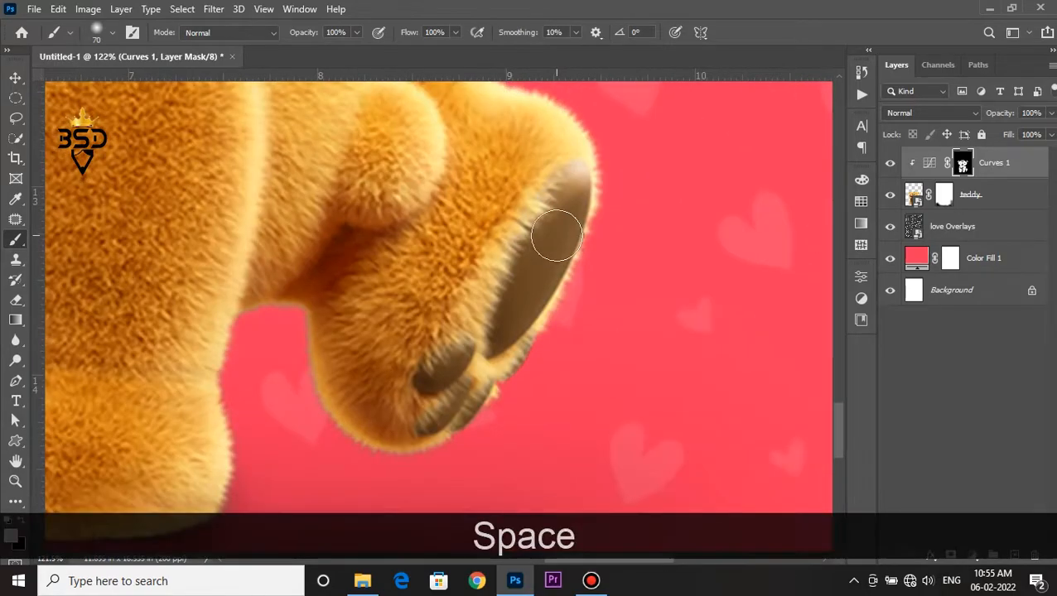
pyautogui.press('[')
pyautogui.press('[')
pyautogui.press('[')
pyautogui.moveTo(458, 379); pyautogui.dragTo(465, 418)
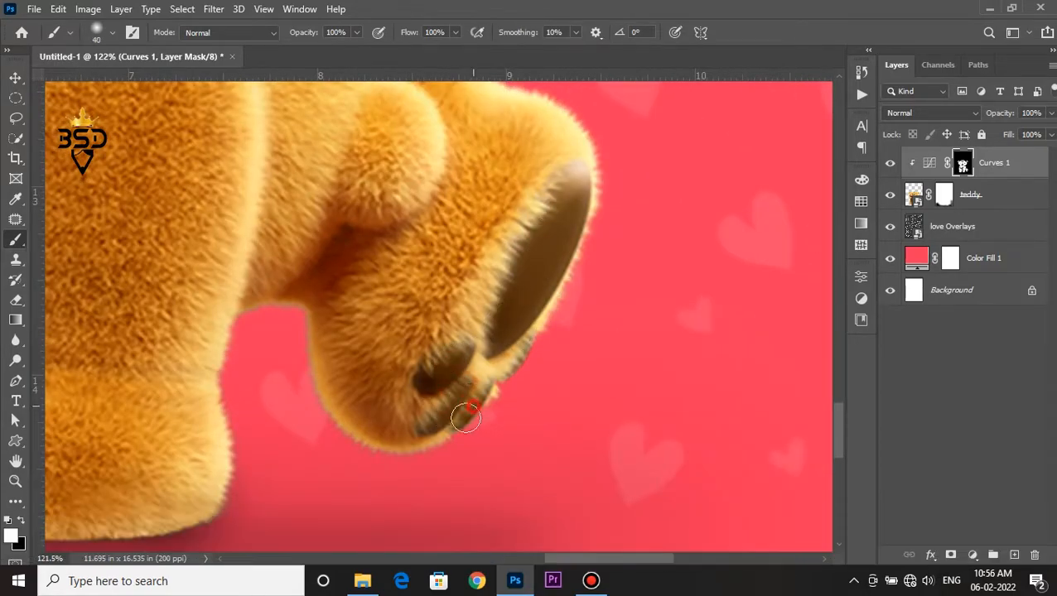
# Compare the two bears with and without the Curves 1 adjustment by toggling its visibility.
pyautogui.scroll(-3, 503, 365)
pyautogui.scroll(3, 367, 259)
pyautogui.press(']')
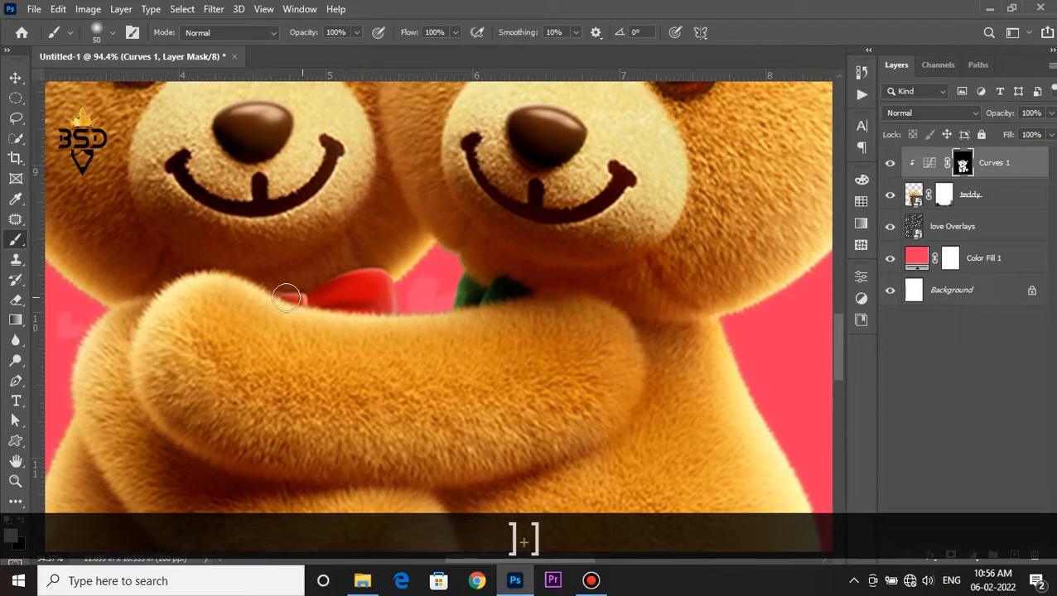
pyautogui.scroll(-2, 431, 208)
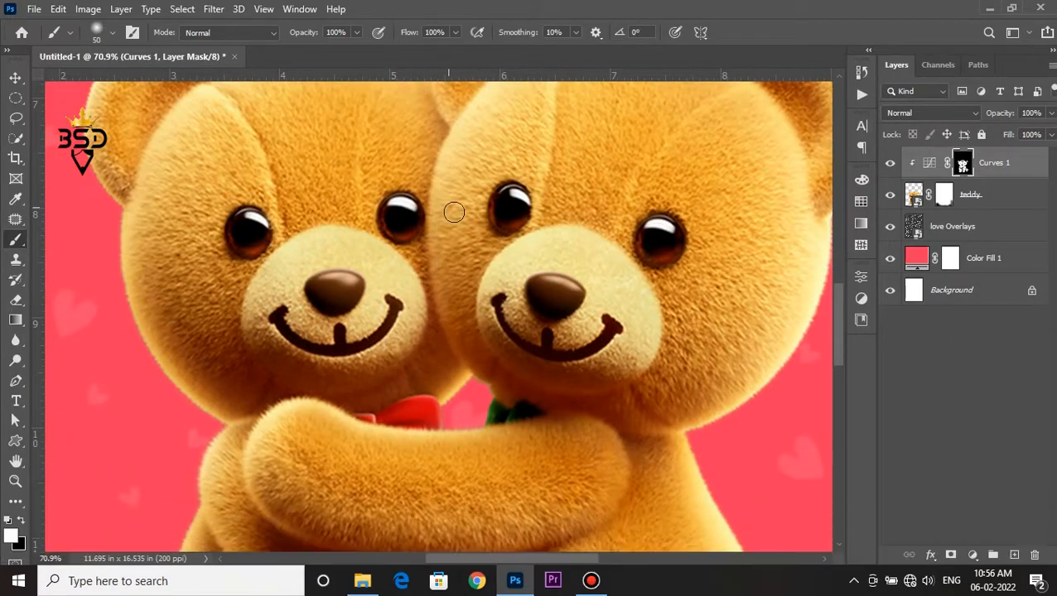
pyautogui.scroll(-5, 365, 343)
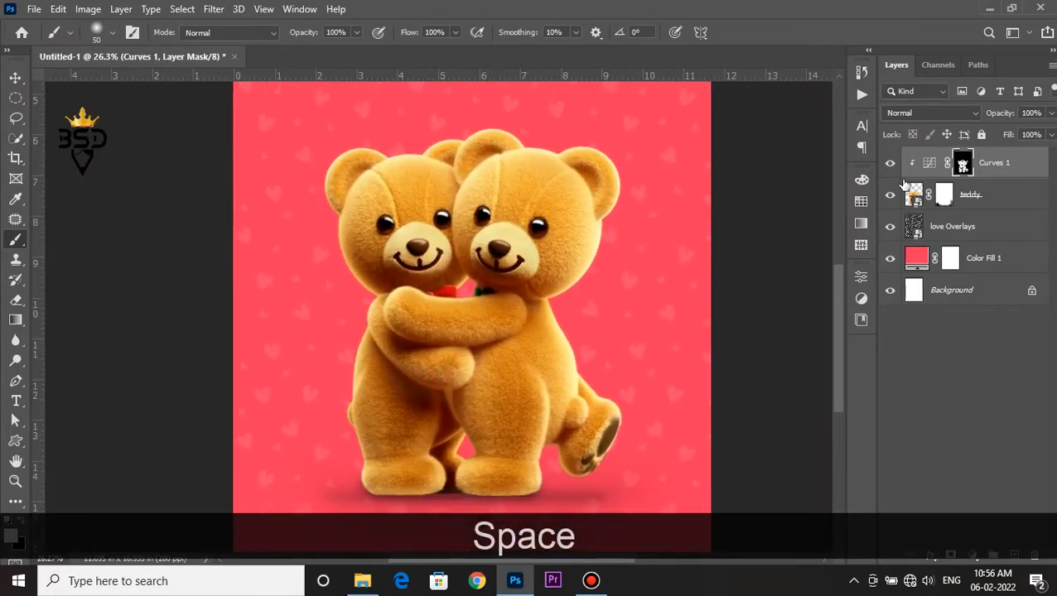
pyautogui.click(889, 166)
pyautogui.click(889, 165)
pyautogui.click(889, 165)
pyautogui.click(889, 166)
# Add an Inner Glow to the teddy layer and set its colour to the background pink-red, ff385d.
pyautogui.scroll(2, 520, 245)
pyautogui.press('v')
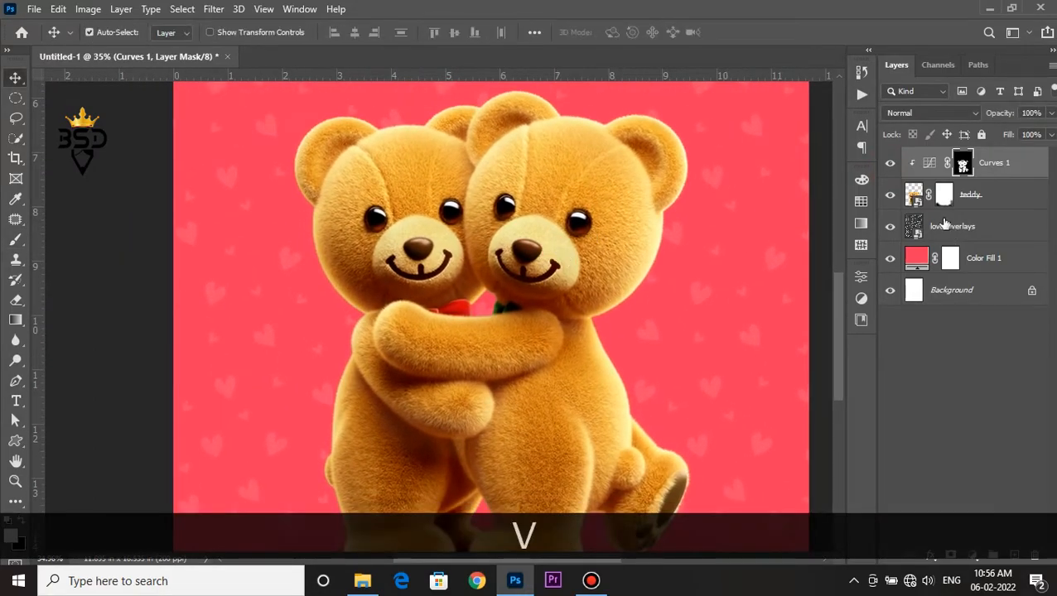
pyautogui.click(916, 203)
pyautogui.click(929, 553)
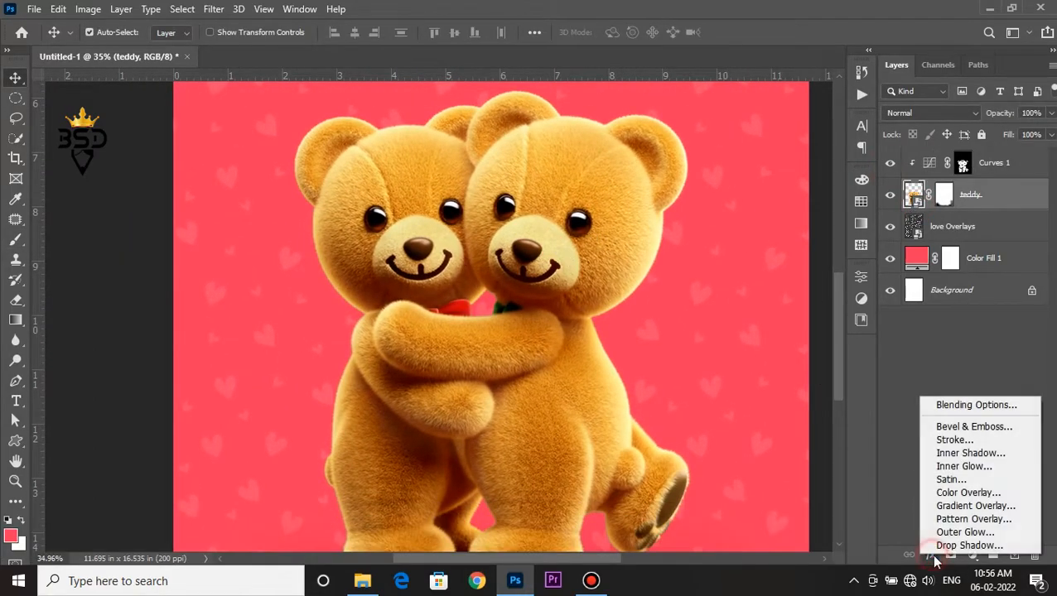
pyautogui.click(965, 467)
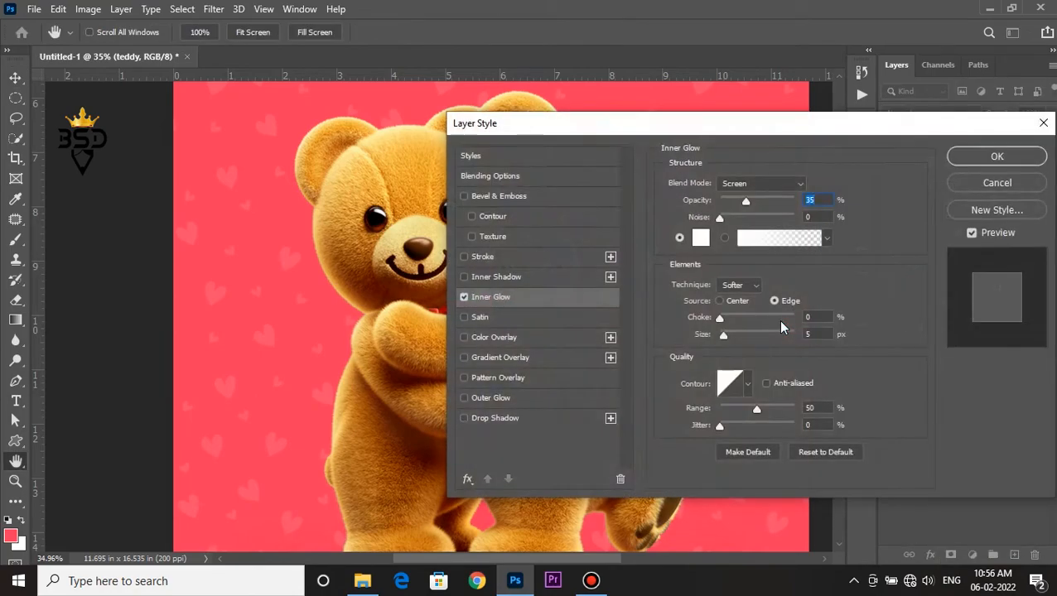
pyautogui.click(688, 238)
pyautogui.click(256, 148)
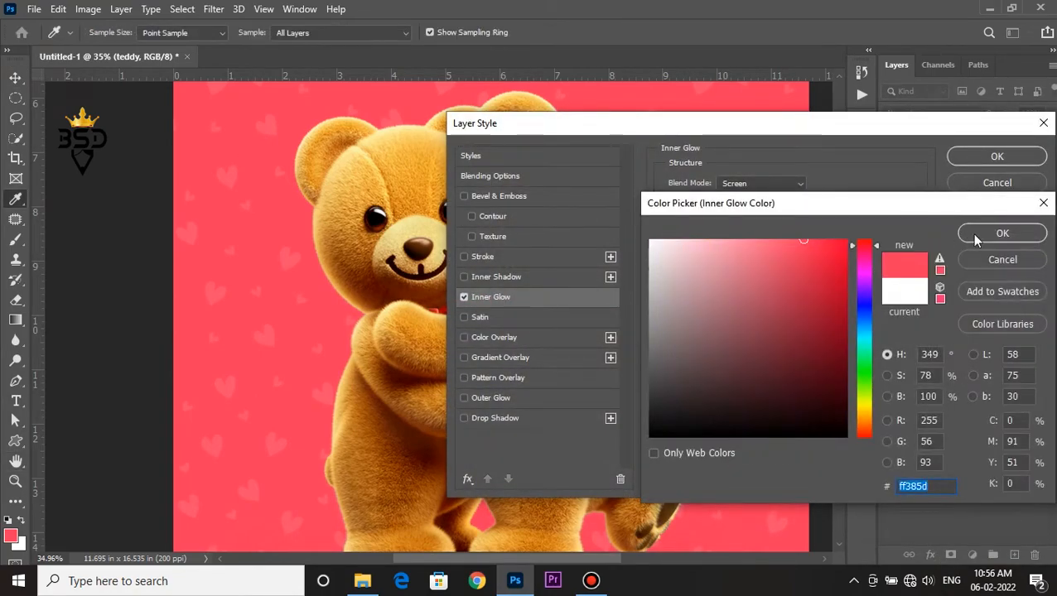
pyautogui.click(980, 235)
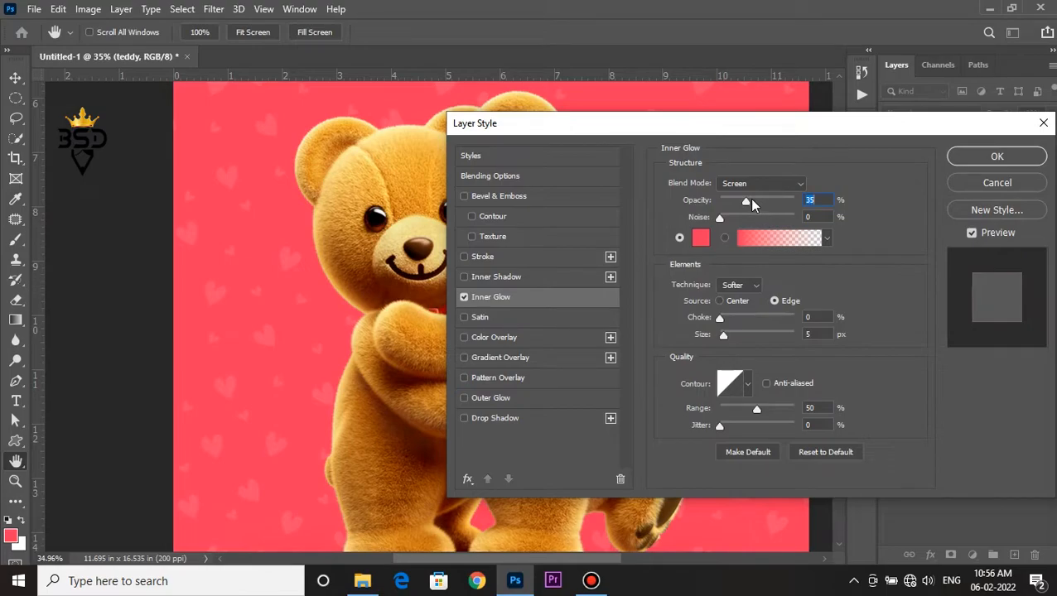
# Set the teddy's Inner Glow to size 62 px, blend mode Color and about 76% opacity, and apply the style.
pyautogui.click(739, 336)
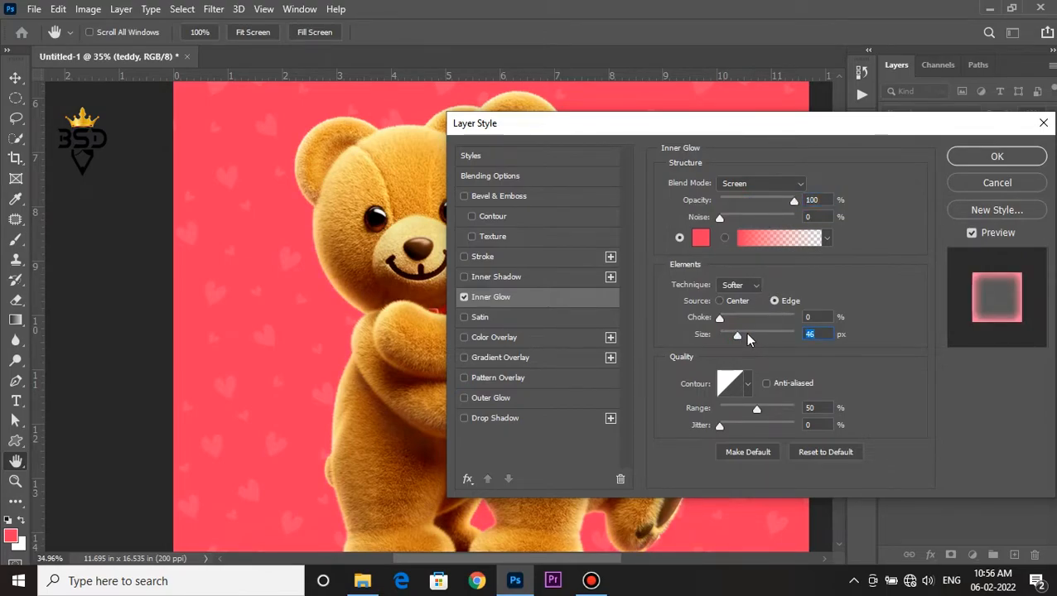
pyautogui.click(787, 187)
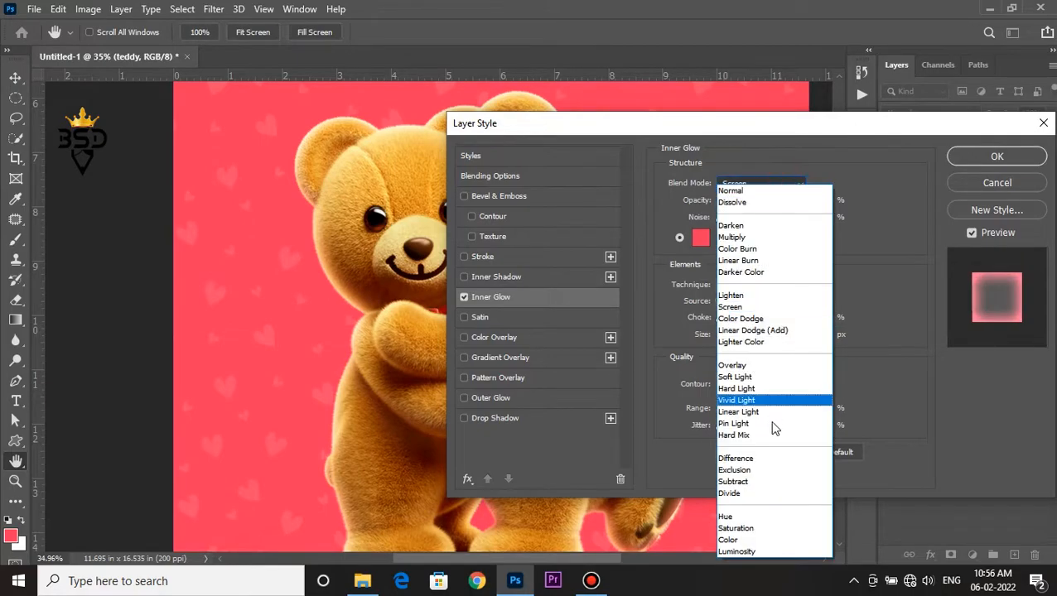
pyautogui.click(733, 540)
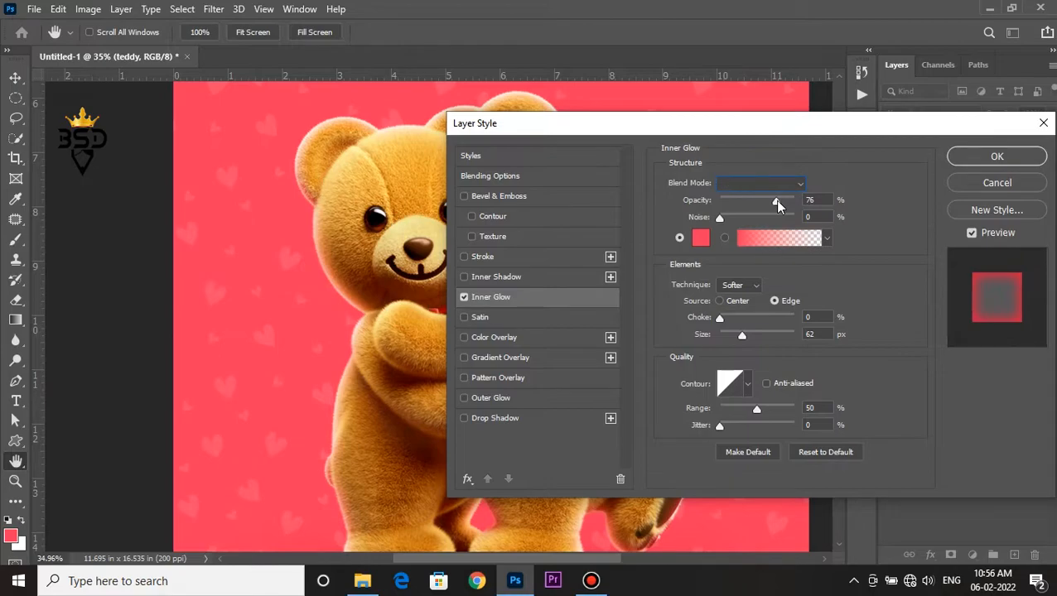
pyautogui.click(992, 158)
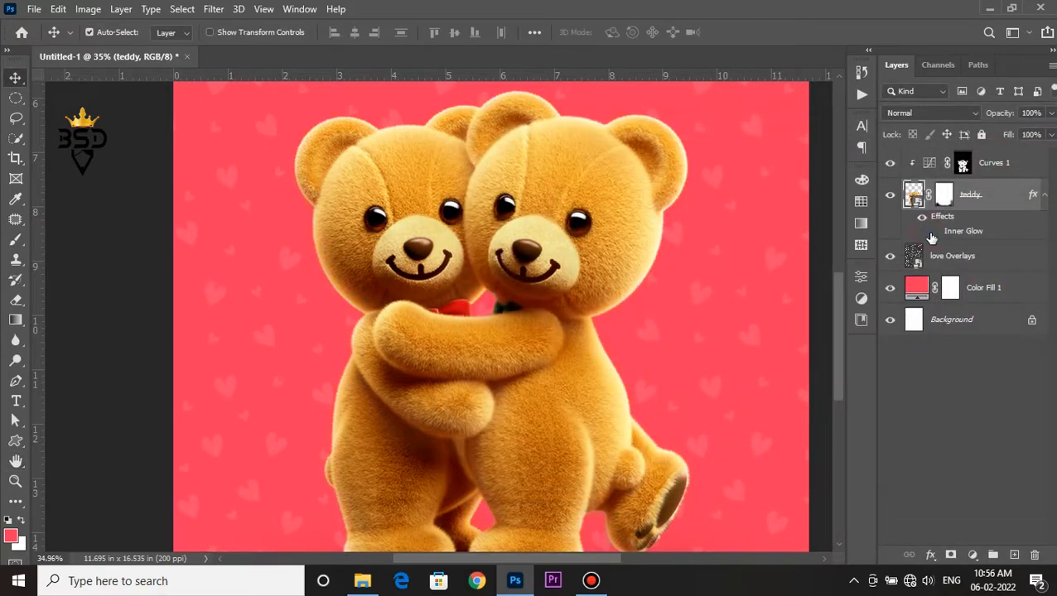
# Place the white heart image WH from the file explorer just above the right bear's head.
pyautogui.scroll(-8, 406, 282)
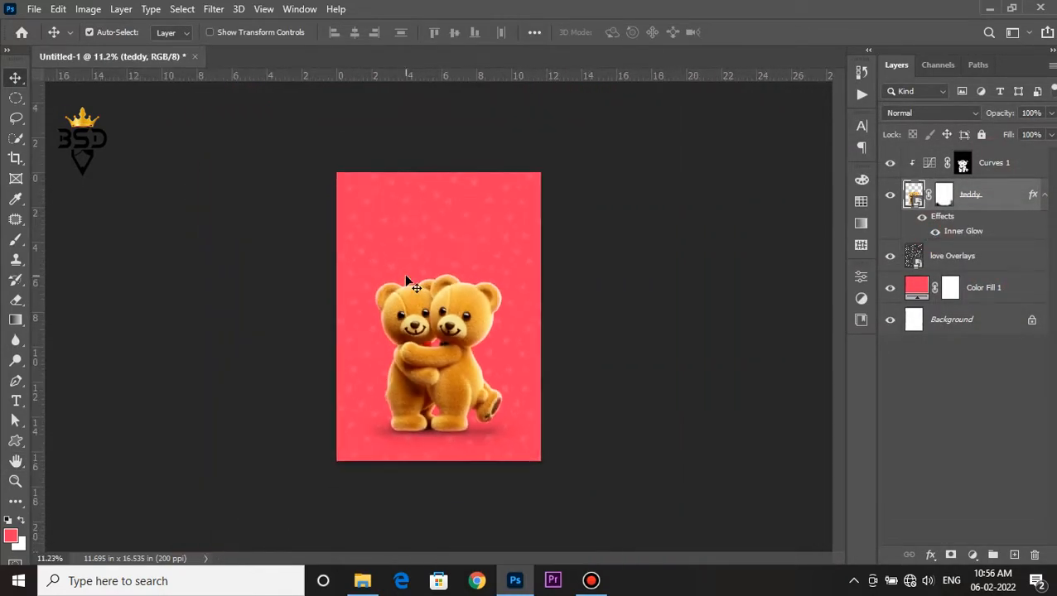
pyautogui.scroll(3, 410, 290)
pyautogui.press('space')
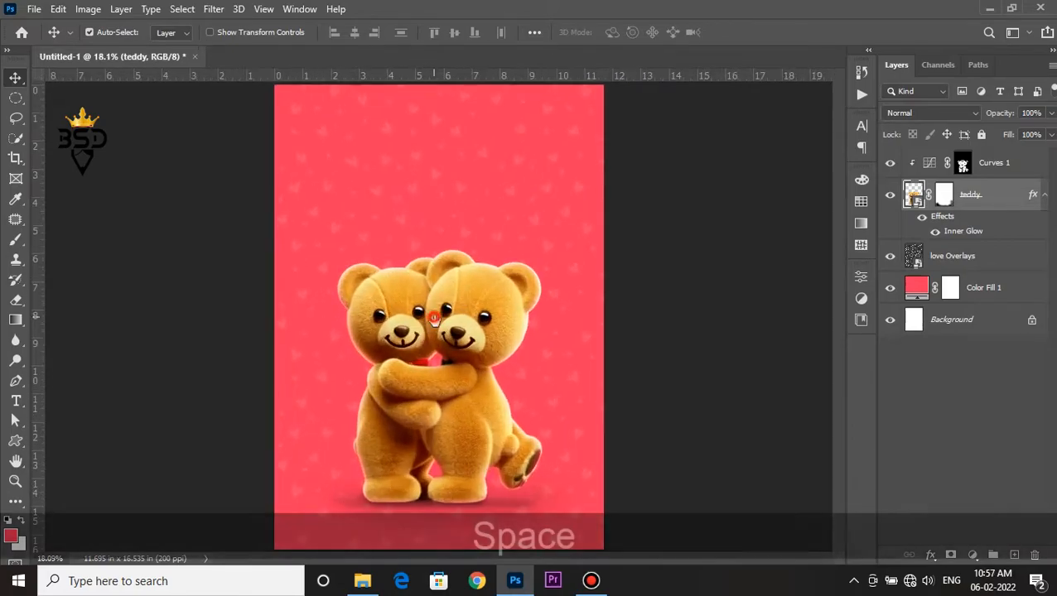
pyautogui.scroll(3, 470, 268)
pyautogui.moveTo(425, 265); pyautogui.dragTo(492, 349)
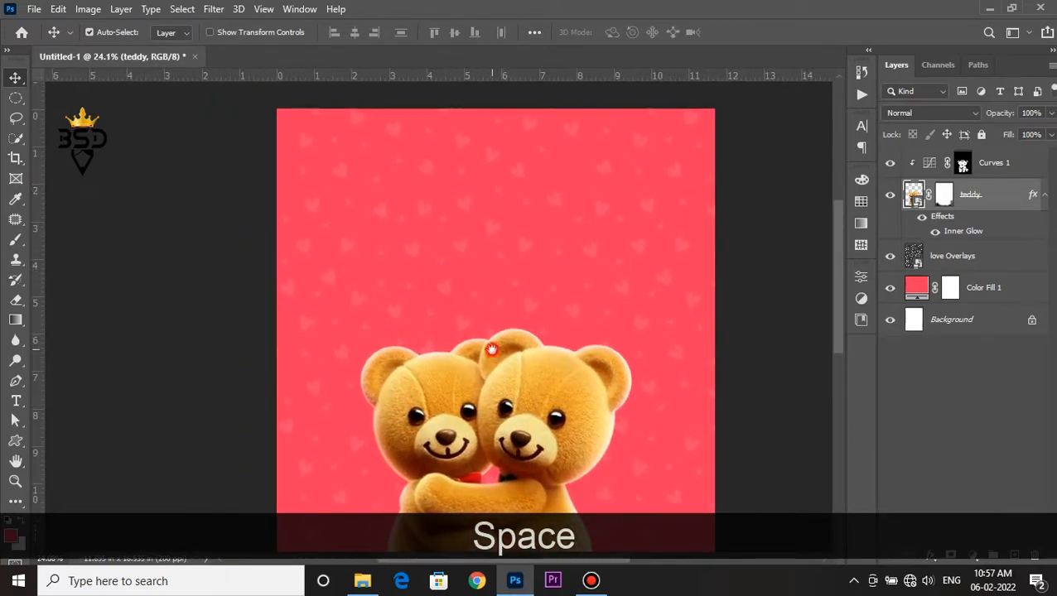
pyautogui.click(362, 577)
pyautogui.moveTo(501, 217); pyautogui.dragTo(588, 295)
pyautogui.press('Return')
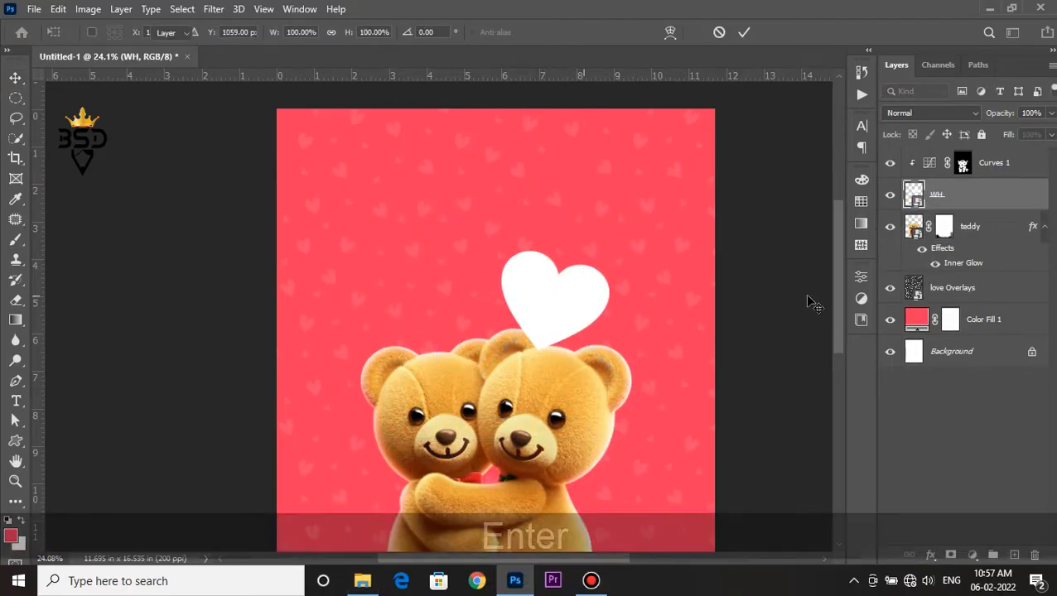
# Move the WH heart layer above Curves 1, clip Curves 1 back to the teddy layer and check its effect.
pyautogui.moveTo(951, 197); pyautogui.dragTo(956, 168)
pyautogui.rightClick(990, 194)
pyautogui.click(869, 297)
pyautogui.scroll(-2, 542, 314)
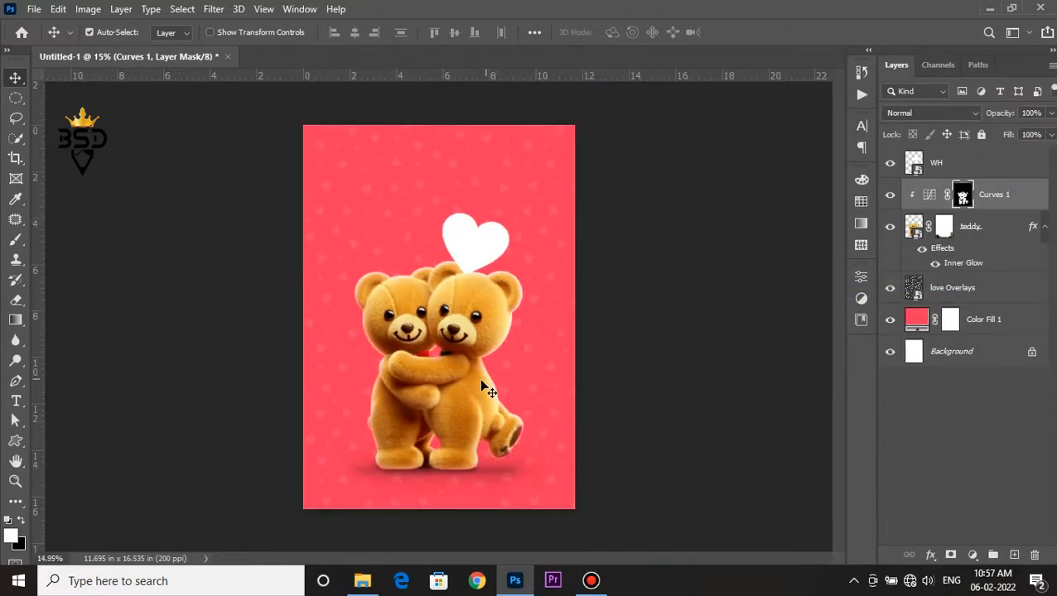
pyautogui.click(891, 197)
pyautogui.click(891, 197)
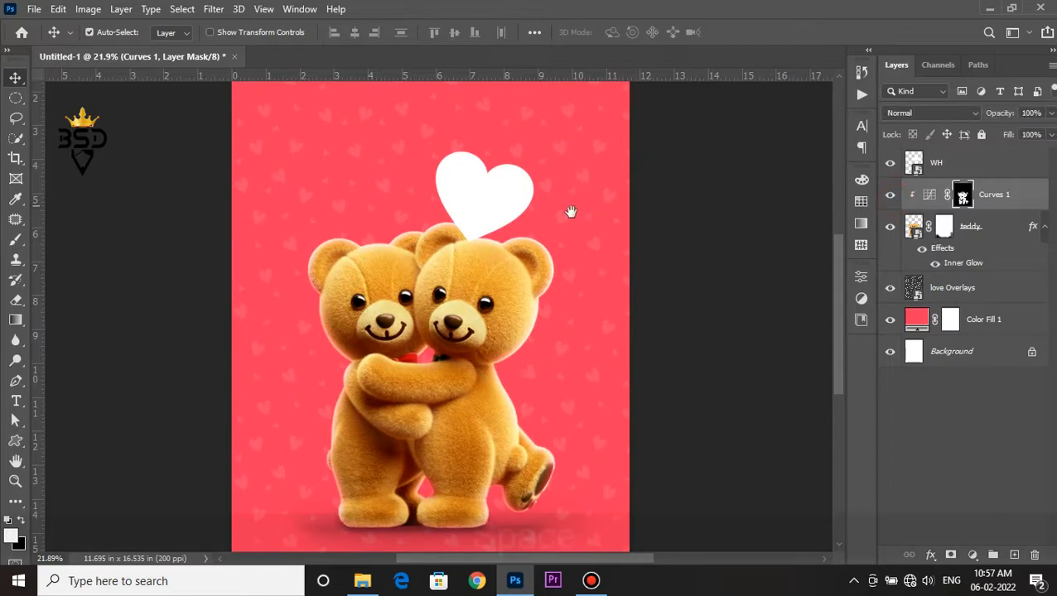
pyautogui.scroll(1, 528, 273)
# Transform the WH heart to move it slightly higher above the right bear's head.
pyautogui.click(986, 174)
pyautogui.hotkey('ctrl', 't')
pyautogui.moveTo(521, 251); pyautogui.dragTo(528, 228)
pyautogui.press('Return')
# Give the WH heart layer a Drop Shadow at 38% opacity and a Bevel & Emboss effect.
pyautogui.scroll(3, 527, 234)
pyautogui.click(927, 554)
pyautogui.click(936, 547)
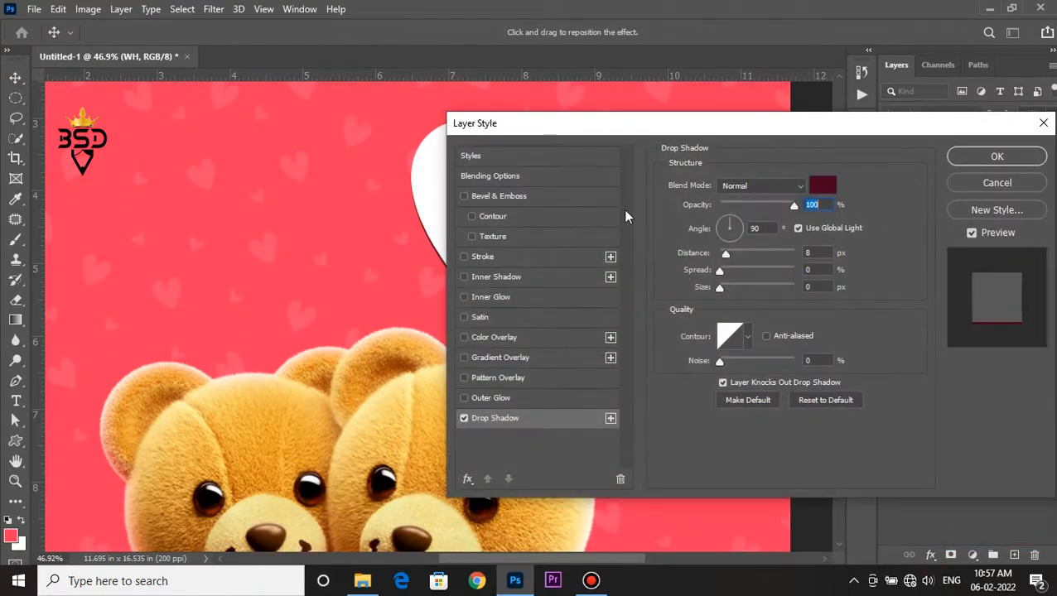
pyautogui.moveTo(564, 128); pyautogui.dragTo(658, 174)
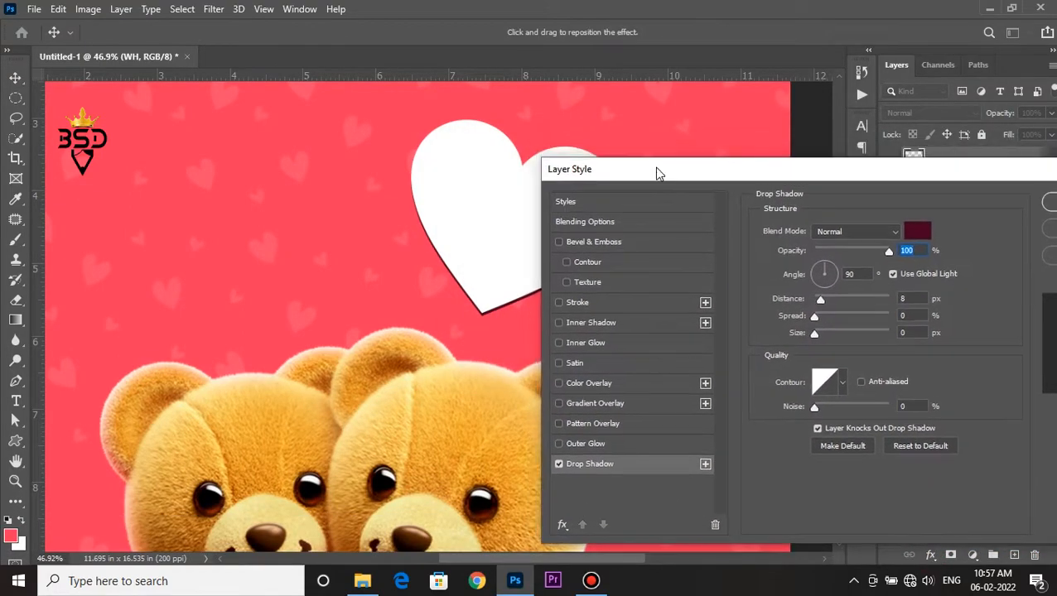
pyautogui.moveTo(847, 246); pyautogui.dragTo(842, 247)
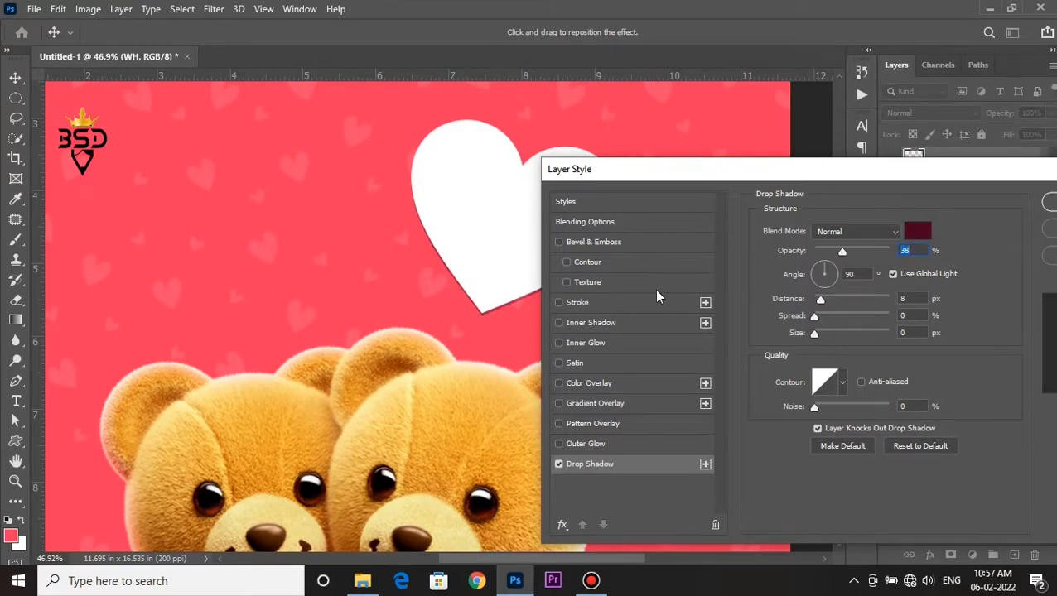
pyautogui.click(612, 243)
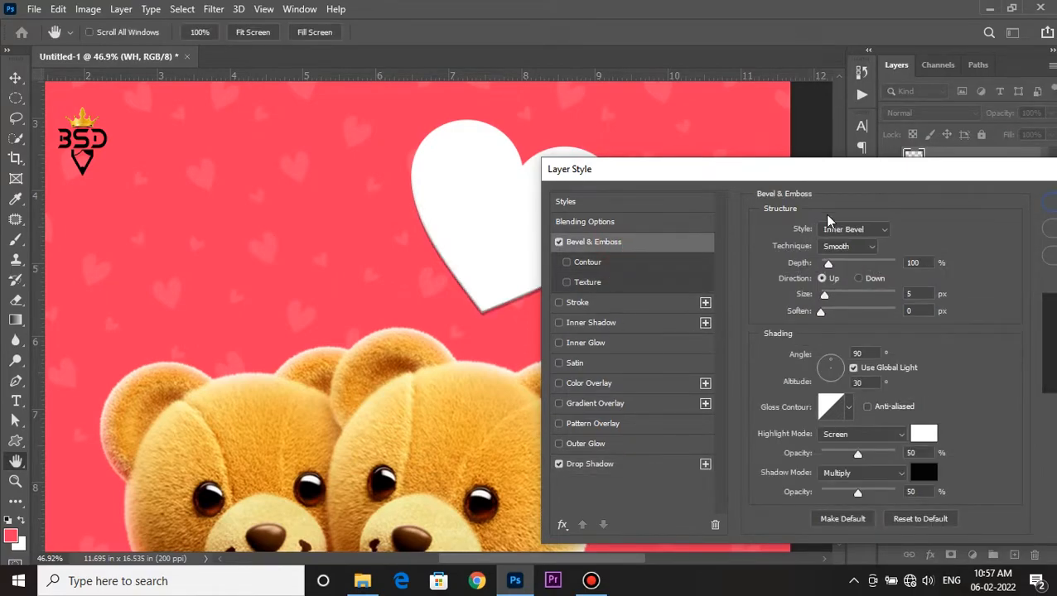
pyautogui.moveTo(835, 177); pyautogui.dragTo(671, 173)
pyautogui.click(901, 204)
pyautogui.press('v')
# Collapse the WH layer's effects and convert the layer to a smart object.
pyautogui.scroll(-2, 554, 299)
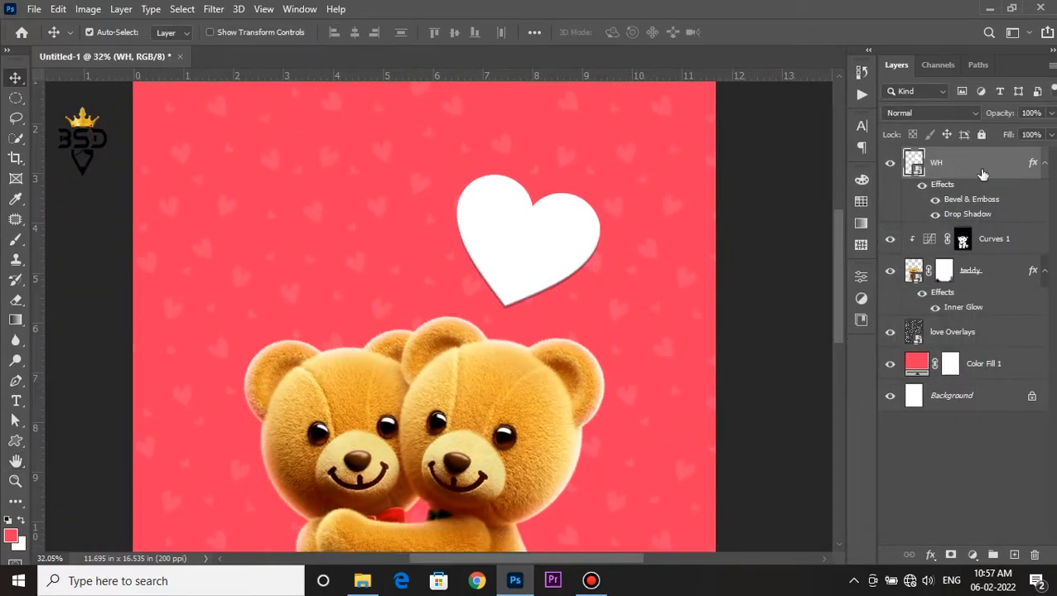
pyautogui.click(1045, 164)
pyautogui.rightClick(987, 163)
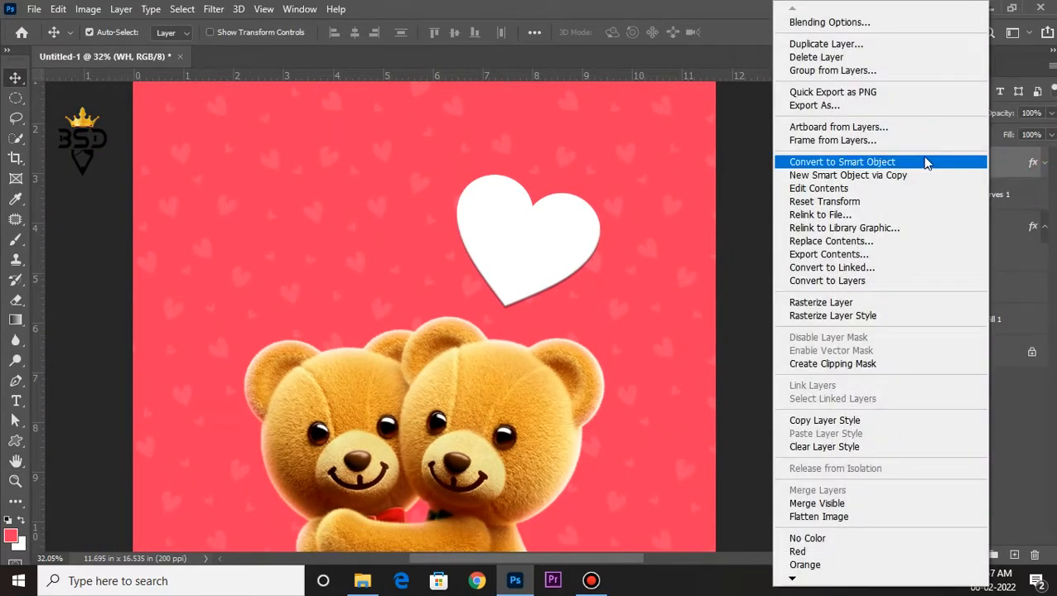
pyautogui.click(927, 160)
# Scale the WH heart down above the right bear's head.
pyautogui.scroll(-2, 531, 241)
pyautogui.scroll(1, 537, 252)
pyautogui.hotkey('ctrl', 't')
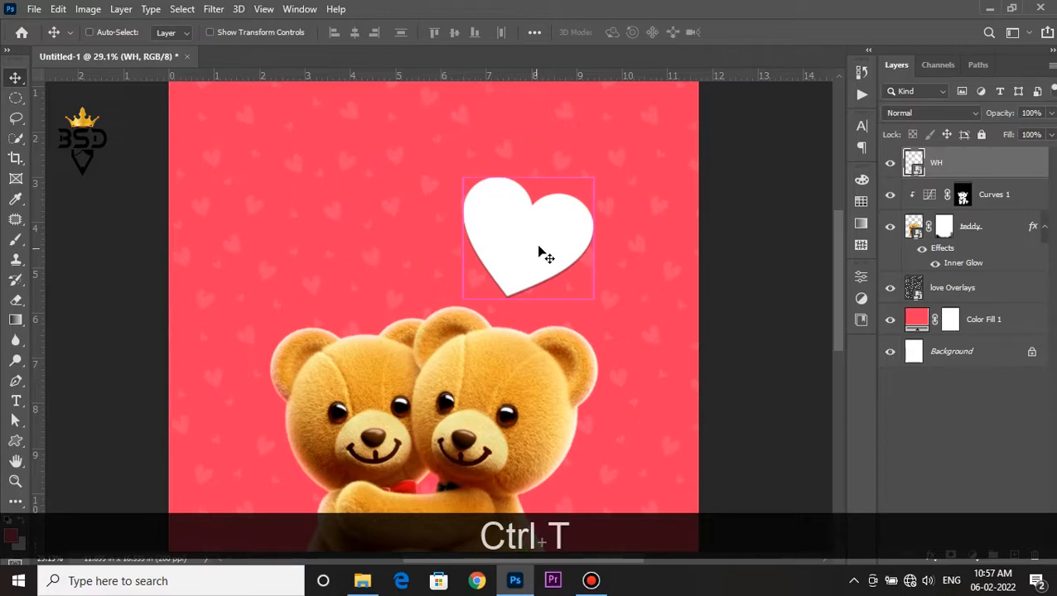
pyautogui.moveTo(600, 179); pyautogui.dragTo(565, 206)
pyautogui.scroll(-1, 585, 283)
# Duplicate the heart up and to the left, then shrink the copy and rotate it upright.
pyautogui.moveTo(566, 298); pyautogui.dragTo(497, 241)
pyautogui.press('Return')
pyautogui.scroll(2, 528, 283)
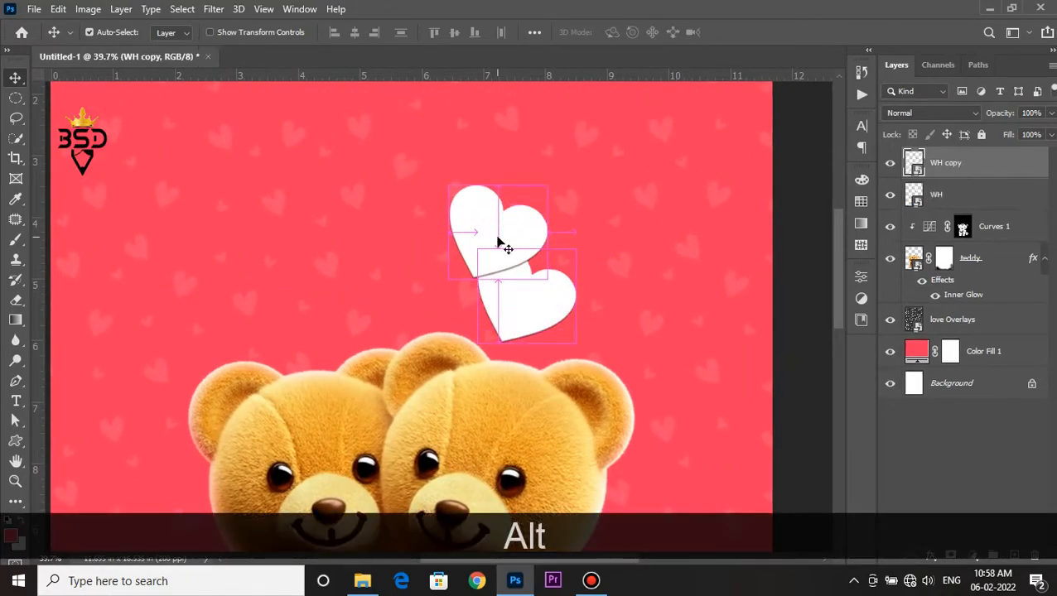
pyautogui.hotkey('ctrl', 't')
pyautogui.moveTo(578, 236); pyautogui.dragTo(491, 188)
pyautogui.press('Return')
pyautogui.scroll(1, 494, 223)
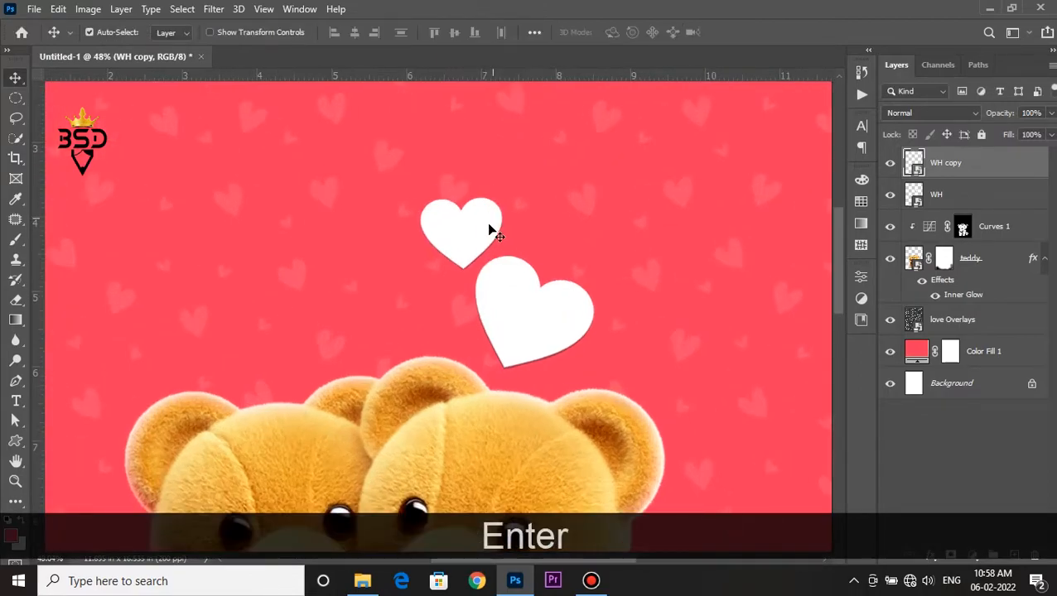
# Duplicate the small upright heart to its right, then shrink the copy and tilt it.
pyautogui.moveTo(472, 235); pyautogui.dragTo(585, 231)
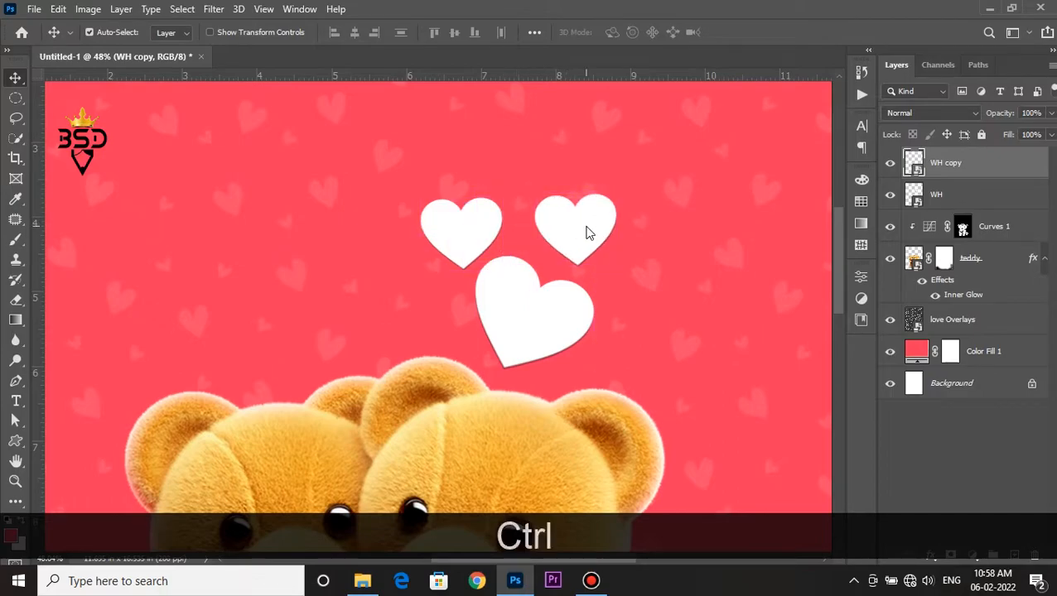
pyautogui.hotkey('ctrl', 't')
pyautogui.moveTo(649, 204); pyautogui.dragTo(645, 243)
# Duplicate the heart above the group, making the new copy the smallest and tilting it slightly.
pyautogui.moveTo(624, 203); pyautogui.dragTo(508, 149)
pyautogui.press('Return')
pyautogui.press('Left')
pyautogui.hotkey('ctrl', 't')
pyautogui.press('Return')
# Select the WH copy 2 heart and nudge it slightly to the left, closer to the other hearts.
pyautogui.scroll(-1, 507, 149)
pyautogui.scroll(5, 520, 205)
pyautogui.press('space')
pyautogui.moveTo(522, 244); pyautogui.dragTo(541, 318)
pyautogui.rightClick(563, 253)
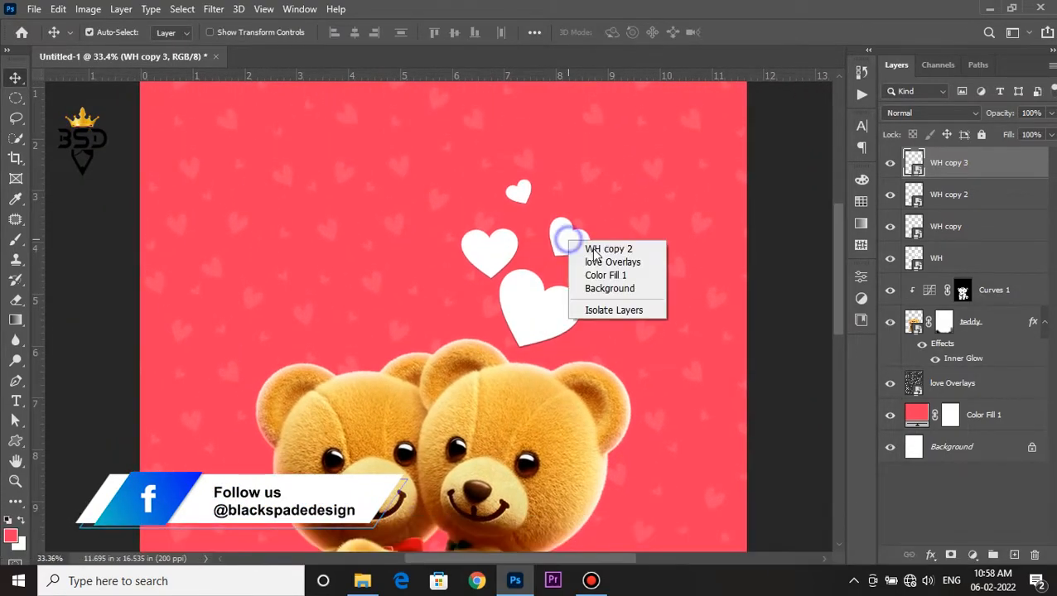
pyautogui.click(595, 246)
pyautogui.press('Left')
pyautogui.press('Left')
pyautogui.press('Left')
pyautogui.press('Left')
pyautogui.press('Left')
pyautogui.scroll(-9, 547, 237)
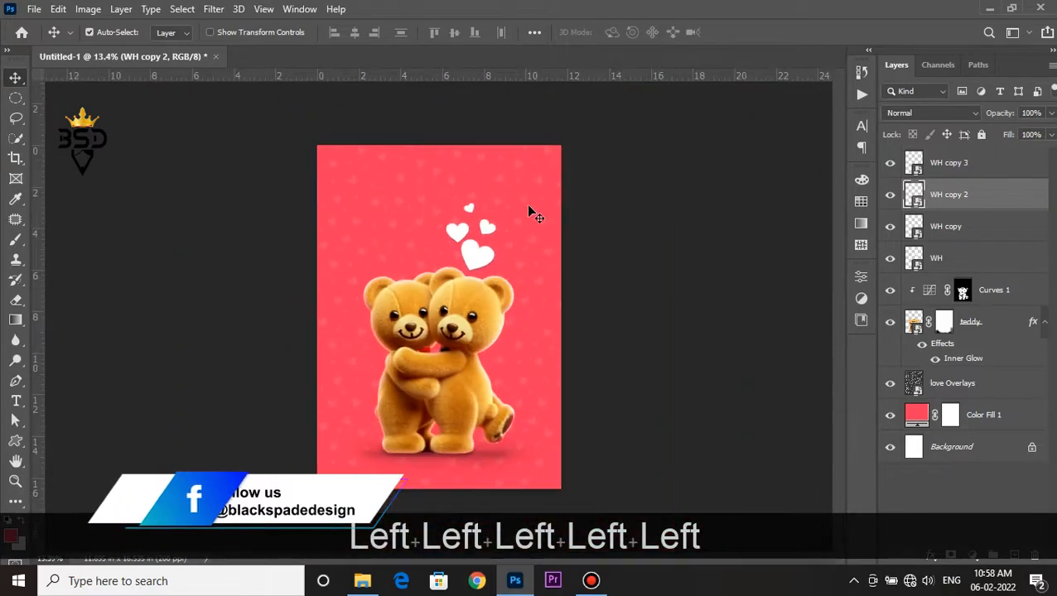
# Duplicate the WH copy heart to the left of the bears' bodies, scaling it down and tilting it.
pyautogui.scroll(4, 458, 255)
pyautogui.press('space')
pyautogui.scroll(2, 475, 257)
pyautogui.press('space')
pyautogui.moveTo(457, 276); pyautogui.dragTo(502, 216)
pyautogui.rightClick(494, 168)
pyautogui.click(508, 177)
pyautogui.press('space')
pyautogui.moveTo(523, 119); pyautogui.dragTo(439, 296)
pyautogui.scroll(2, 367, 402)
pyautogui.hotkey('ctrl', 't')
# Duplicate that heart beside the right bear's raised foot, then shrink and rotate the copy.
pyautogui.moveTo(485, 324); pyautogui.dragTo(665, 404)
pyautogui.press('Return')
pyautogui.scroll(-2, 426, 283)
pyautogui.hotkey('ctrl', 't')
pyautogui.moveTo(711, 358); pyautogui.dragTo(685, 295)
pyautogui.press('Return')
pyautogui.scroll(2, 686, 349)
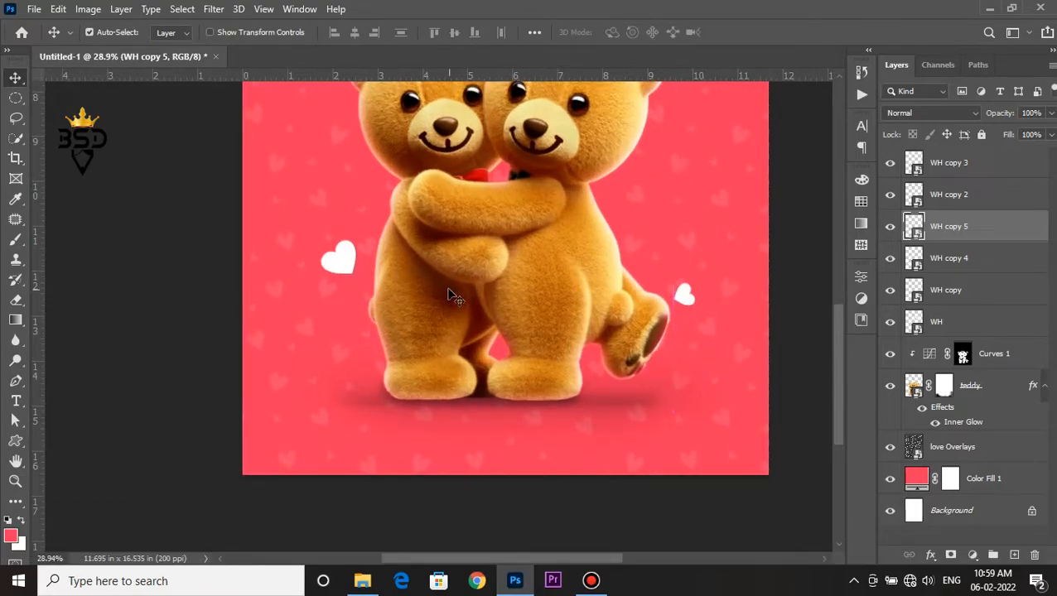
# Move the WH copy 4 heart up beside the left bear's shoulder.
pyautogui.moveTo(344, 262); pyautogui.dragTo(362, 212)
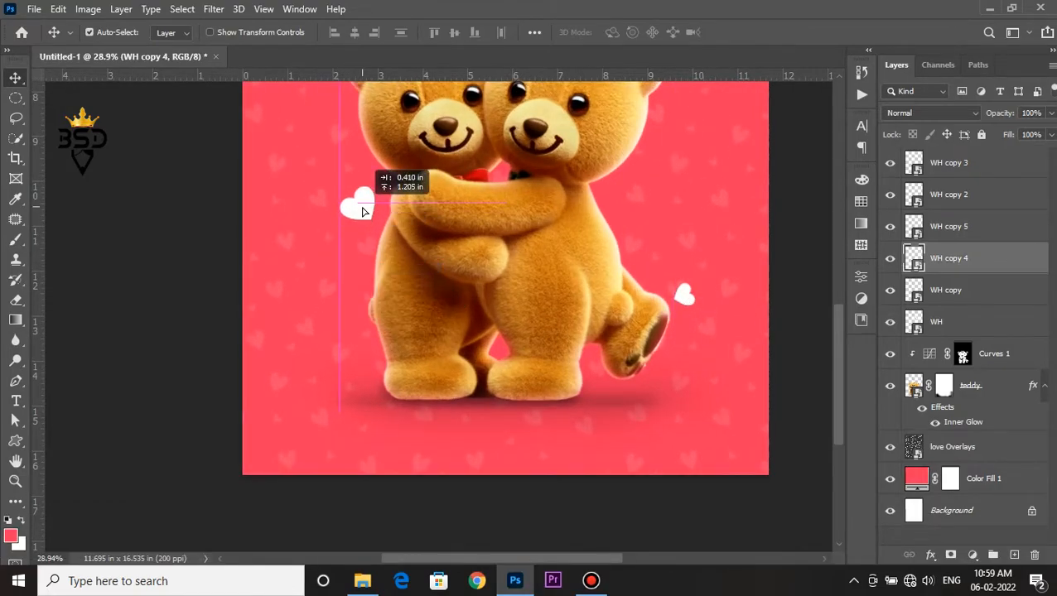
pyautogui.scroll(-3, 390, 238)
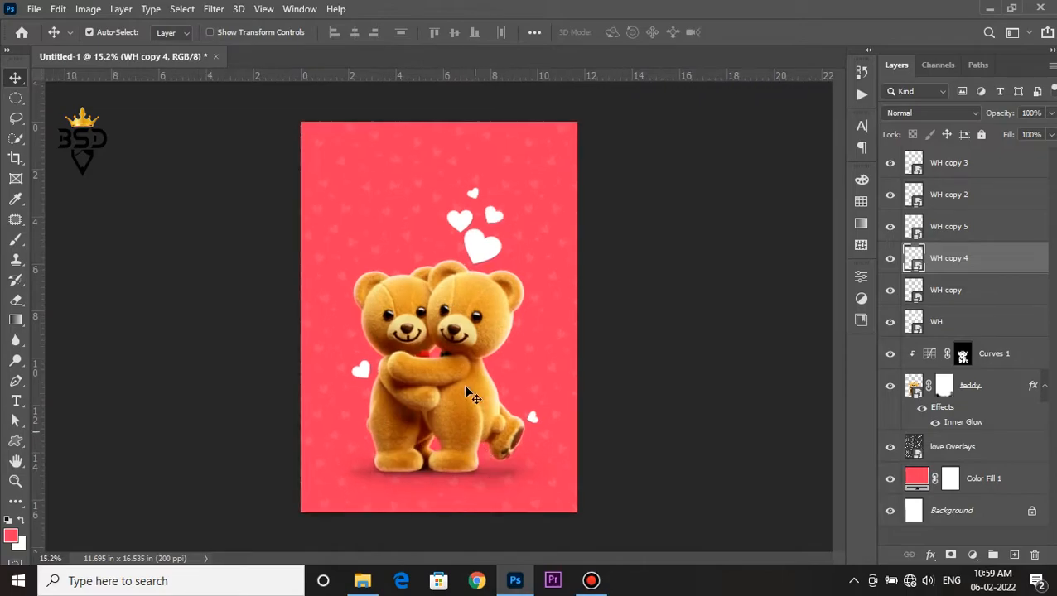
pyautogui.scroll(-1, 414, 364)
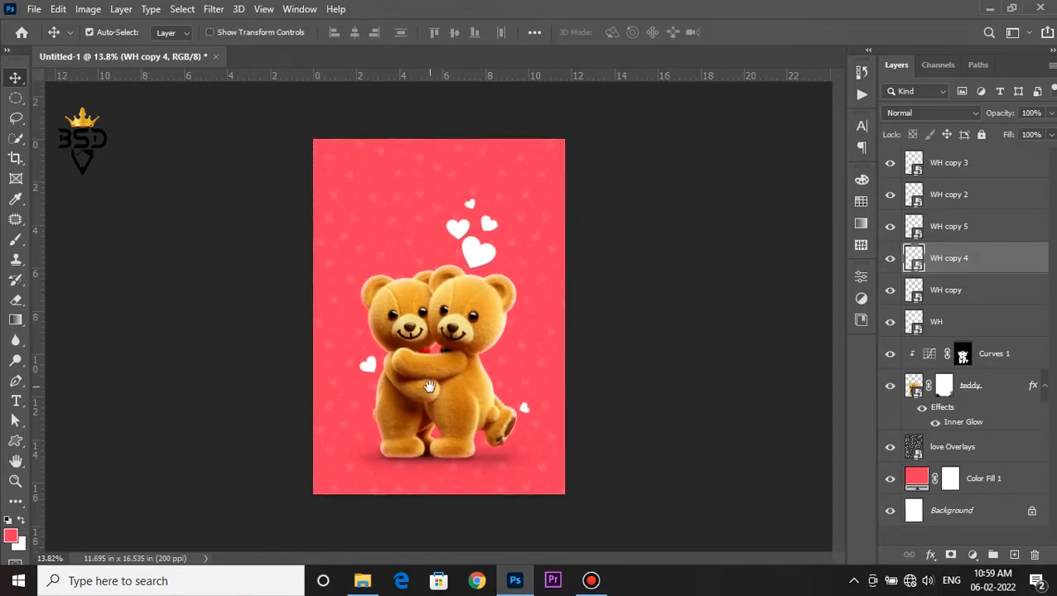
pyautogui.press('space')
pyautogui.scroll(2, 437, 382)
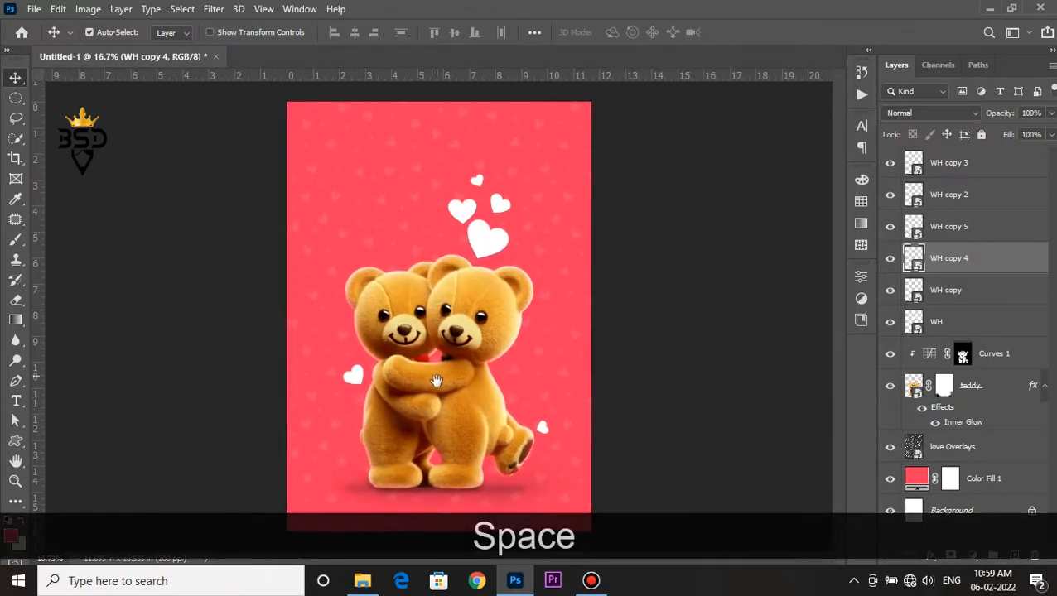
# Select all layers from teddy up to WH copy 3 for a Free Transform and nudge them down together.
pyautogui.click(955, 324)
pyautogui.click(974, 395)
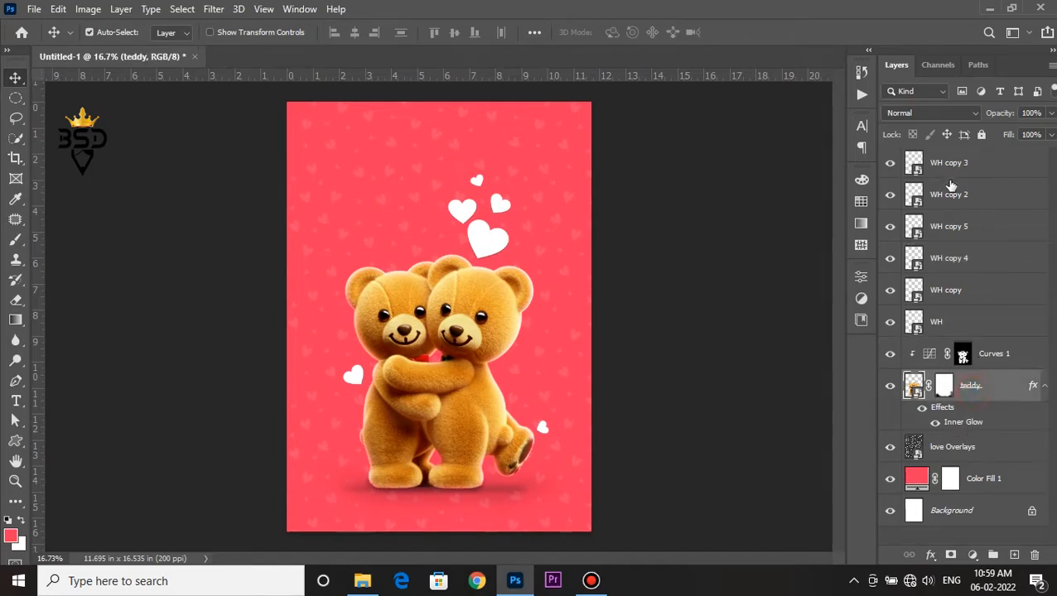
pyautogui.keyDown('shift'); pyautogui.click(938, 174); pyautogui.keyUp('shift')
pyautogui.hotkey('ctrl', 't')
pyautogui.scroll(2, 502, 376)
pyautogui.press('space')
pyautogui.moveTo(500, 376); pyautogui.dragTo(542, 256)
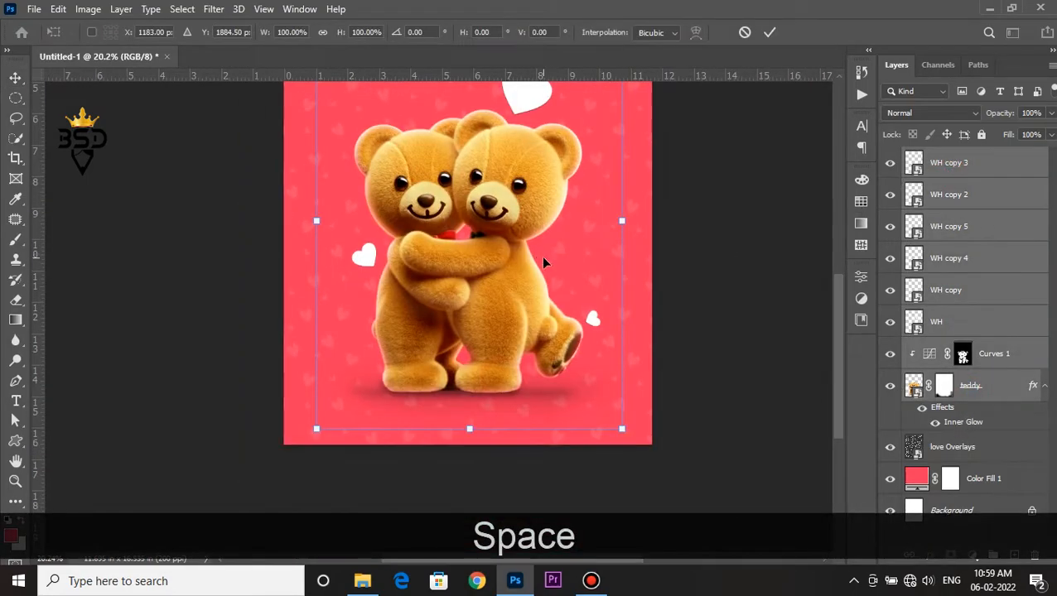
pyautogui.press('Down')
pyautogui.press('Down')
pyautogui.press('Down')
pyautogui.press('Down')
pyautogui.press('Down')
pyautogui.press('Down')
pyautogui.press('Down')
pyautogui.press('Down')
pyautogui.press('Down')
pyautogui.press('Down')
pyautogui.press('Down')
pyautogui.press('Down')
pyautogui.press('Down')
pyautogui.press('Down')
pyautogui.press('Down')
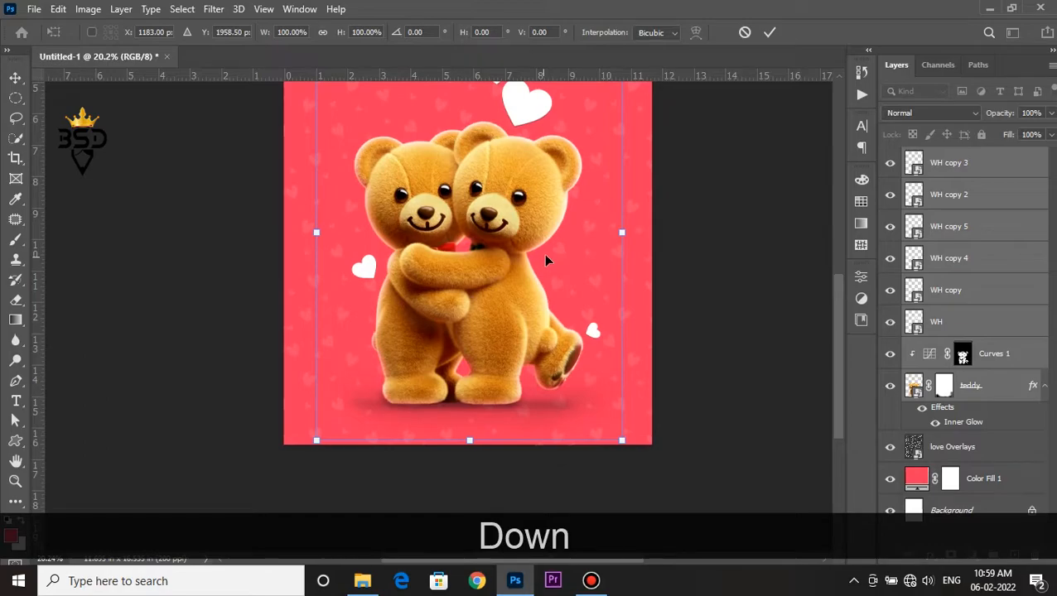
# Nudge the bears and hearts back up within the same transform.
pyautogui.press('Up')
pyautogui.press('Up')
pyautogui.press('Up')
pyautogui.press('Up')
pyautogui.press('Up')
pyautogui.press('Up')
pyautogui.press('Up')
pyautogui.press('Up')
pyautogui.press('Up')
pyautogui.press('Up')
pyautogui.press('Up')
pyautogui.press('Up')
pyautogui.press('Up')
pyautogui.press('Up')
pyautogui.press('Up')
# Scale the bears and hearts together to about 96.71% and nudge them slightly down.
pyautogui.moveTo(623, 438); pyautogui.dragTo(615, 432)
pyautogui.press('Down')
pyautogui.press('Down')
pyautogui.press('Down')
pyautogui.press('Down')
pyautogui.press('Down')
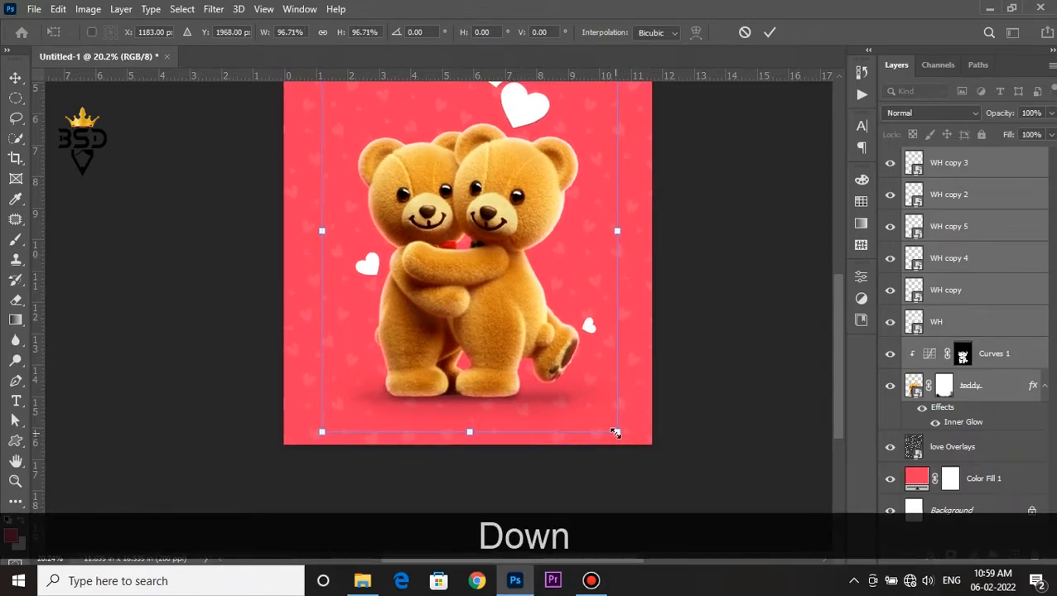
pyautogui.press('Down')
pyautogui.press('Return')
pyautogui.scroll(-2, 536, 300)
pyautogui.scroll(2, 463, 222)
pyautogui.press('space')
pyautogui.click(675, 272)
pyautogui.scroll(-2, 645, 273)
pyautogui.hotkey('ctrl', '0')
# Start a text layer near the poster's top edge, above WH copy 3, with white as its colour.
pyautogui.click(929, 166)
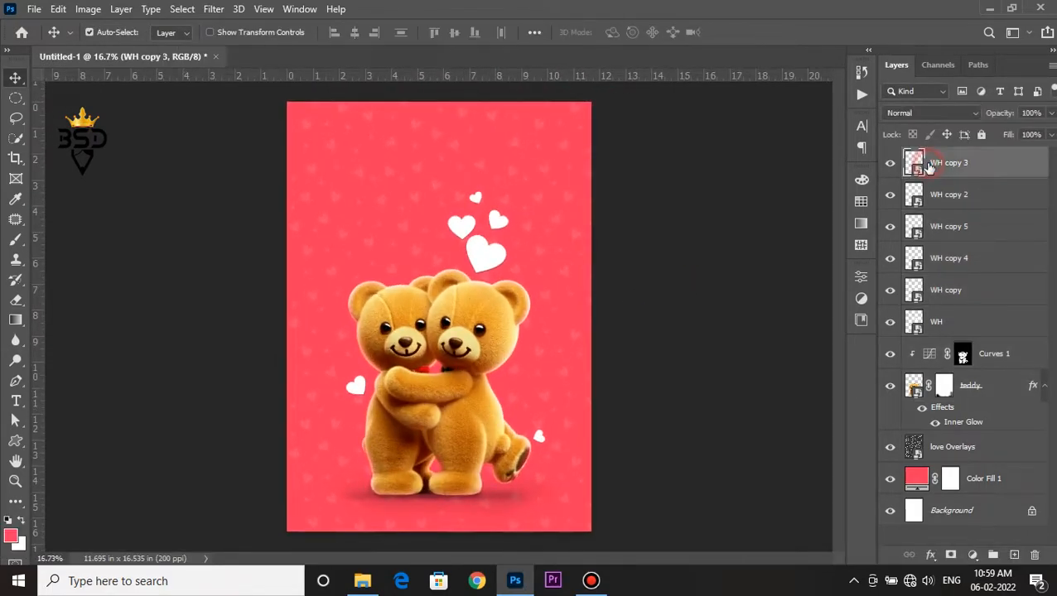
pyautogui.scroll(2, 413, 214)
pyautogui.press('space')
pyautogui.moveTo(366, 203); pyautogui.dragTo(400, 257)
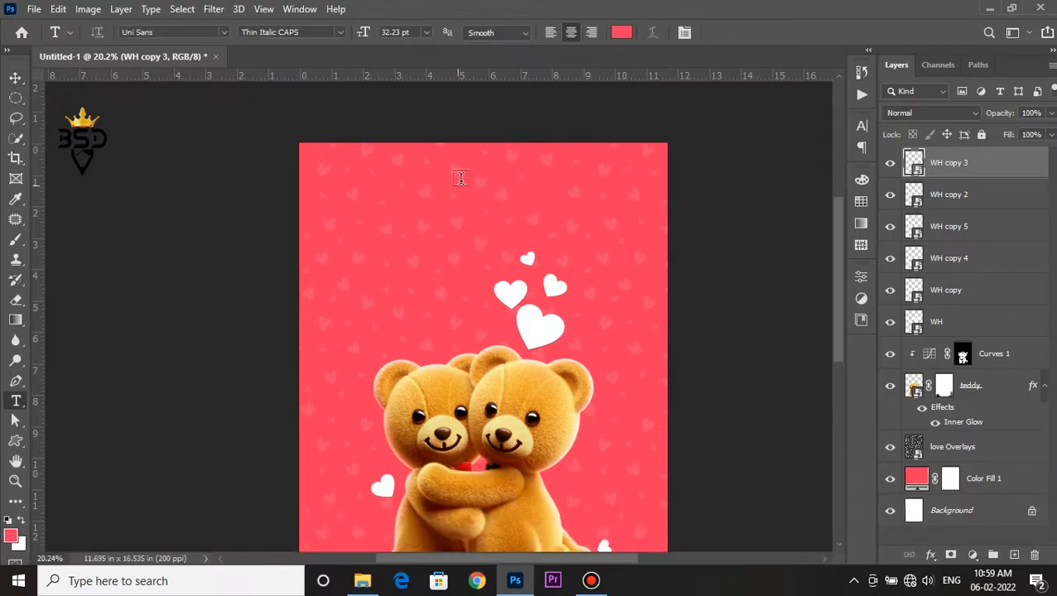
pyautogui.click(461, 178)
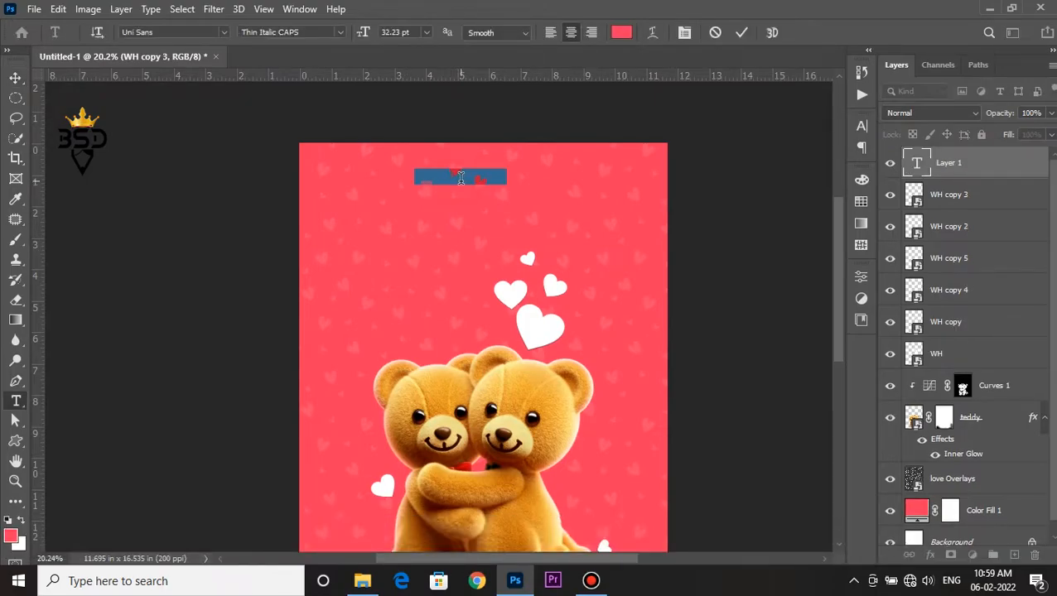
pyautogui.click(622, 32)
pyautogui.moveTo(694, 265); pyautogui.dragTo(598, 197)
pyautogui.click(977, 235)
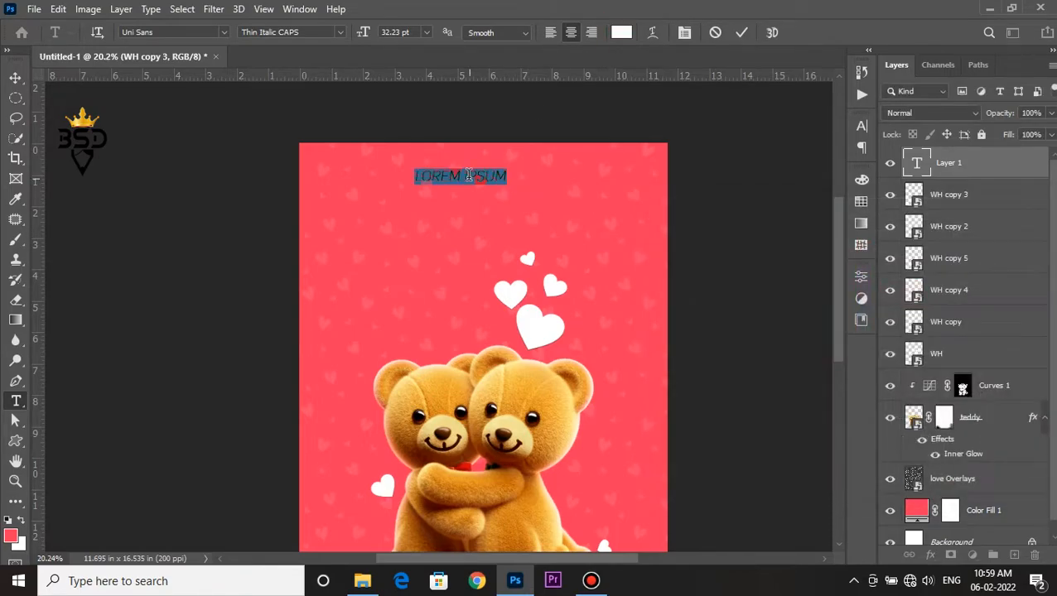
# Enter the heading text "VALENTINE'S DAY", including the apostrophe.
pyautogui.write('VAL')
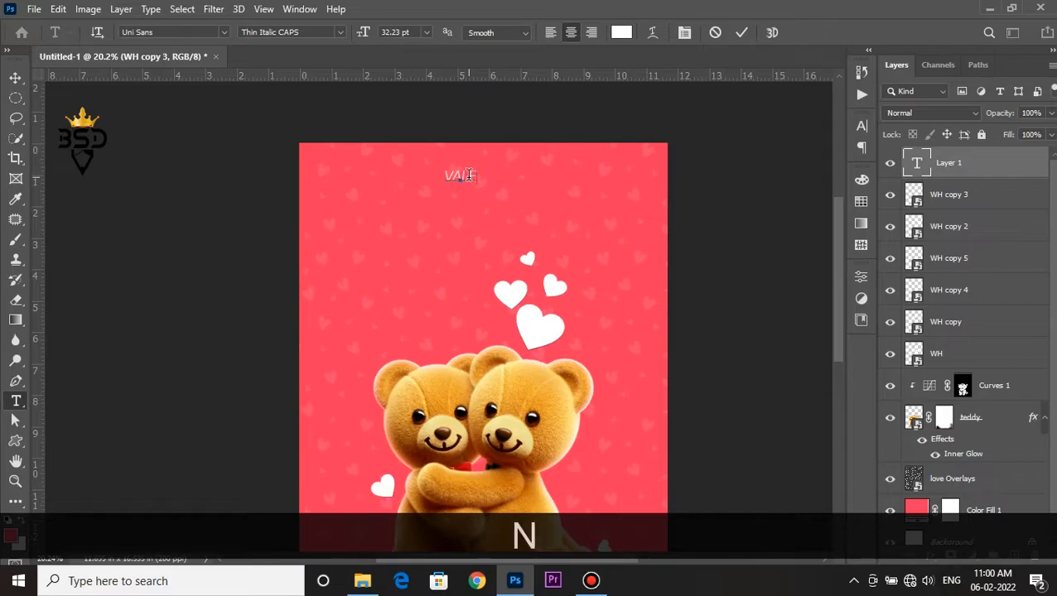
pyautogui.write('ENTINES A')
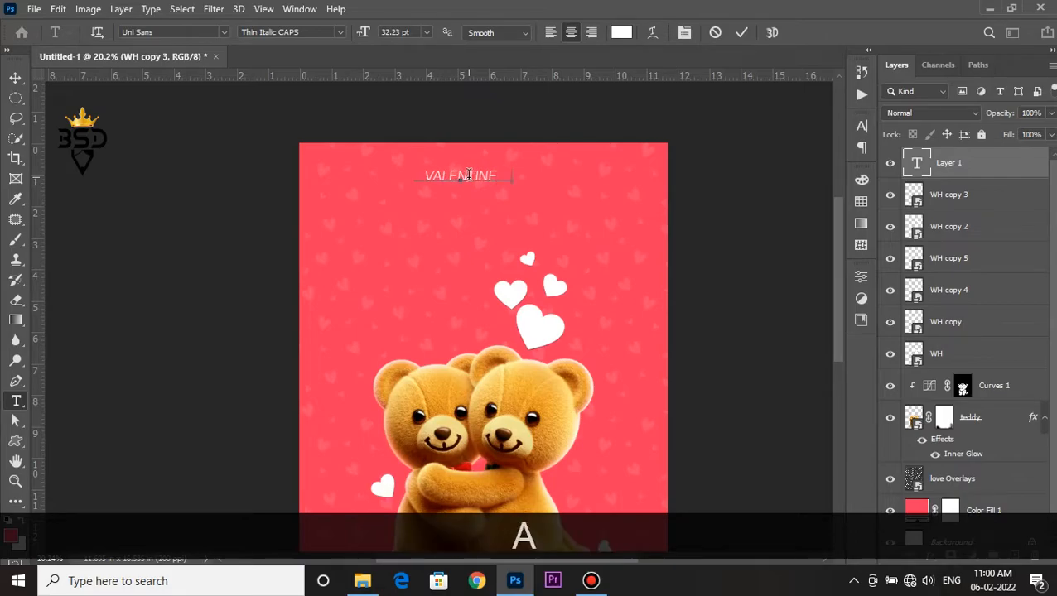
pyautogui.scroll(2, 468, 174)
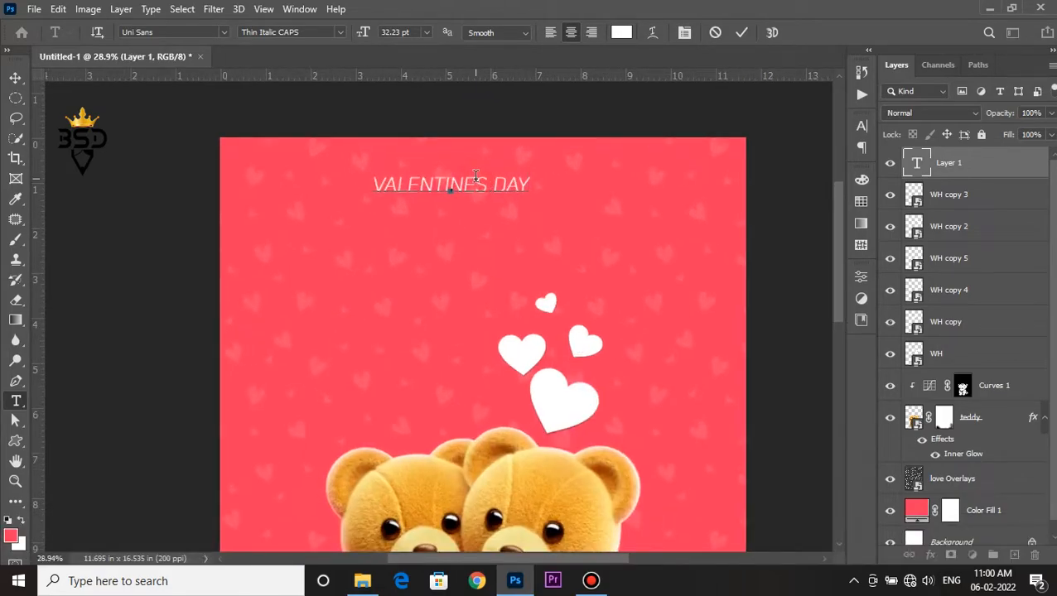
pyautogui.click(477, 175)
pyautogui.write("'")
# Set the VALENTINE'S DAY heading in Bebas Neue at 46 pt.
pyautogui.hotkey('ctrl', 'a')
pyautogui.click(684, 33)
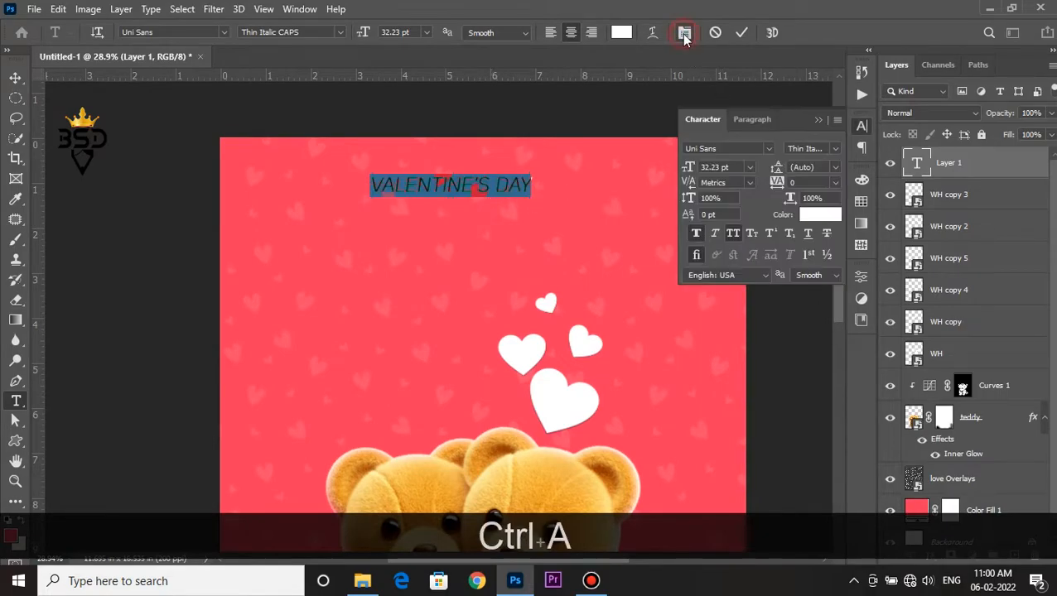
pyautogui.click(765, 149)
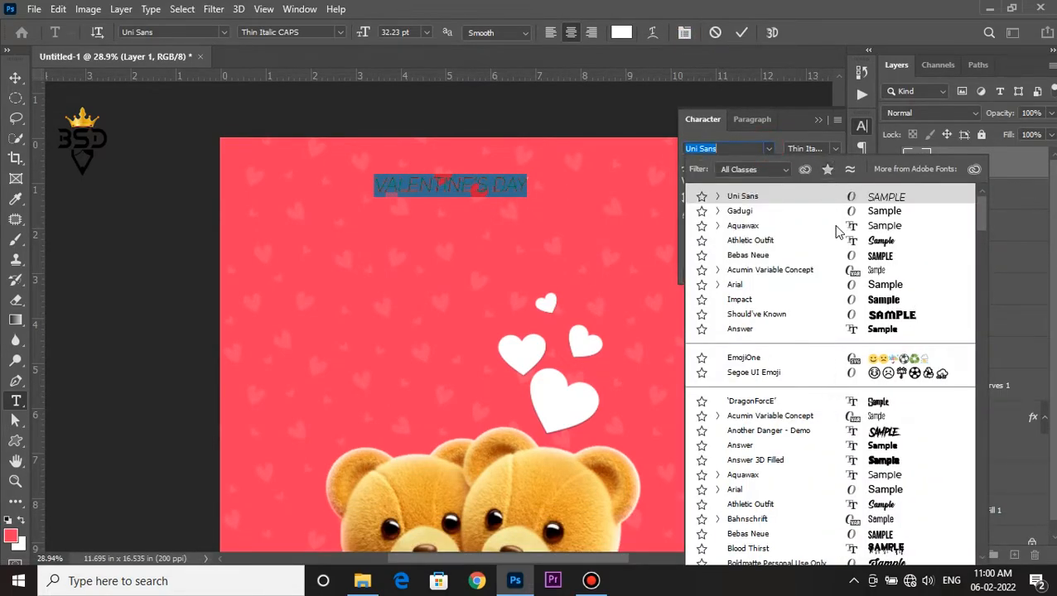
pyautogui.click(818, 256)
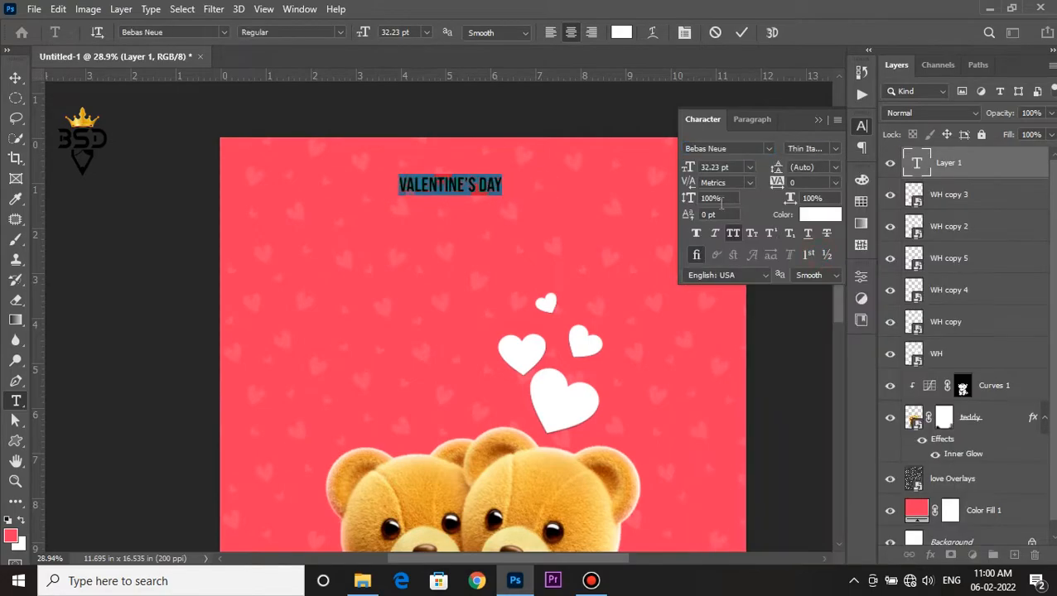
pyautogui.press('Up')
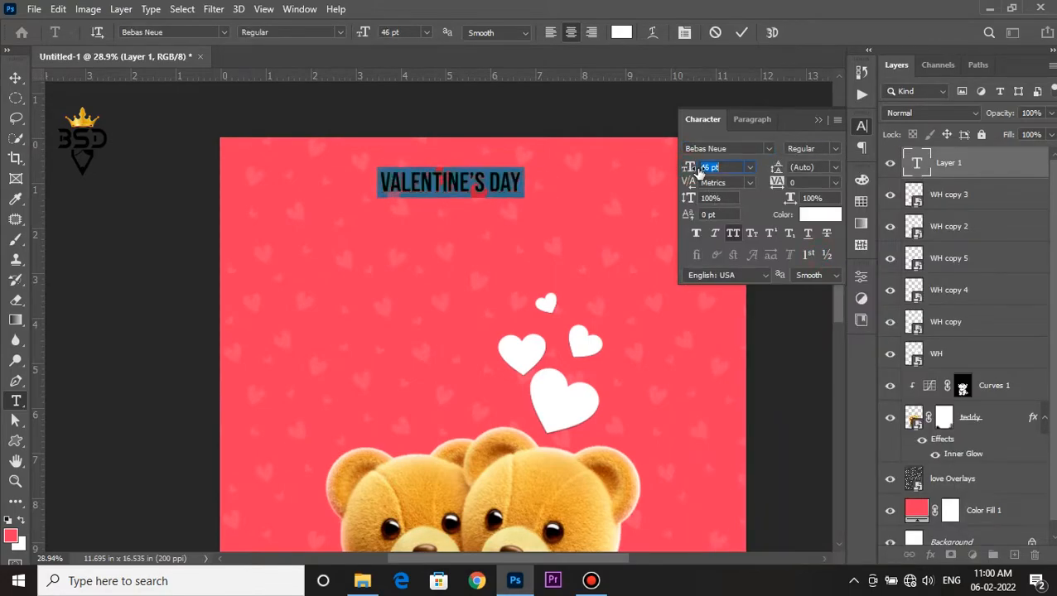
pyautogui.click(741, 32)
pyautogui.press('v')
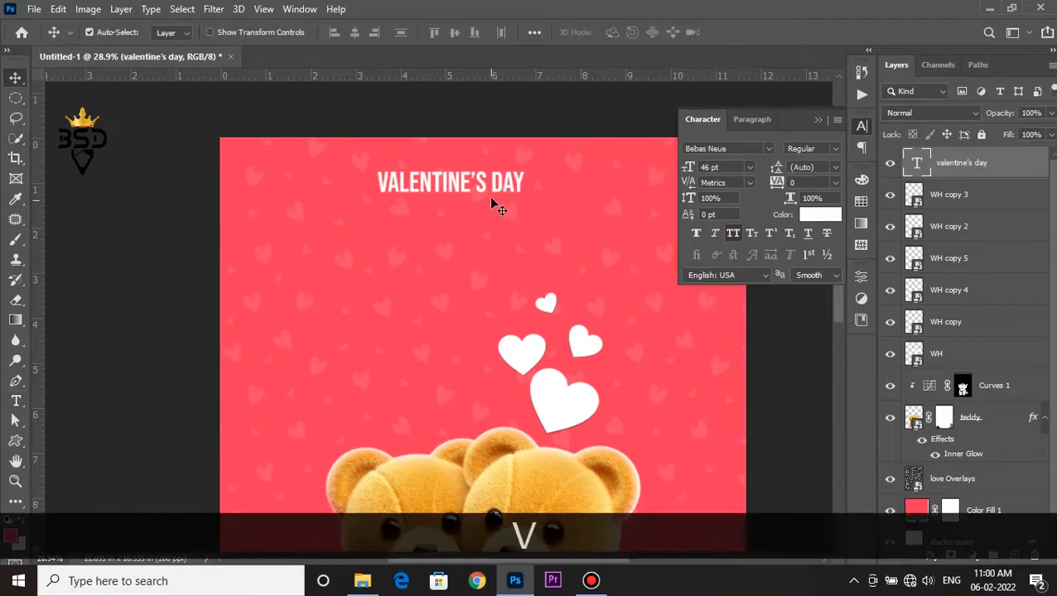
# Reposition the VALENTINE'S DAY heading near the top centre of the poster with Free Transform.
pyautogui.scroll(2, 495, 205)
pyautogui.click(817, 120)
pyautogui.hotkey('ctrl', 't')
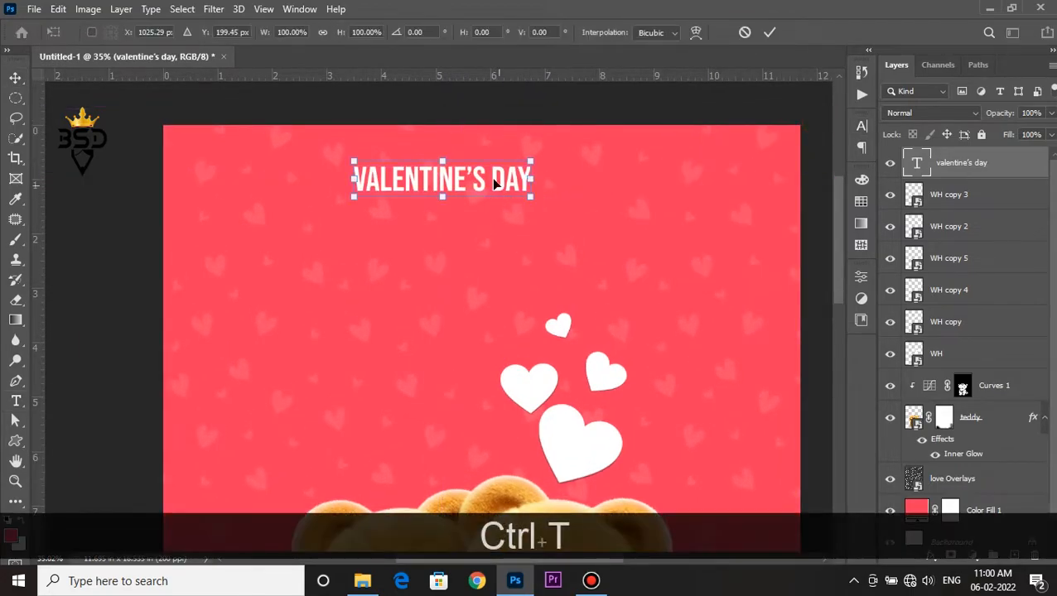
pyautogui.moveTo(526, 174); pyautogui.dragTo(491, 205)
pyautogui.press('Return')
# Duplicate the VALENTINE'S DAY heading directly below itself and replace the copy's text with "Special".
pyautogui.scroll(3, 542, 183)
pyautogui.scroll(-4, 535, 170)
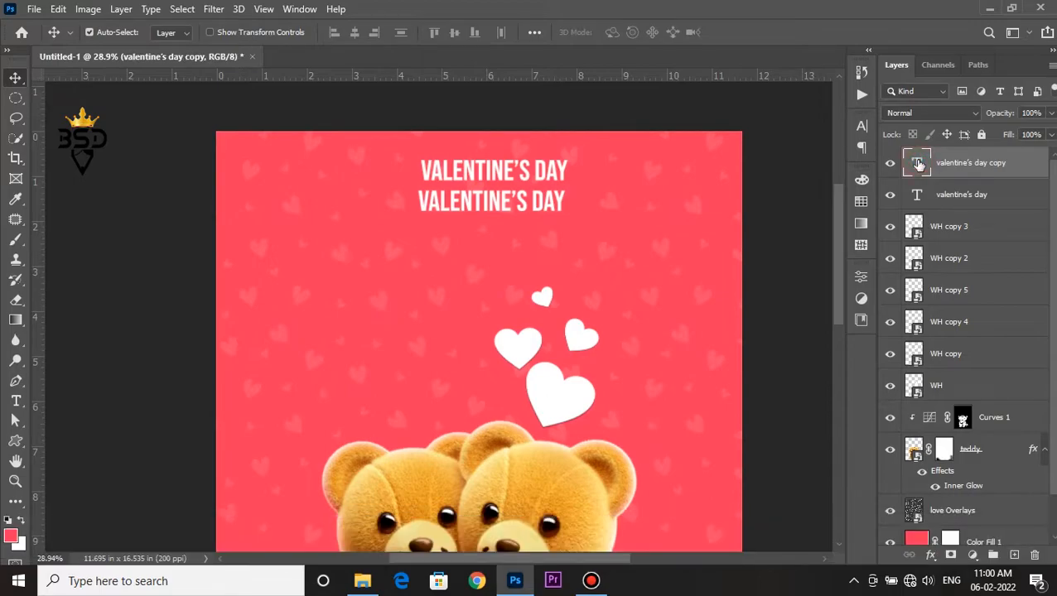
pyautogui.doubleClick(918, 164)
pyautogui.write('SPECIAL')
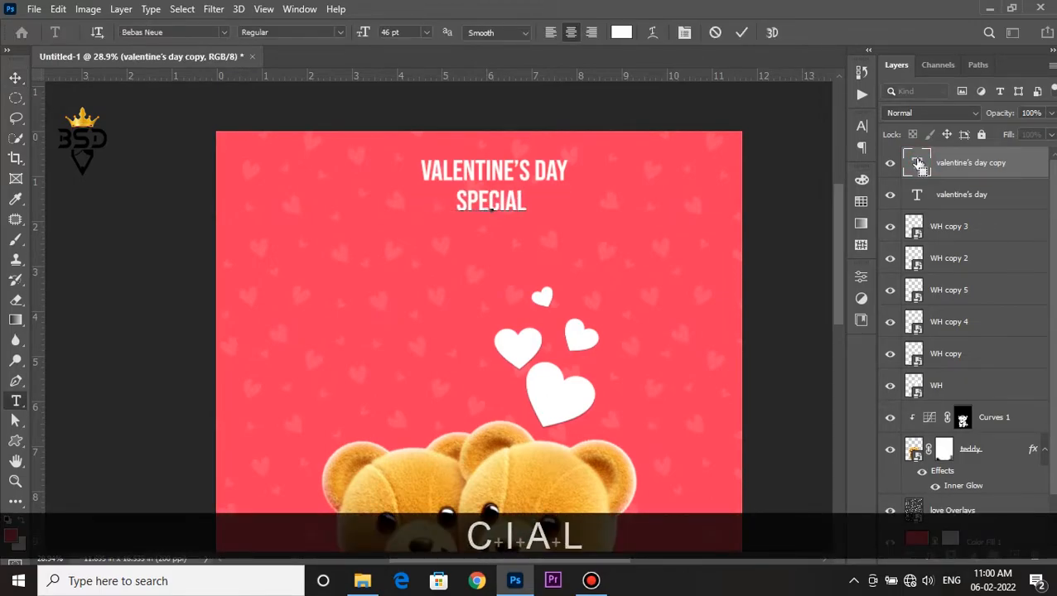
# Set the copied line in Athletic Outfit with All Caps off and extend its text to "Special Sale".
pyautogui.hotkey('ctrl', 'a')
pyautogui.click(685, 33)
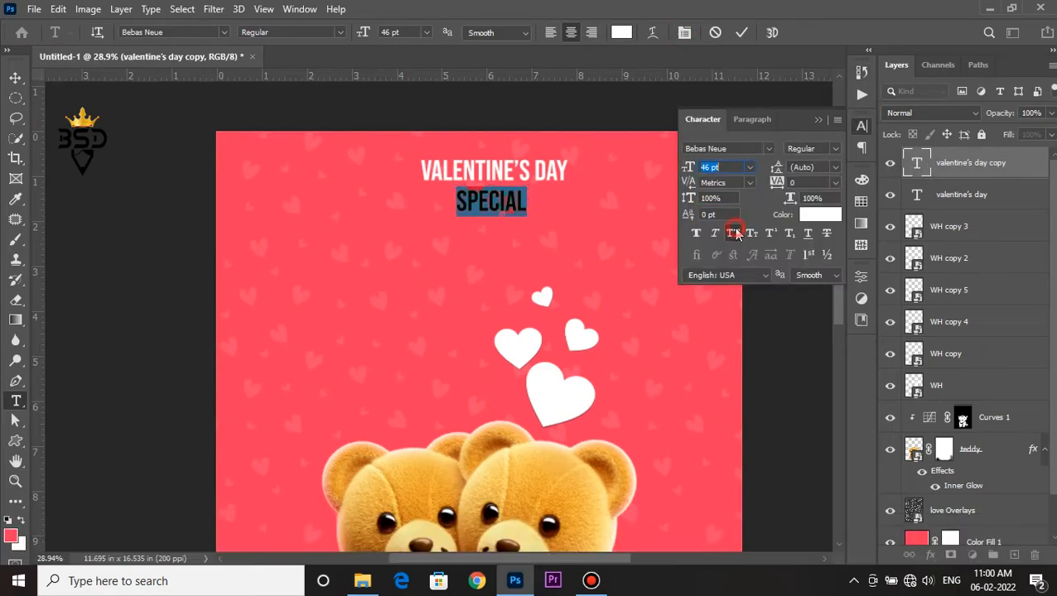
pyautogui.click(769, 149)
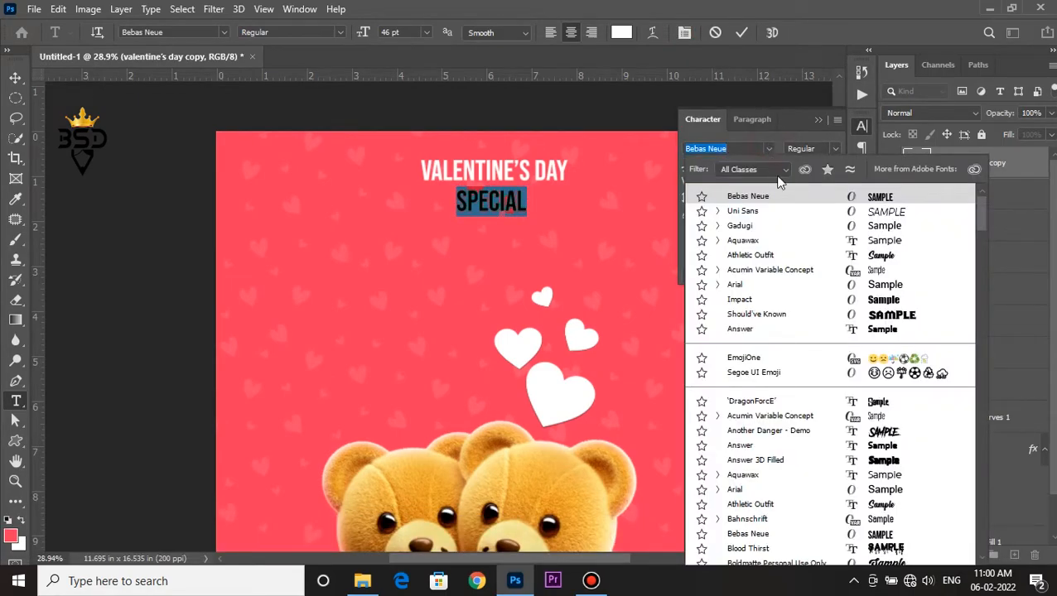
pyautogui.click(750, 255)
pyautogui.click(524, 194)
pyautogui.write('Sale')
# Enlarge the Special Sale text to 123 pt.
pyautogui.hotkey('ctrl', 'a')
pyautogui.click(751, 168)
pyautogui.moveTo(752, 169); pyautogui.dragTo(745, 168)
pyautogui.click(739, 32)
pyautogui.press('v')
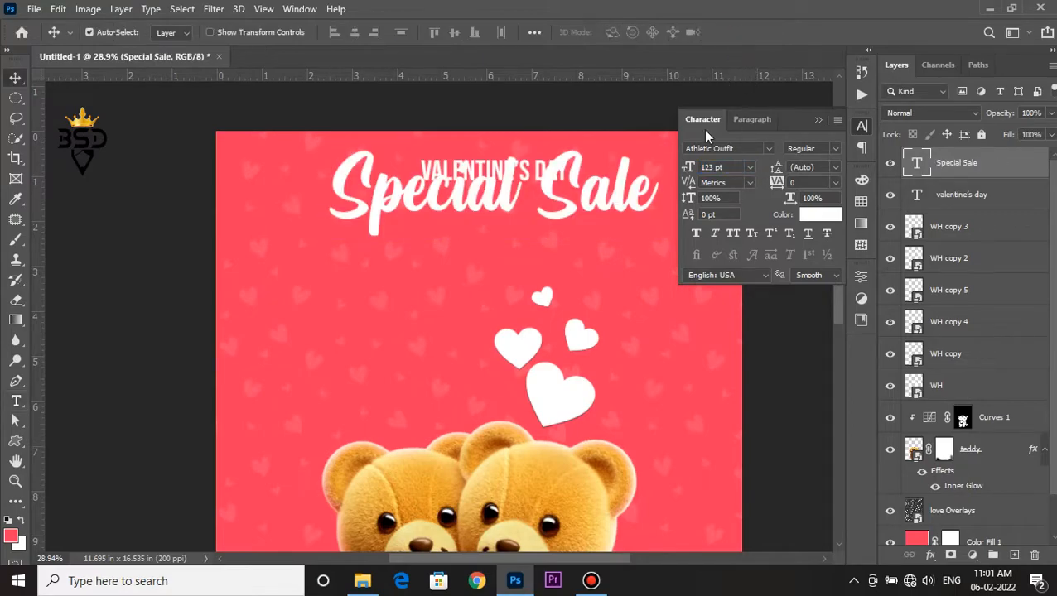
# Move the Special Sale text down so it sits centred below the VALENTINE'S DAY heading.
pyautogui.hotkey('ctrl', 't')
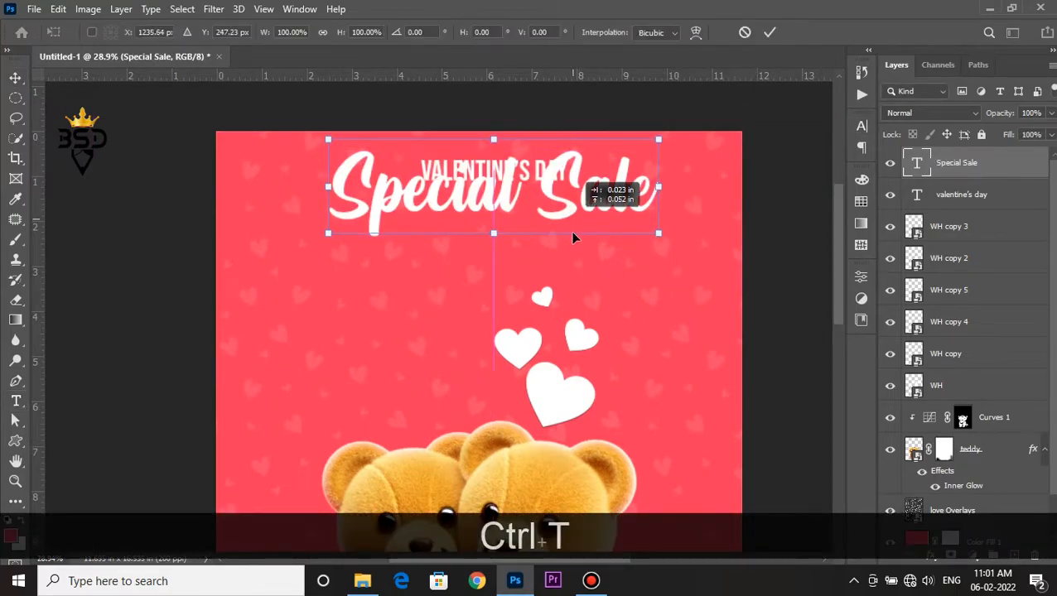
pyautogui.moveTo(574, 237); pyautogui.dragTo(575, 261)
pyautogui.press('Return')
pyautogui.scroll(1, 547, 217)
pyautogui.moveTo(540, 212); pyautogui.dragTo(519, 222)
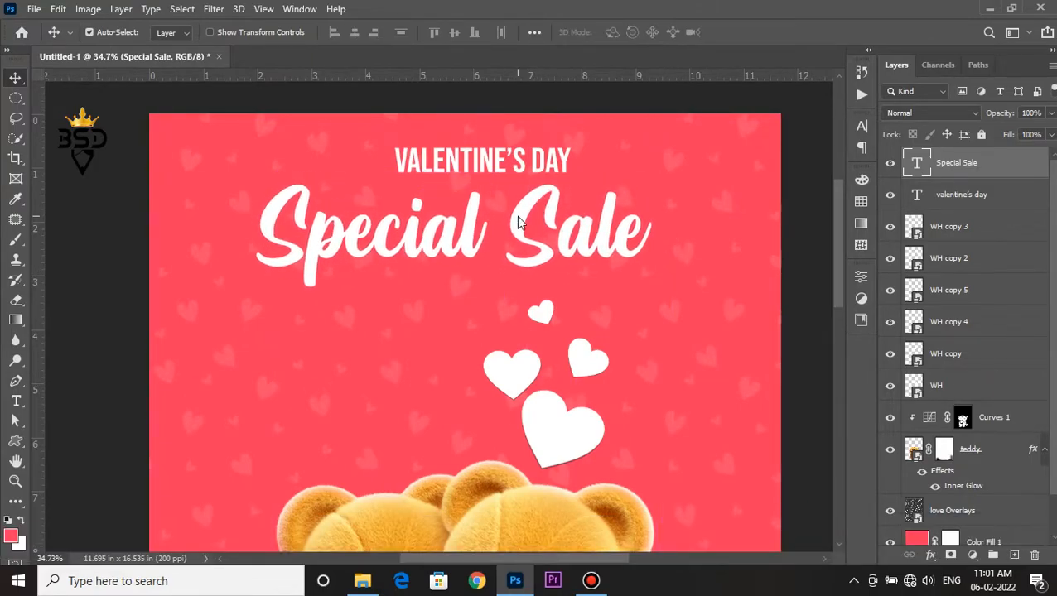
# Nudge the Special Sale text further down, widening its gap to the VALENTINE'S DAY heading.
pyautogui.scroll(-3, 518, 220)
pyautogui.press('Down')
pyautogui.press('Down')
pyautogui.press('Down')
pyautogui.press('Down')
pyautogui.press('Down')
pyautogui.press('Down')
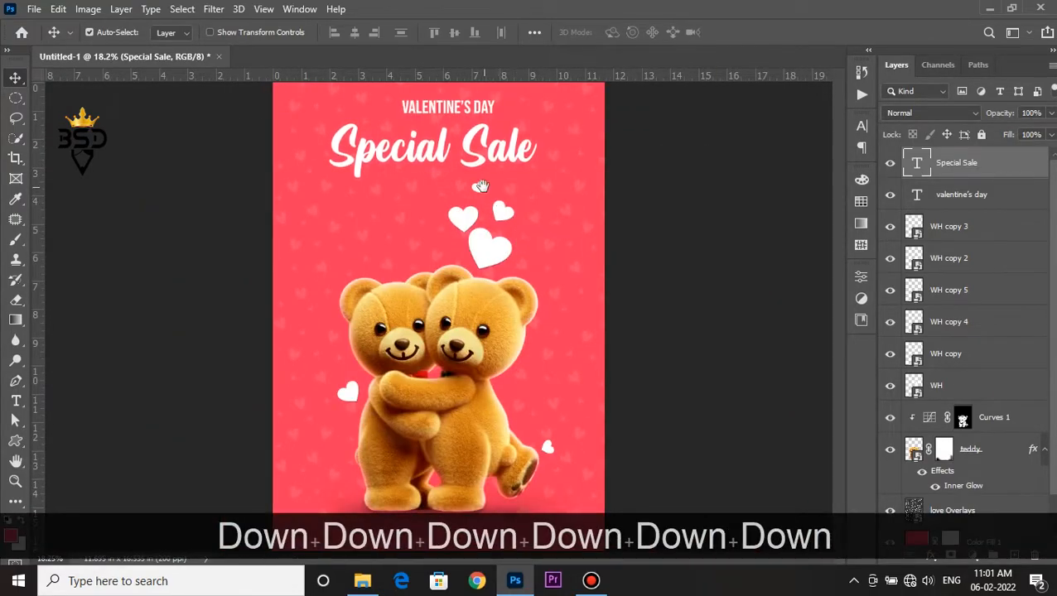
pyautogui.scroll(1, 481, 186)
pyautogui.moveTo(469, 207)
pyautogui.mouseDown()
pyautogui.moveTo(470, 239)
pyautogui.moveTo(464, 220)
pyautogui.mouseUp()
pyautogui.scroll(1, 466, 212)
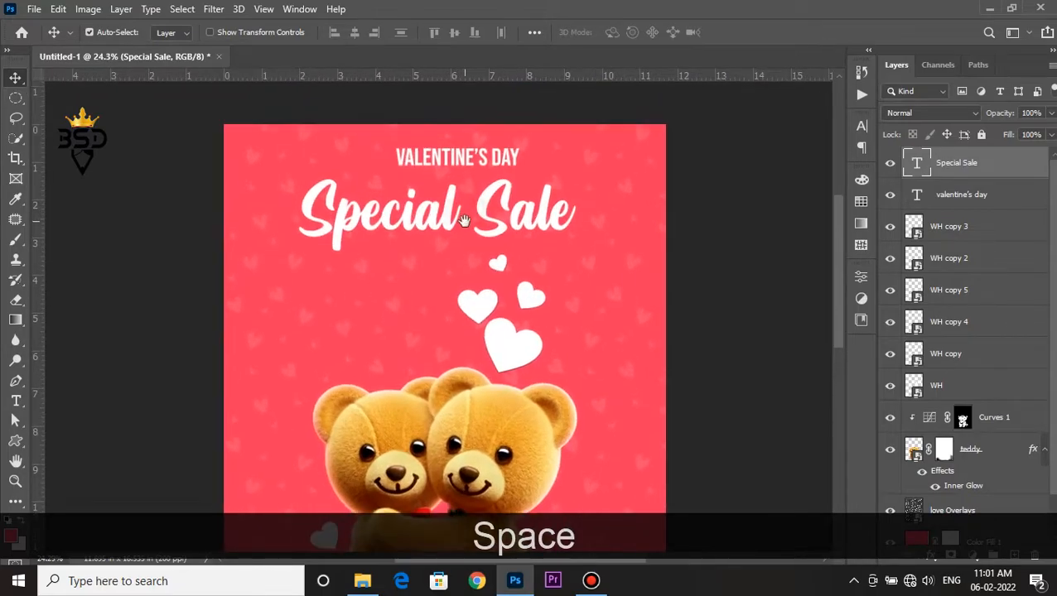
pyautogui.press('Down')
pyautogui.press('Down')
pyautogui.press('Down')
pyautogui.press('Down')
pyautogui.press('Down')
pyautogui.press('Down')
pyautogui.press('Down')
pyautogui.press('Down')
pyautogui.press('Down')
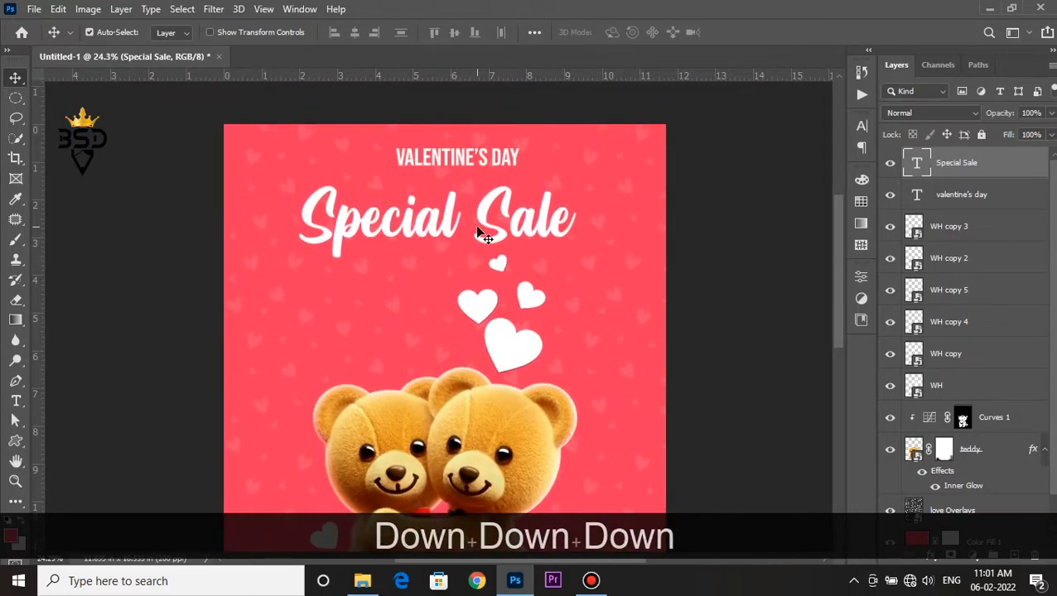
# Scale the Special Sale text down slightly about its centre.
pyautogui.hotkey('ctrl', 't')
pyautogui.scroll(1, 542, 192)
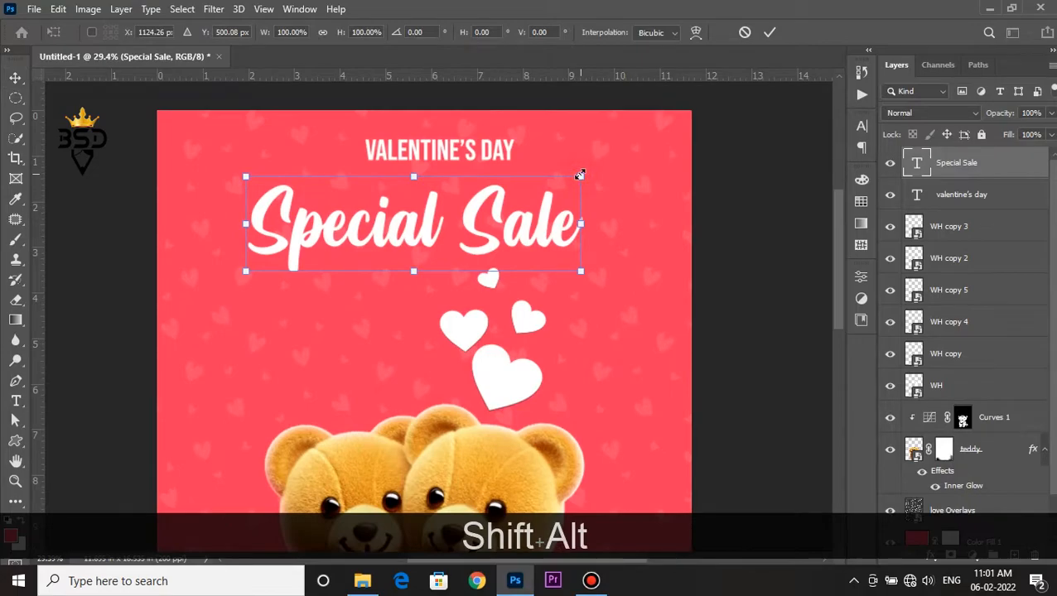
pyautogui.moveTo(576, 176); pyautogui.dragTo(571, 178)
pyautogui.press('Return')
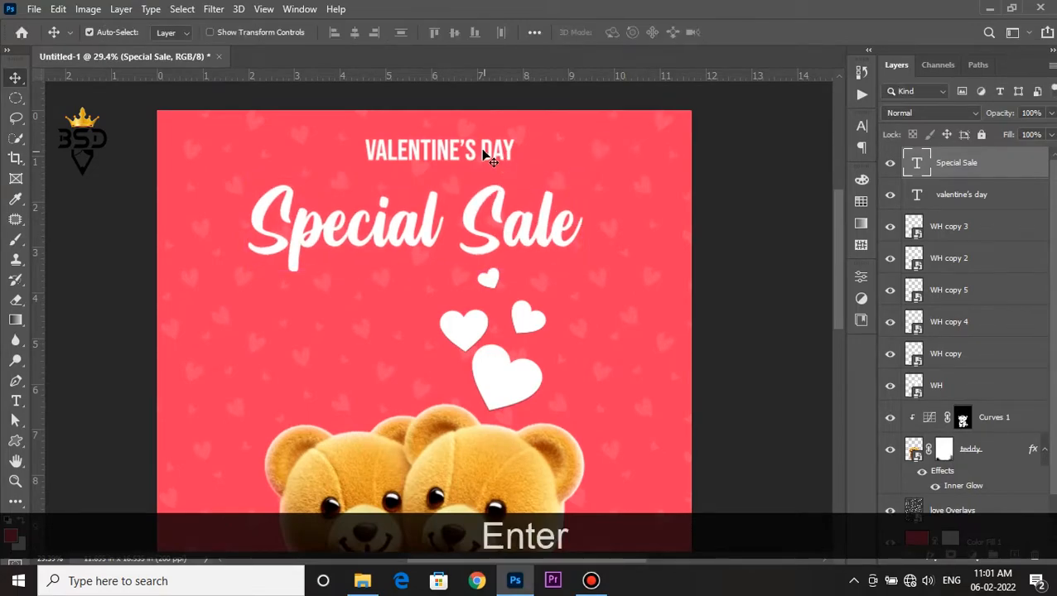
# Select the valentine's day text layer and move it down closer to Special Sale.
pyautogui.rightClick(484, 154)
pyautogui.click(503, 160)
pyautogui.moveTo(482, 155); pyautogui.dragTo(466, 173)
pyautogui.scroll(-1, 466, 170)
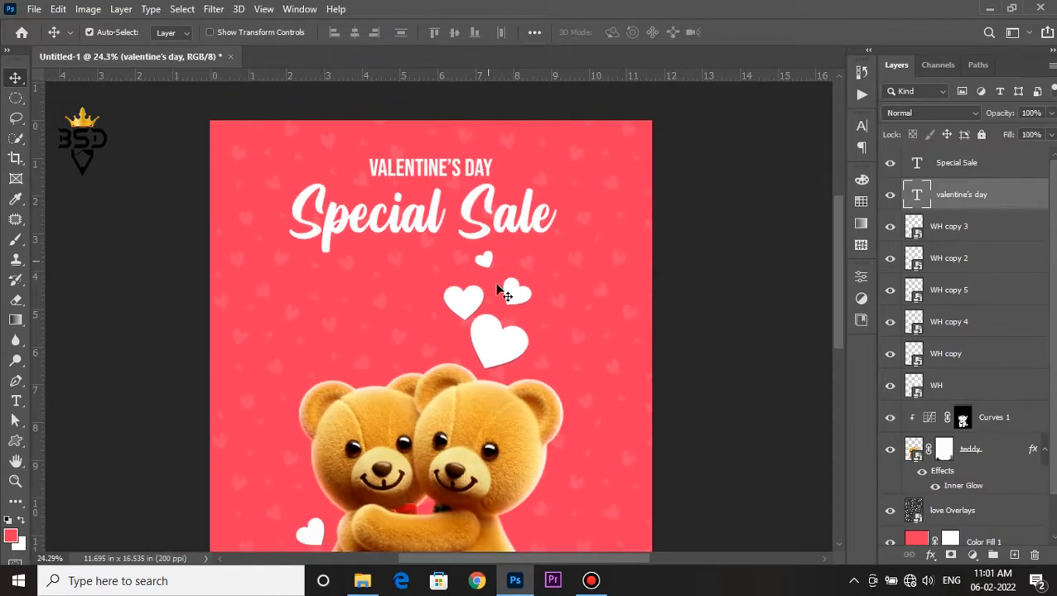
pyautogui.scroll(1, 518, 326)
pyautogui.moveTo(518, 327); pyautogui.dragTo(550, 210)
pyautogui.rightClick(518, 232)
pyautogui.click(540, 242)
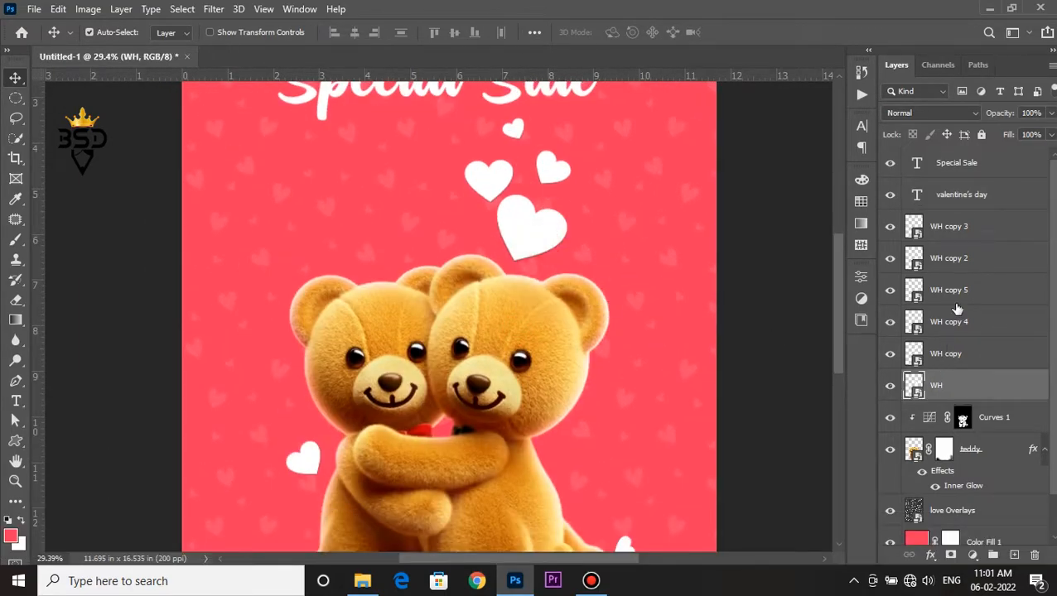
pyautogui.keyDown('shift'); pyautogui.click(952, 298); pyautogui.keyUp('shift')
pyautogui.hotkey('ctrl', 't')
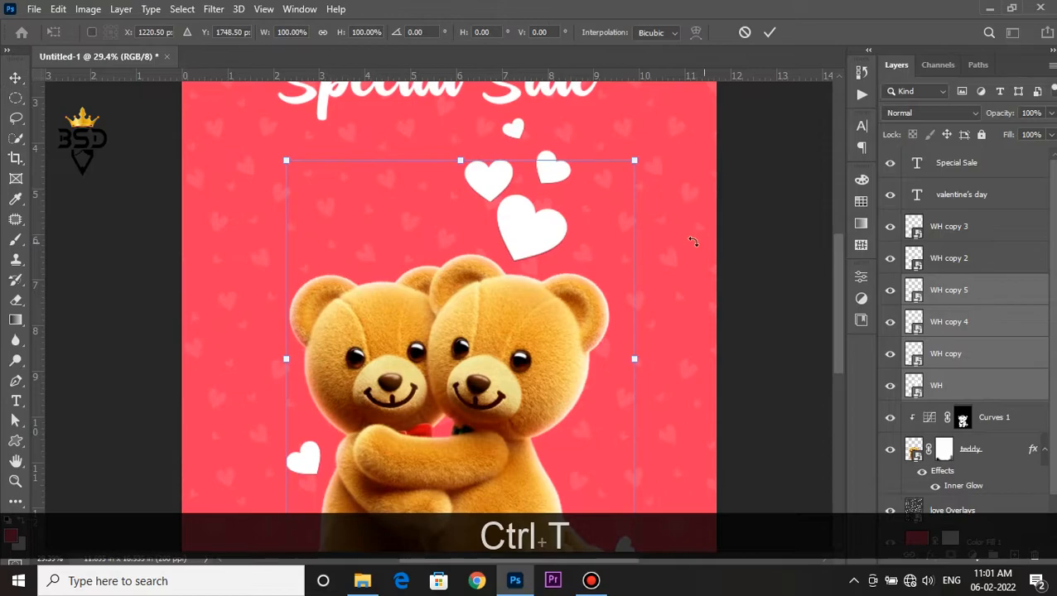
pyautogui.press('Return')
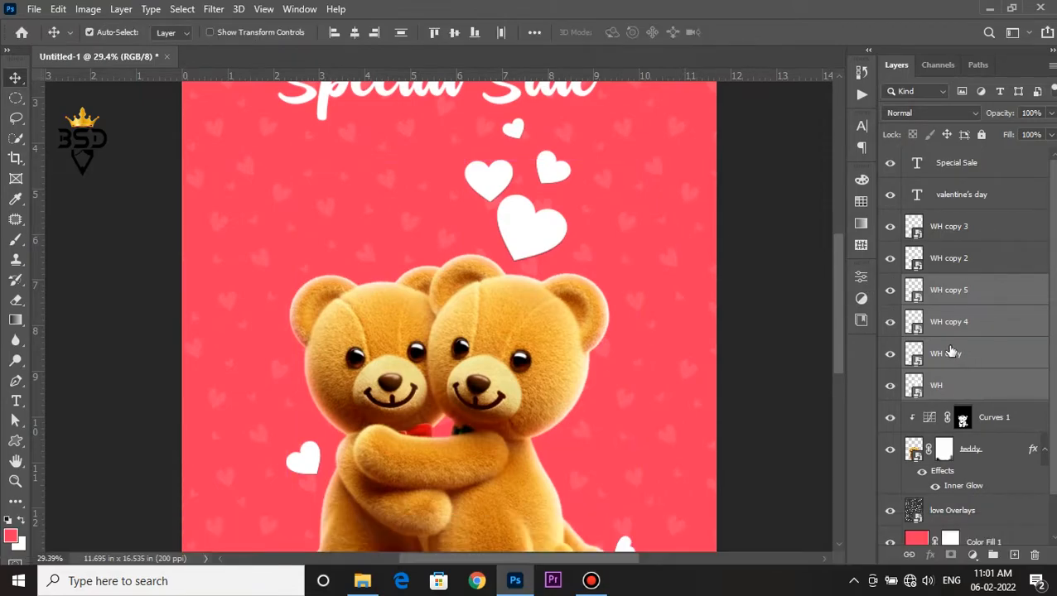
# Select the four white heart layers above the teddies together: WH, WH copy, WH copy 2 and WH copy 3.
pyautogui.click(523, 230)
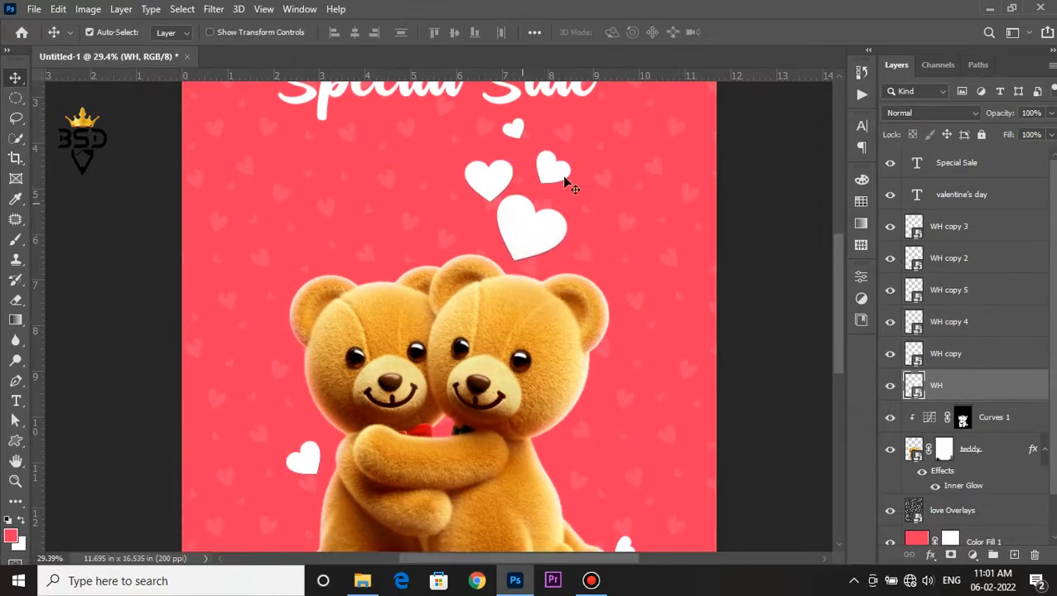
pyautogui.click(513, 130)
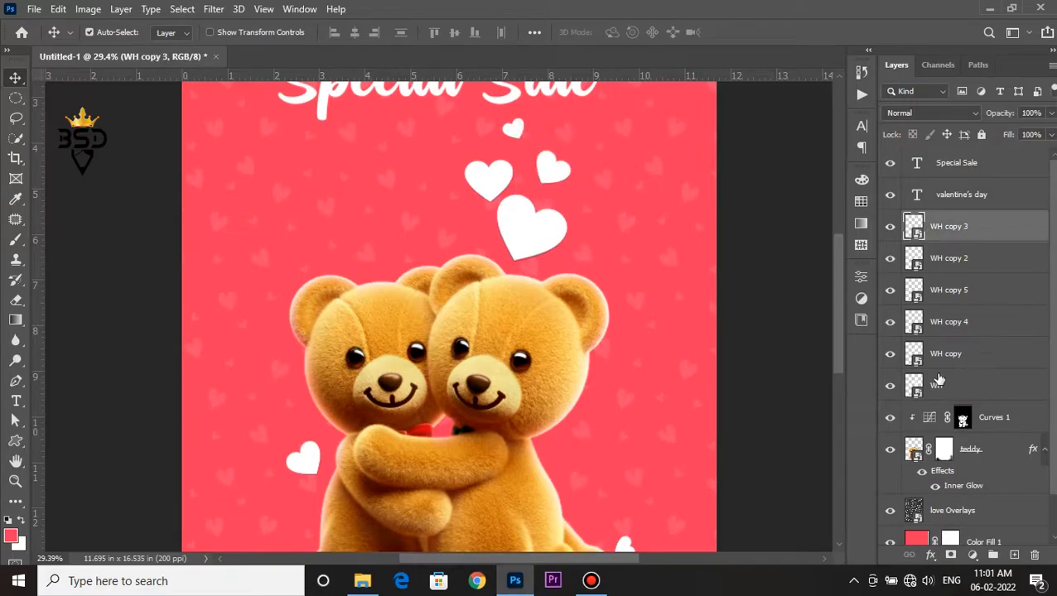
pyautogui.keyDown('ctrl'); pyautogui.click(938, 385); pyautogui.keyUp('ctrl')
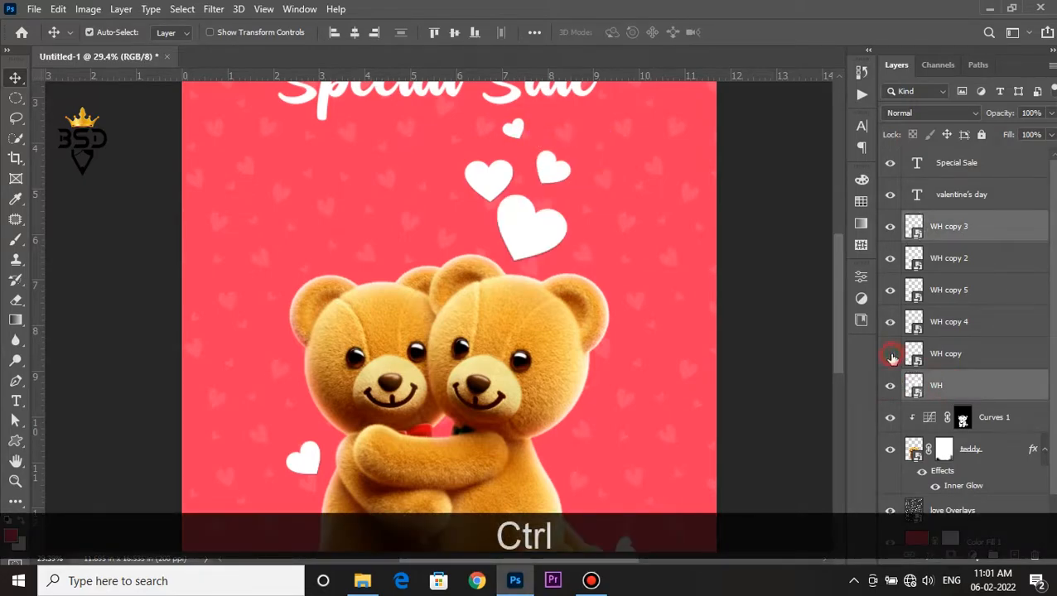
pyautogui.click(890, 354)
pyautogui.keyDown('ctrl'); pyautogui.click(955, 355); pyautogui.keyUp('ctrl')
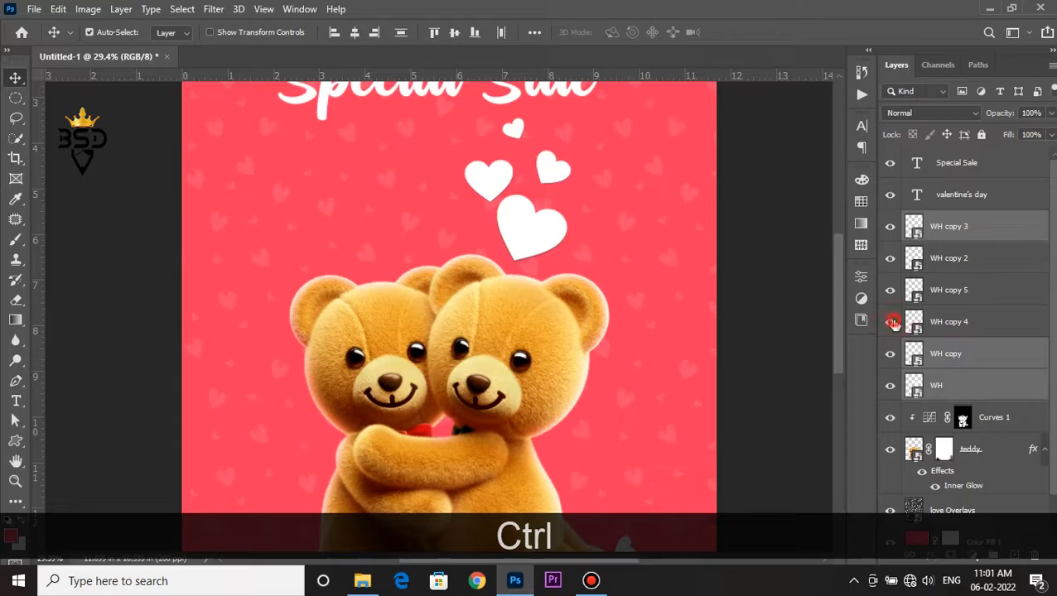
pyautogui.click(893, 323)
pyautogui.click(896, 296)
pyautogui.click(891, 260)
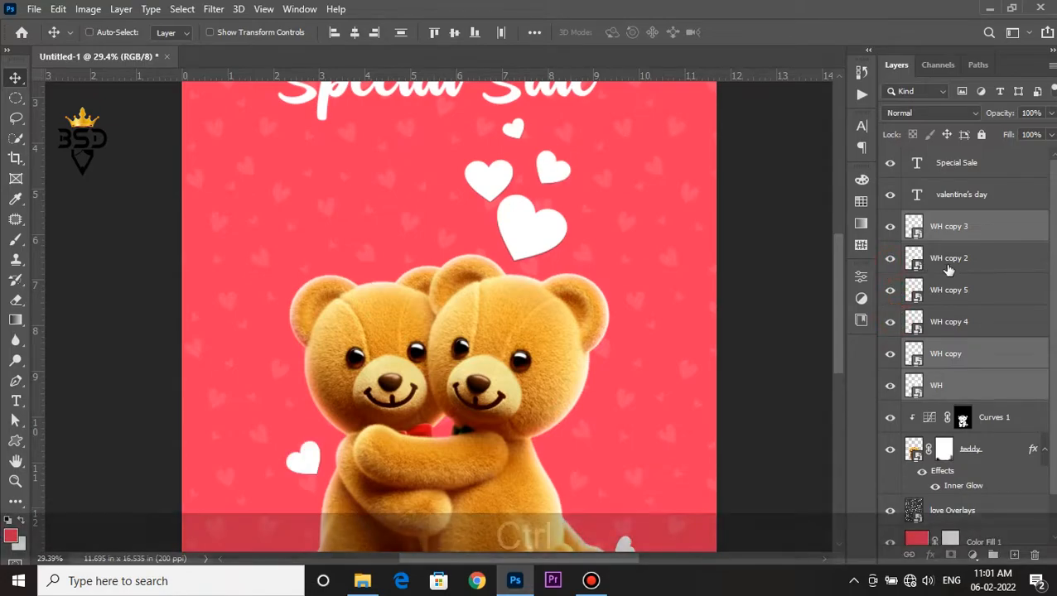
pyautogui.keyDown('ctrl'); pyautogui.click(944, 267); pyautogui.keyUp('ctrl')
# Rotate the selected heart cluster slightly clockwise, scale it down a little and reposition it above the right teddy's head.
pyautogui.hotkey('ctrl', 't')
pyautogui.moveTo(610, 138); pyautogui.dragTo(667, 152)
pyautogui.moveTo(560, 193); pyautogui.dragTo(572, 201)
pyautogui.moveTo(598, 141); pyautogui.dragTo(588, 165)
pyautogui.moveTo(535, 223); pyautogui.dragTo(551, 215)
pyautogui.press('Return')
pyautogui.scroll(-4, 580, 211)
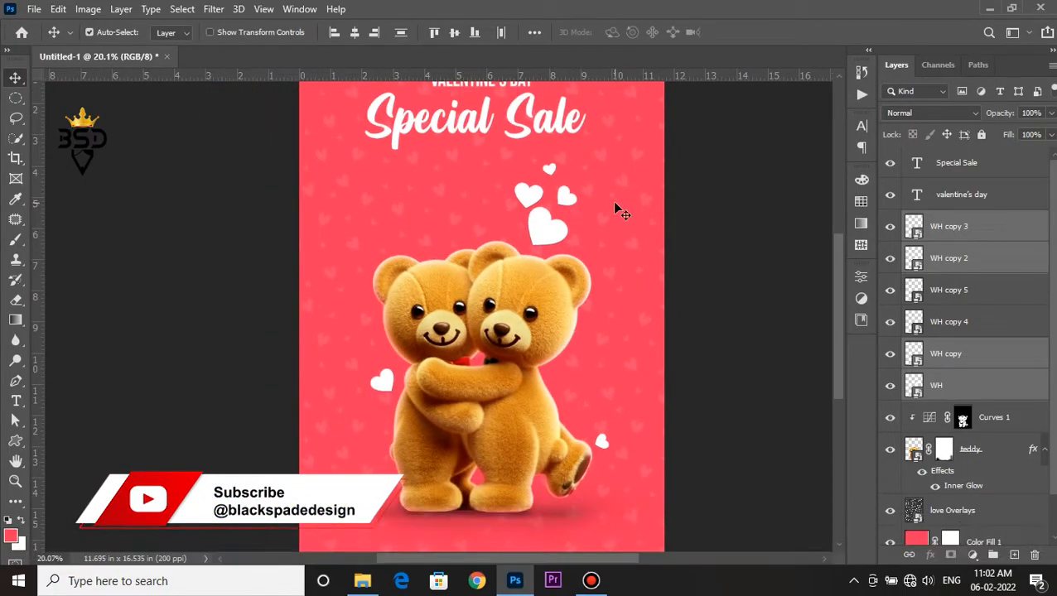
# Nudge the Special Sale text slightly up, closer to the VALENTINE'S DAY heading.
pyautogui.scroll(3, 530, 224)
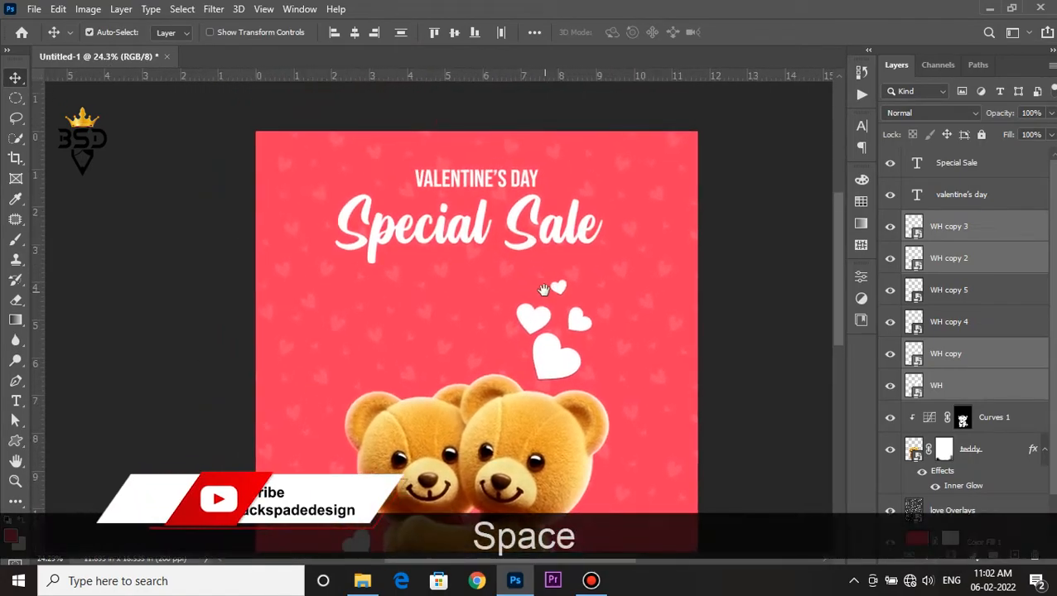
pyautogui.rightClick(552, 227)
pyautogui.click(574, 235)
pyautogui.press('Up')
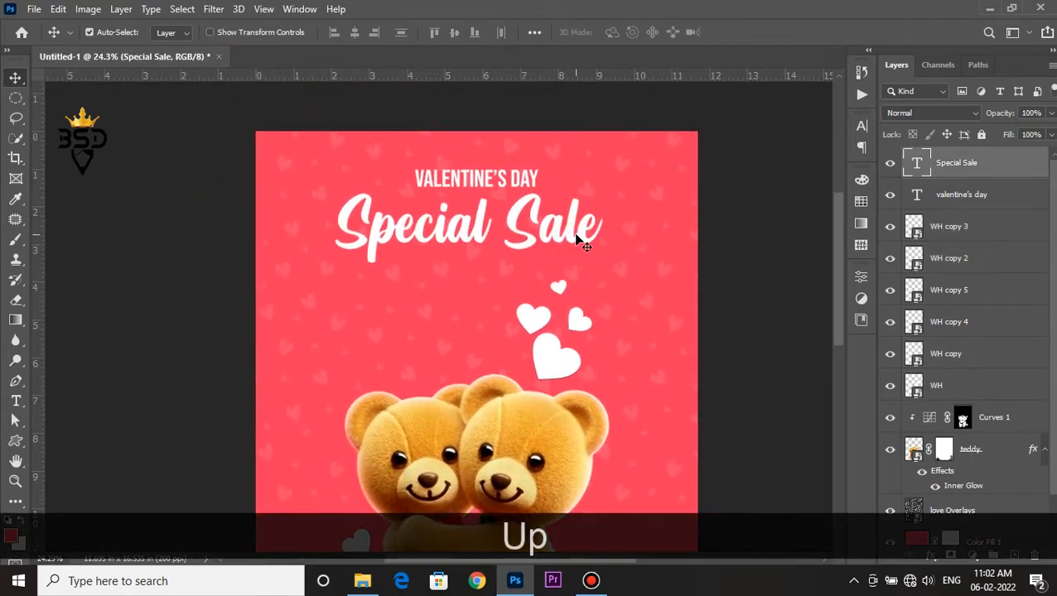
# Duplicate the VALENTINE'S DAY text layer and place the copy directly below Special Sale.
pyautogui.scroll(1, 505, 199)
pyautogui.rightClick(481, 177)
pyautogui.click(512, 182)
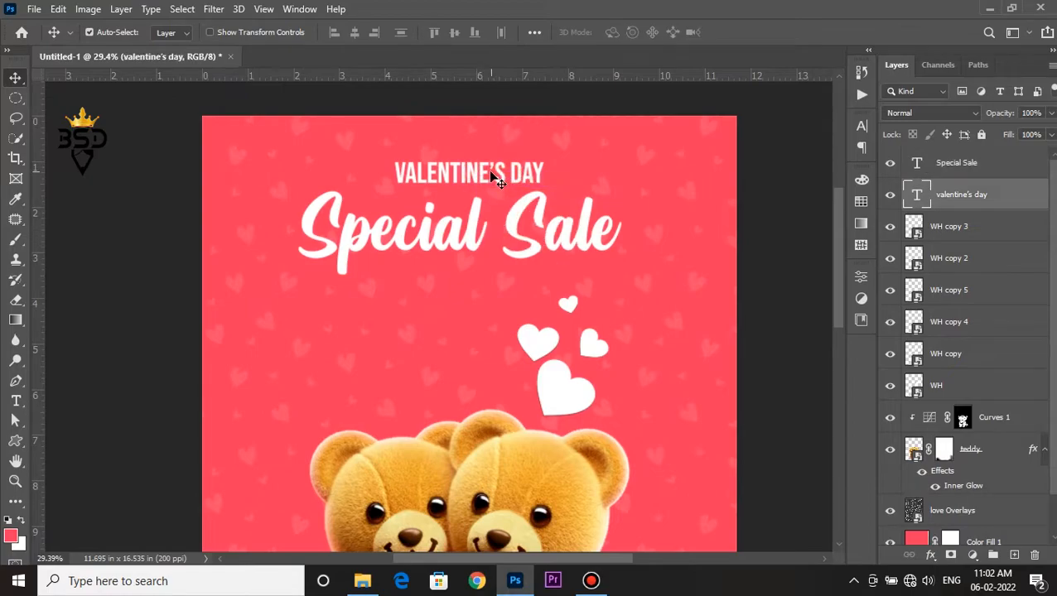
pyautogui.moveTo(492, 177); pyautogui.dragTo(483, 280)
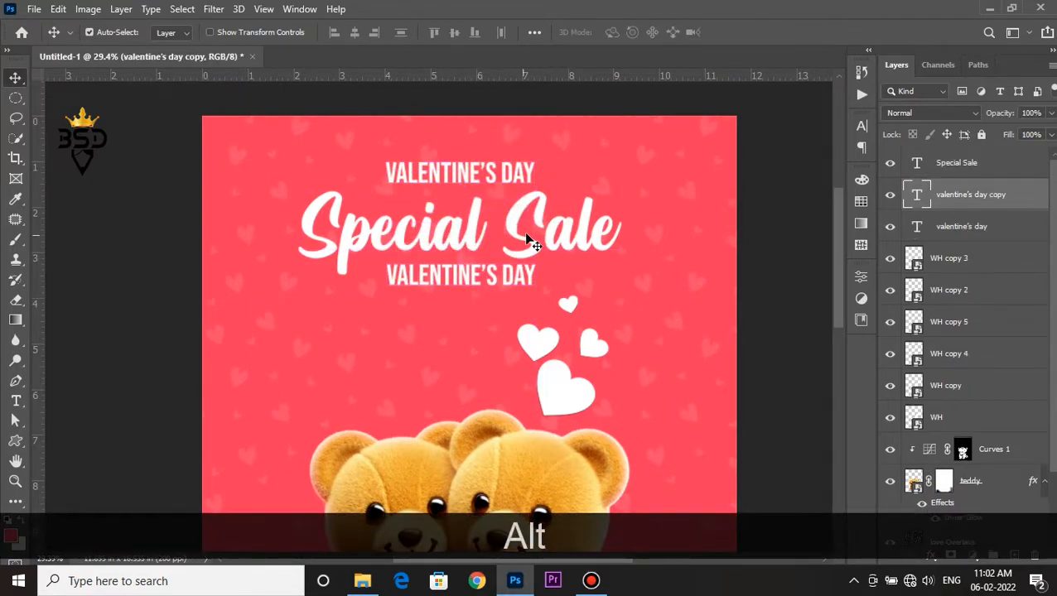
# Replace the text of the duplicated heading below Special Sale with "SAVE UPTO 50% OFFER".
pyautogui.scroll(1, 497, 283)
pyautogui.doubleClick(917, 197)
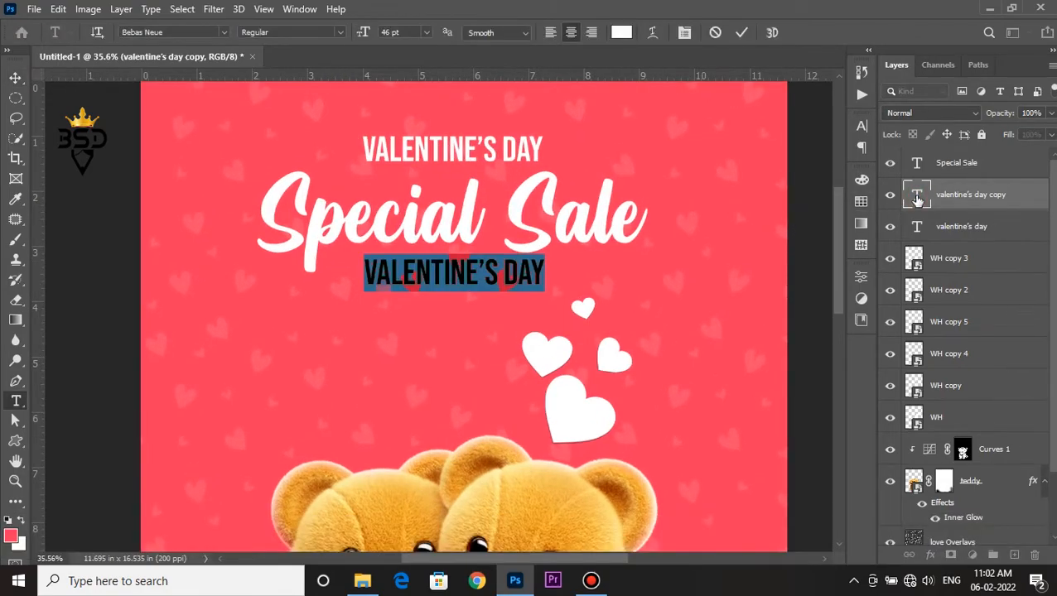
pyautogui.write('SAV')
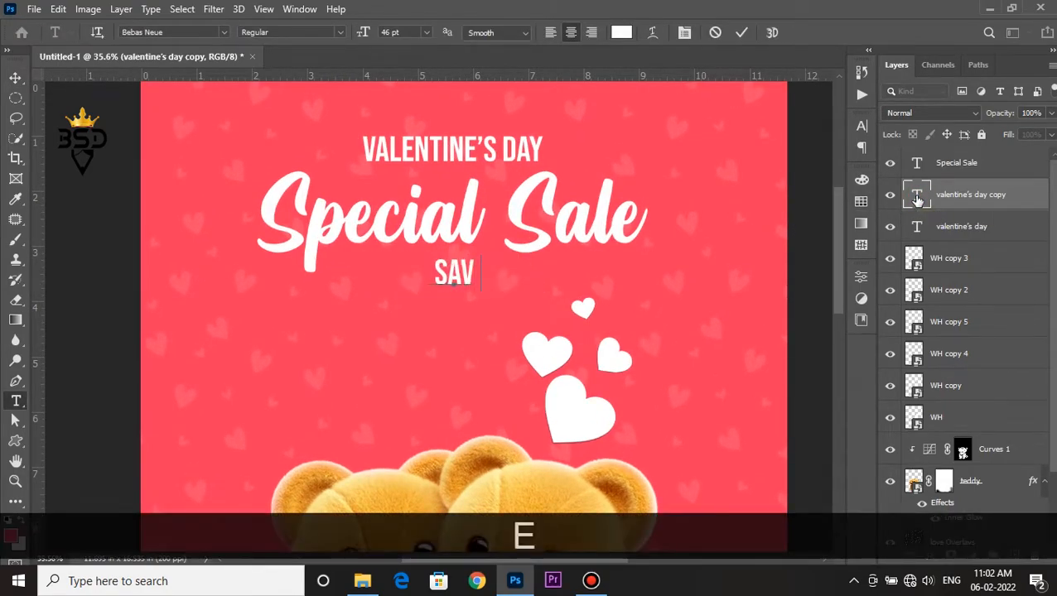
pyautogui.write('E T')
pyautogui.press('BackSpace')
pyautogui.write('UPTO')
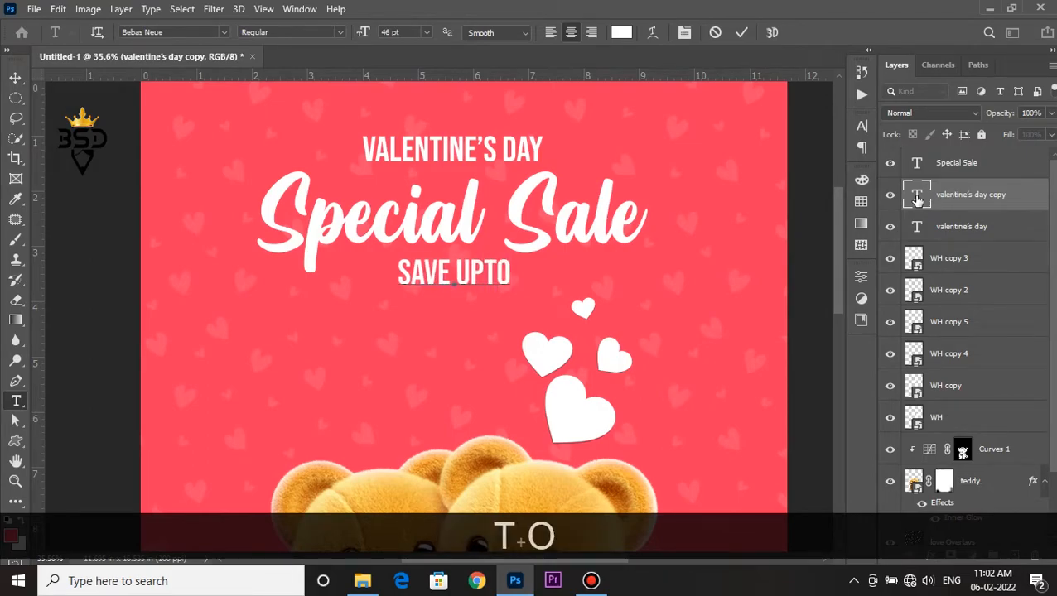
pyautogui.write(' 50%')
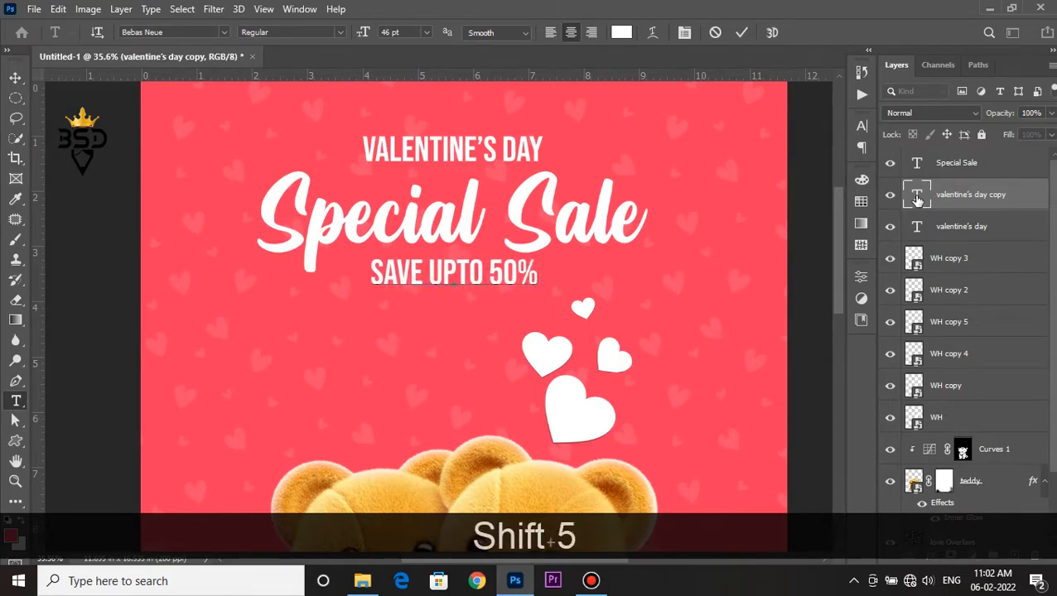
pyautogui.write(' OFFER')
# Format the SAVE UPTO 50% OFFER text in Uni Sans Thin Italic CAPS with faux bold at 34 pt.
pyautogui.hotkey('ctrl', 'a')
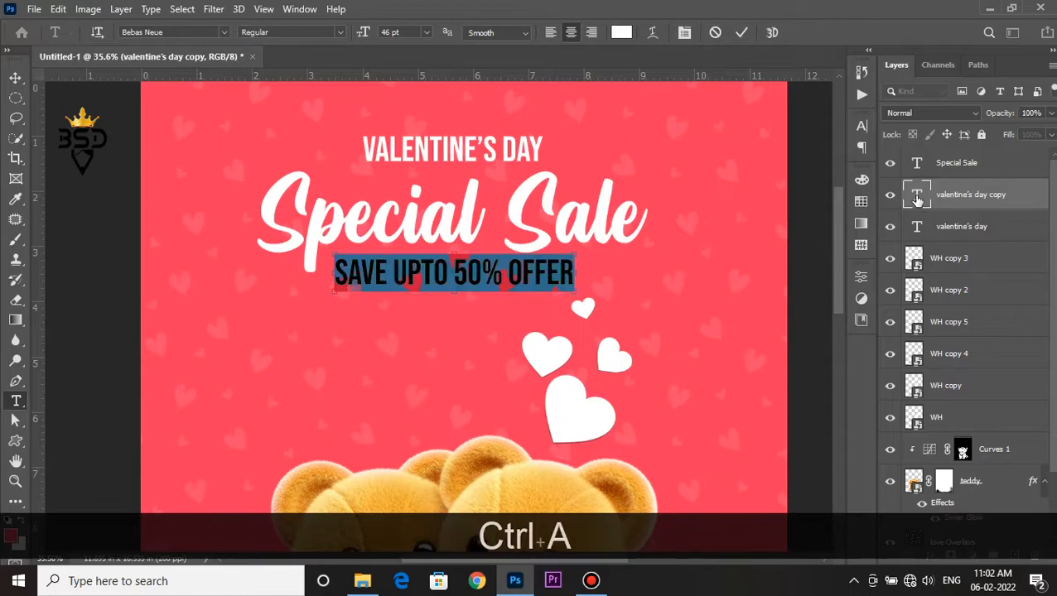
pyautogui.click(684, 32)
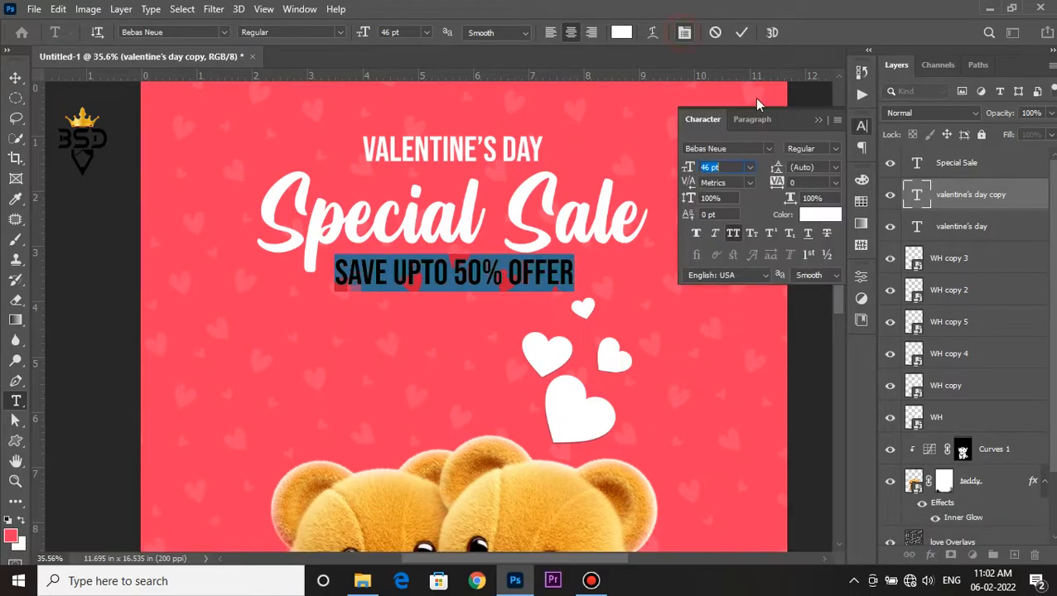
pyautogui.click(769, 150)
pyautogui.click(749, 224)
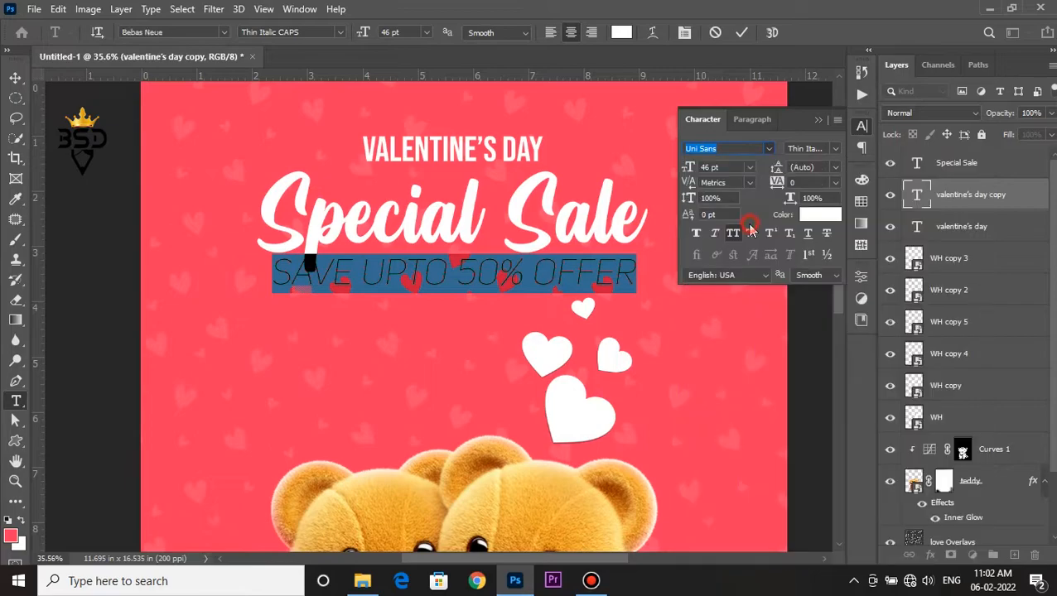
pyautogui.click(697, 234)
pyautogui.moveTo(688, 168); pyautogui.dragTo(680, 170)
pyautogui.click(742, 34)
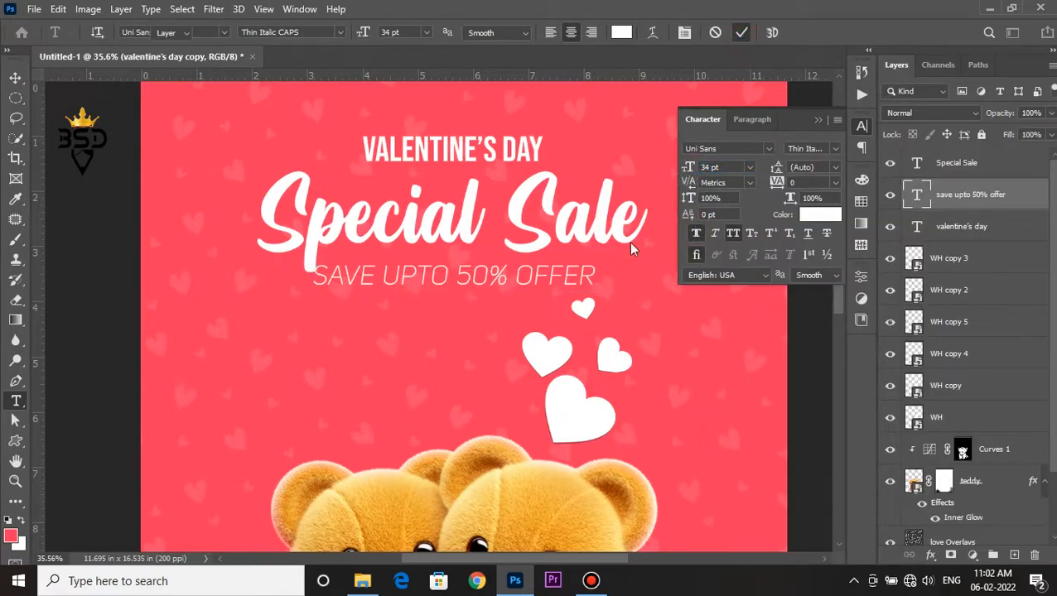
# Move the SAVE UPTO 50% OFFER text right and slightly up so it tucks under the Special Sale lettering.
pyautogui.scroll(2, 590, 297)
pyautogui.press('v')
pyautogui.press('ctrl')
pyautogui.hotkey('ctrl', 't')
pyautogui.moveTo(533, 270); pyautogui.dragTo(550, 266)
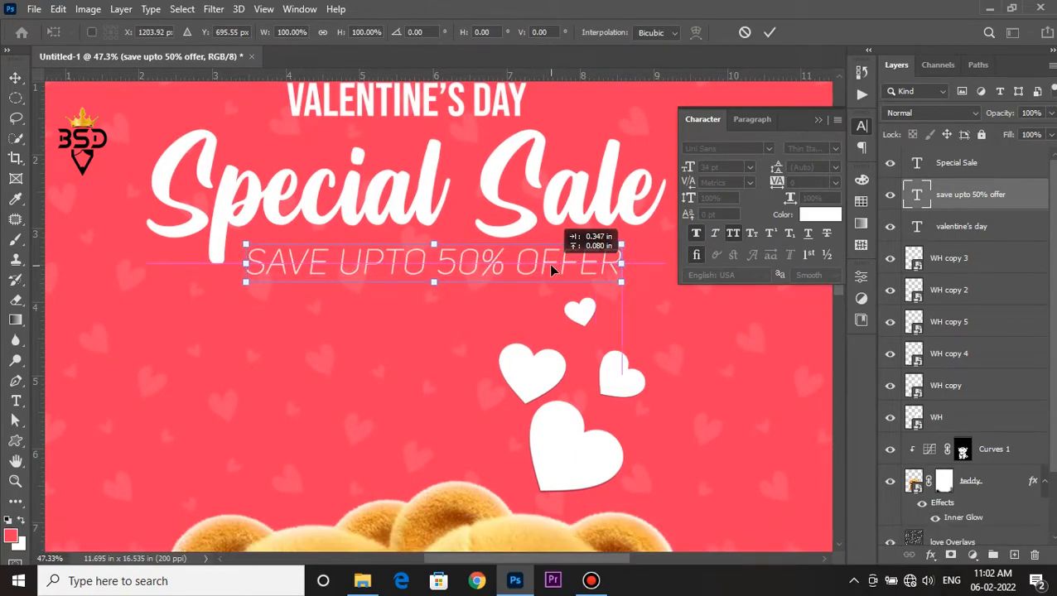
pyautogui.press('Return')
pyautogui.scroll(-4, 551, 271)
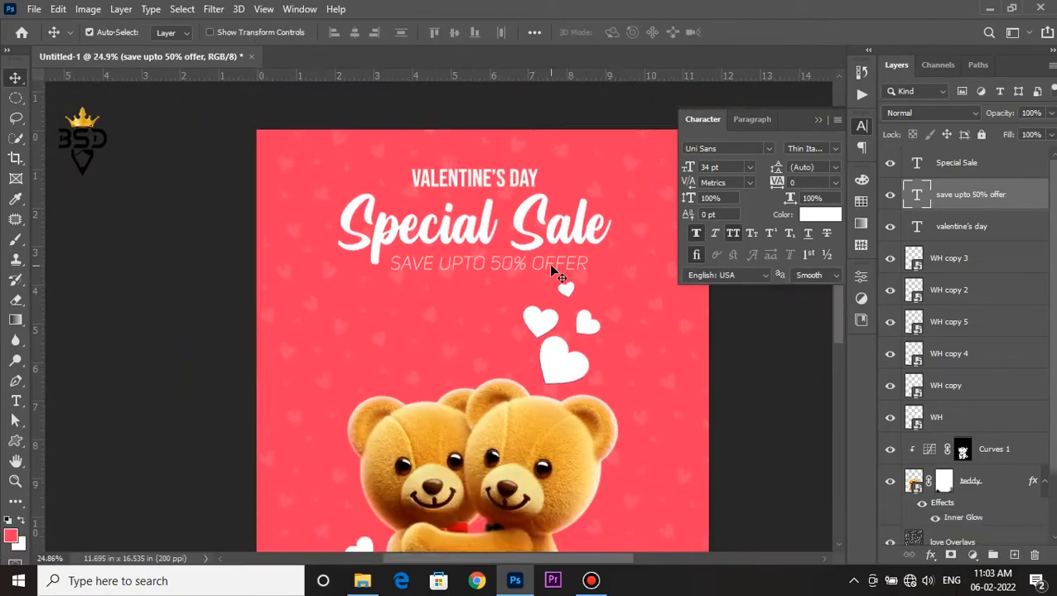
# Nudge the SAVE UPTO 50% OFFER text slightly further right and down.
pyautogui.press('Right')
pyautogui.press('Right')
pyautogui.press('Right')
pyautogui.press('Right')
pyautogui.press('Down')
pyautogui.press('Down')
pyautogui.press('Down')
pyautogui.press('Up')
pyautogui.press('Up')
pyautogui.scroll(1, 606, 276)
# Add a white 2 px outside stroke to the SAVE UPTO 50% OFFER text and collapse the character settings.
pyautogui.click(932, 554)
pyautogui.click(953, 448)
pyautogui.moveTo(557, 171); pyautogui.dragTo(646, 202)
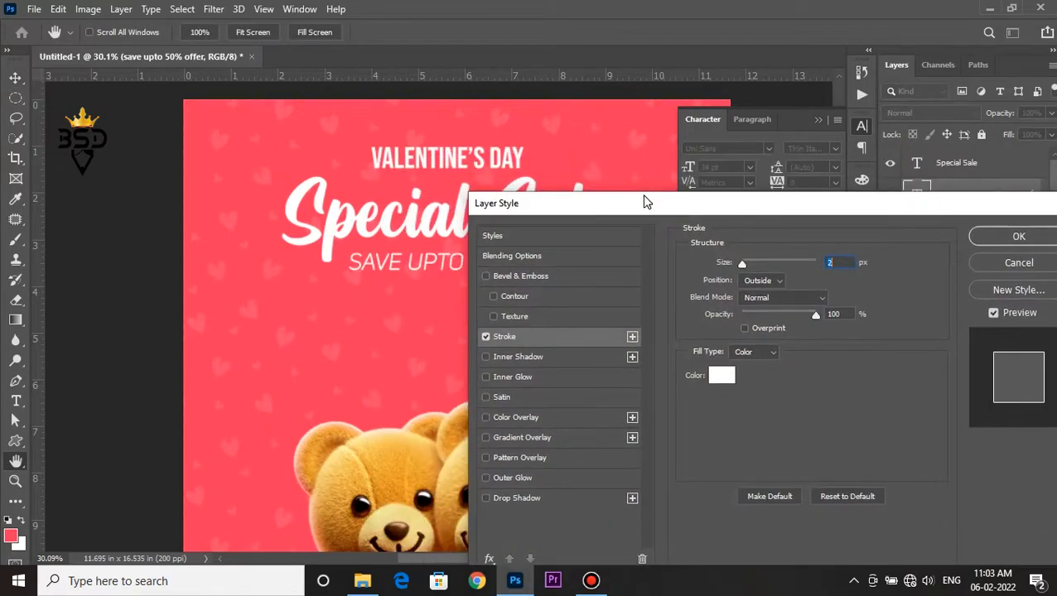
pyautogui.click(1019, 237)
pyautogui.scroll(-1, 517, 237)
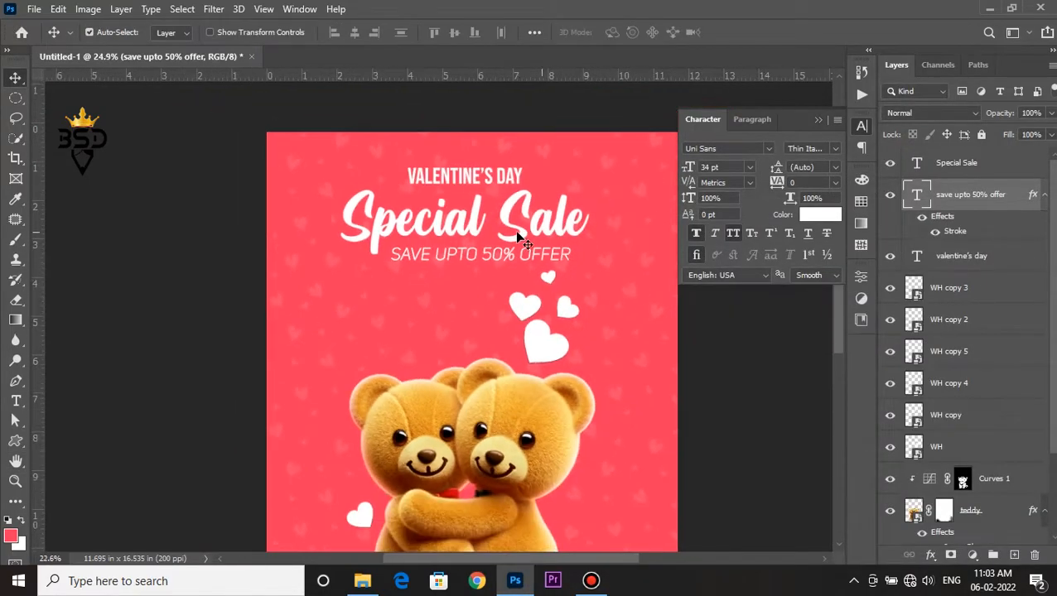
pyautogui.click(820, 121)
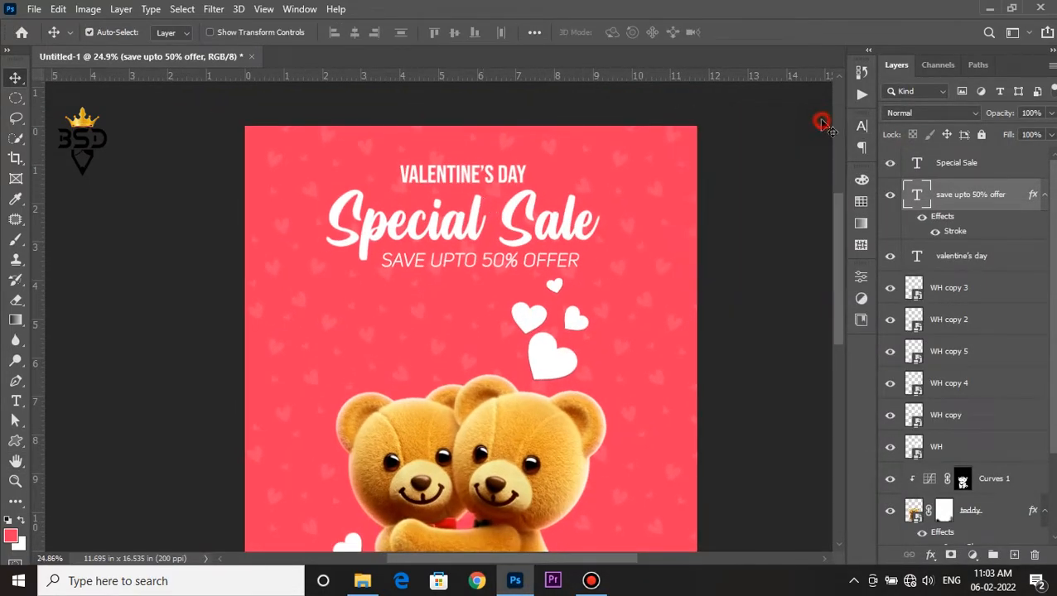
# Apply Bevel & Emboss and a dark red Drop Shadow with 38% opacity and 8 px distance to the Special Sale text.
pyautogui.scroll(1, 530, 211)
pyautogui.click(507, 217)
pyautogui.click(931, 554)
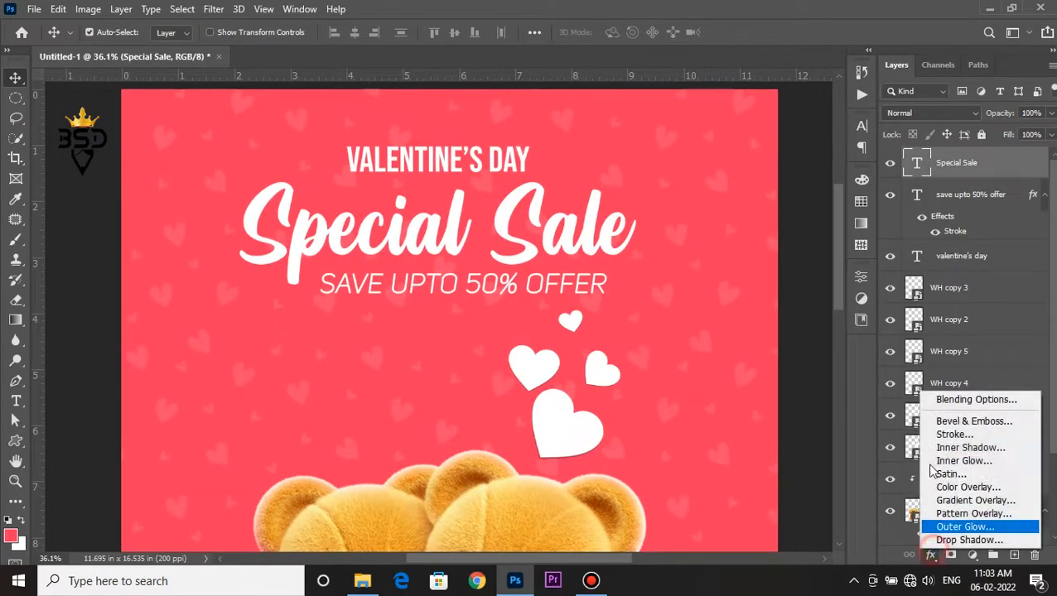
pyautogui.click(969, 421)
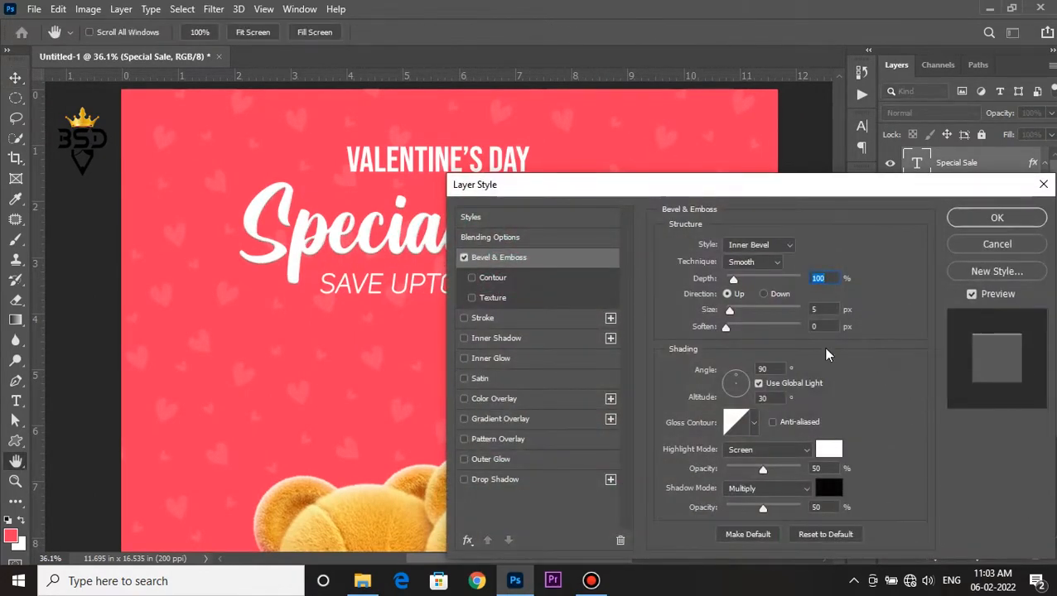
pyautogui.click(527, 484)
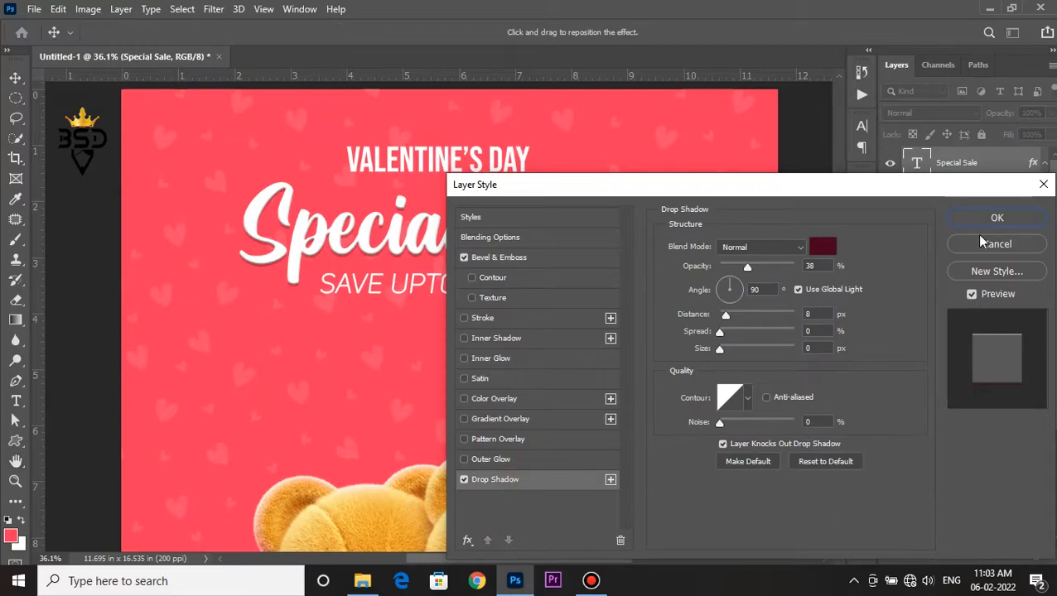
pyautogui.click(997, 218)
pyautogui.scroll(-9, 463, 261)
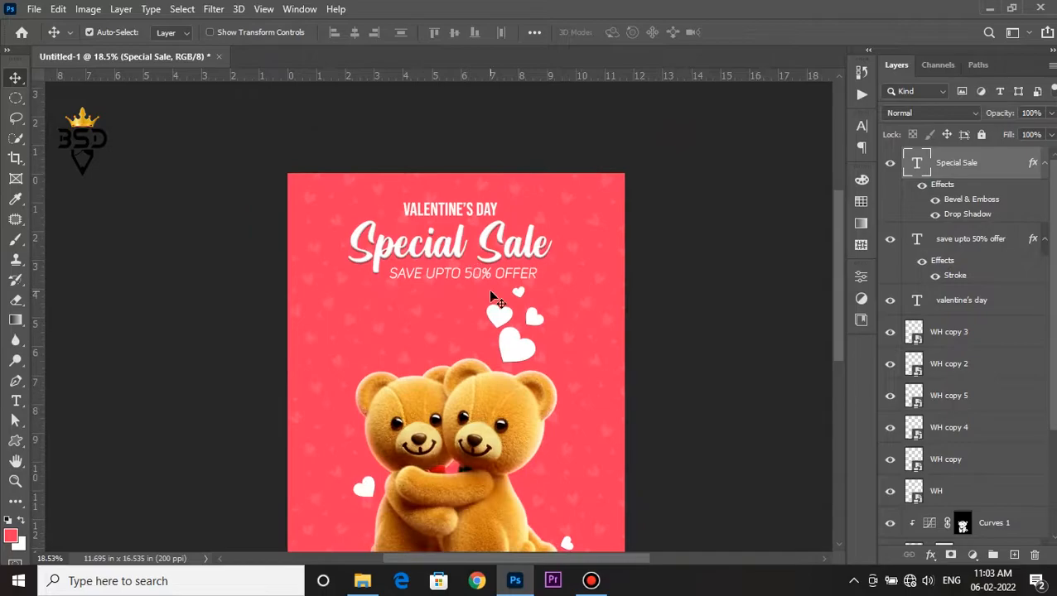
# Place the Corner image from the Valentines 22 folder in File Explorer into the poster.
pyautogui.scroll(1, 426, 334)
pyautogui.press('space')
pyautogui.moveTo(427, 336); pyautogui.dragTo(432, 298)
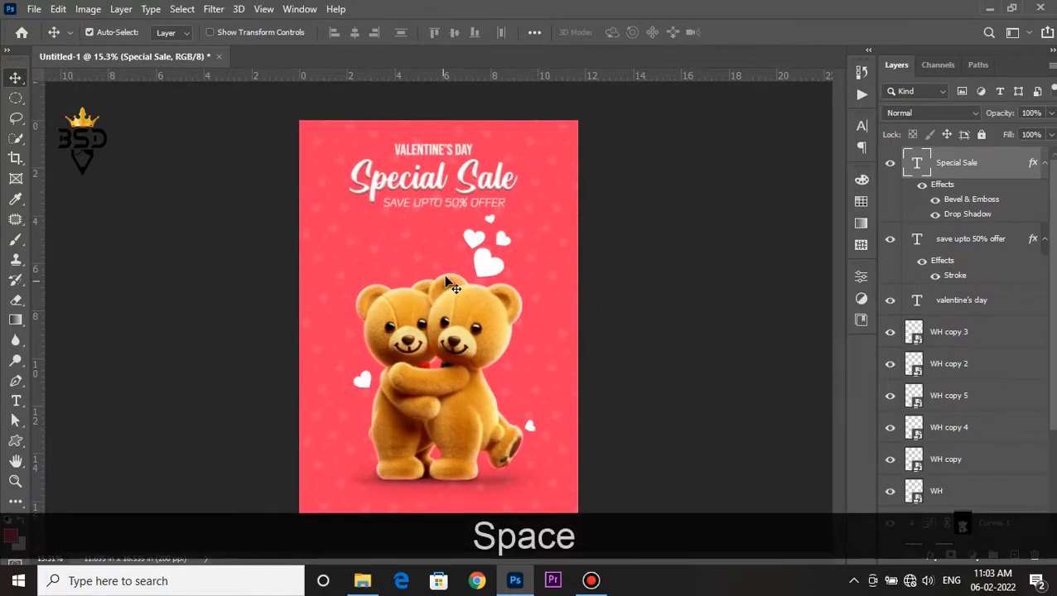
pyautogui.scroll(-2, 488, 248)
pyautogui.click(365, 579)
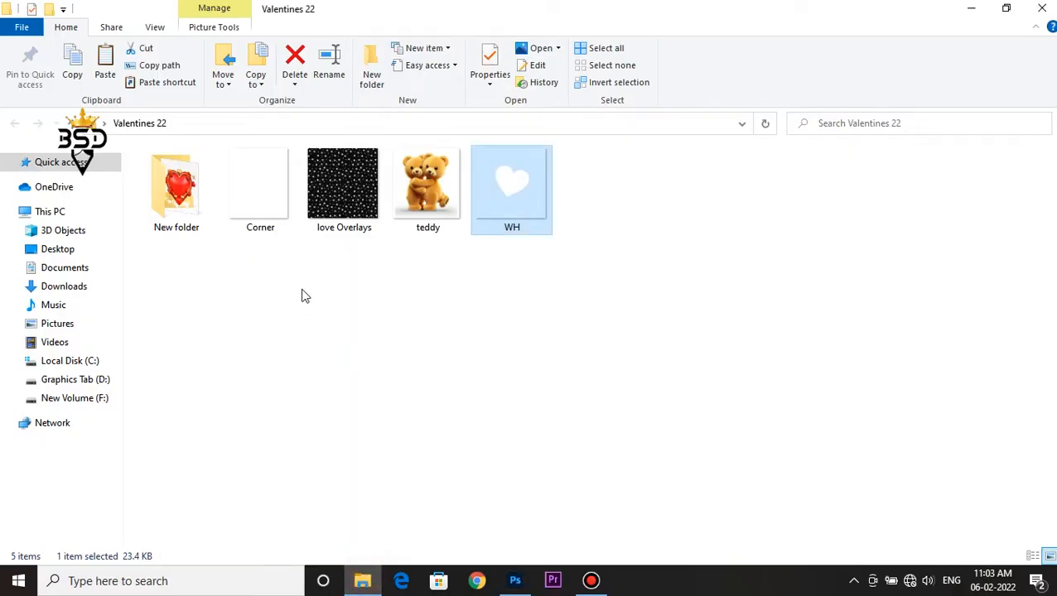
pyautogui.click(261, 212)
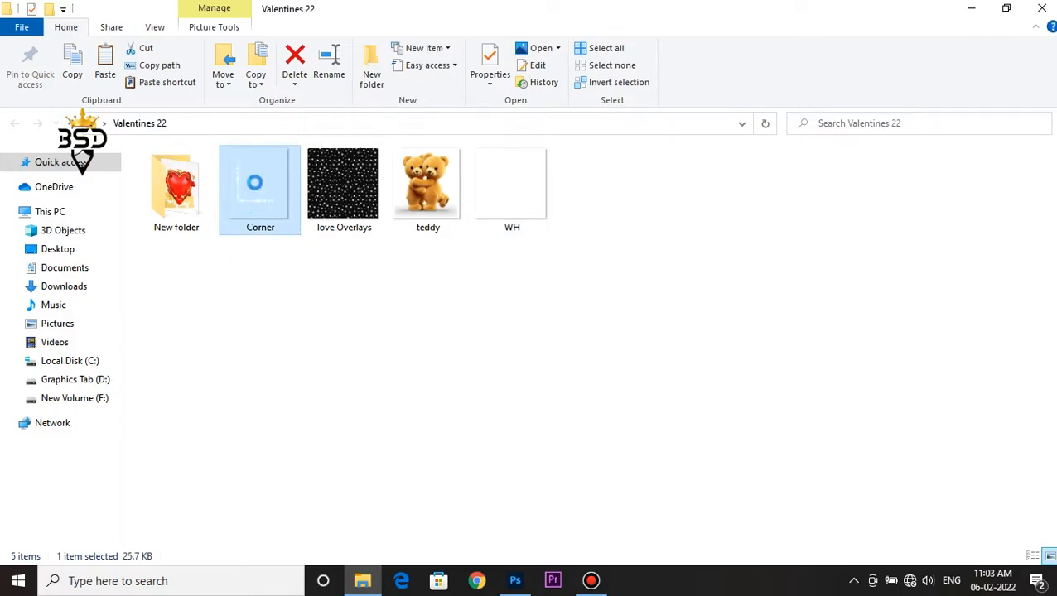
pyautogui.moveTo(267, 204); pyautogui.dragTo(359, 420)
pyautogui.scroll(3, 419, 399)
# Scale the Corner ornament to about 66.47% and move it into the poster's lower-left corner.
pyautogui.press('space')
pyautogui.moveTo(424, 398); pyautogui.dragTo(477, 250)
pyautogui.moveTo(484, 203); pyautogui.dragTo(388, 386)
pyautogui.moveTo(469, 248); pyautogui.dragTo(444, 278)
pyautogui.moveTo(410, 323); pyautogui.dragTo(386, 347)
# Nudge the Corner ornament left and down towards the poster's lower-left edges and commit the placement.
pyautogui.scroll(2, 385, 348)
pyautogui.press('Left')
pyautogui.press('Left')
pyautogui.press('Left')
pyautogui.press('Left')
pyautogui.press('Left')
pyautogui.press('Down')
pyautogui.press('Down')
pyautogui.press('Down')
pyautogui.press('Down')
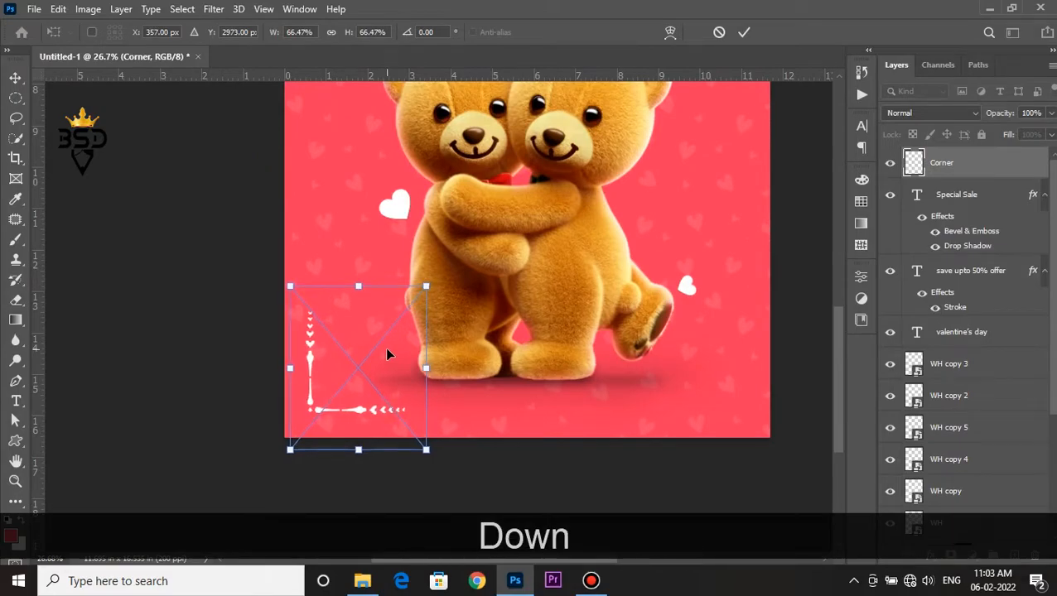
pyautogui.press('Return')
pyautogui.press('space')
pyautogui.moveTo(452, 262); pyautogui.dragTo(513, 137)
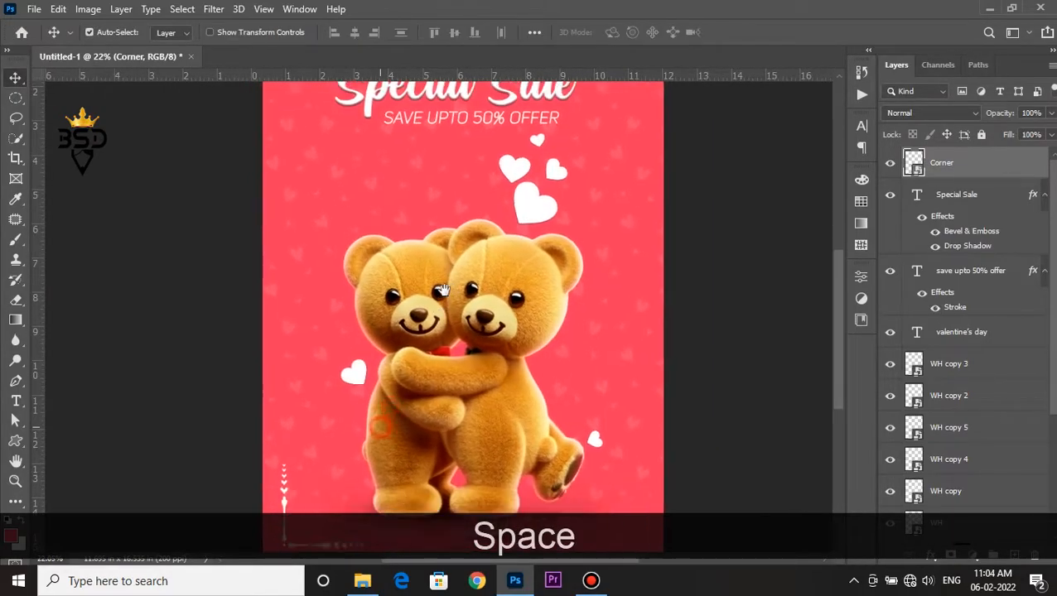
# Scale the Corner ornament in the poster's lower-left corner down to about 60.12% and commit it.
pyautogui.hotkey('ctrl', 't')
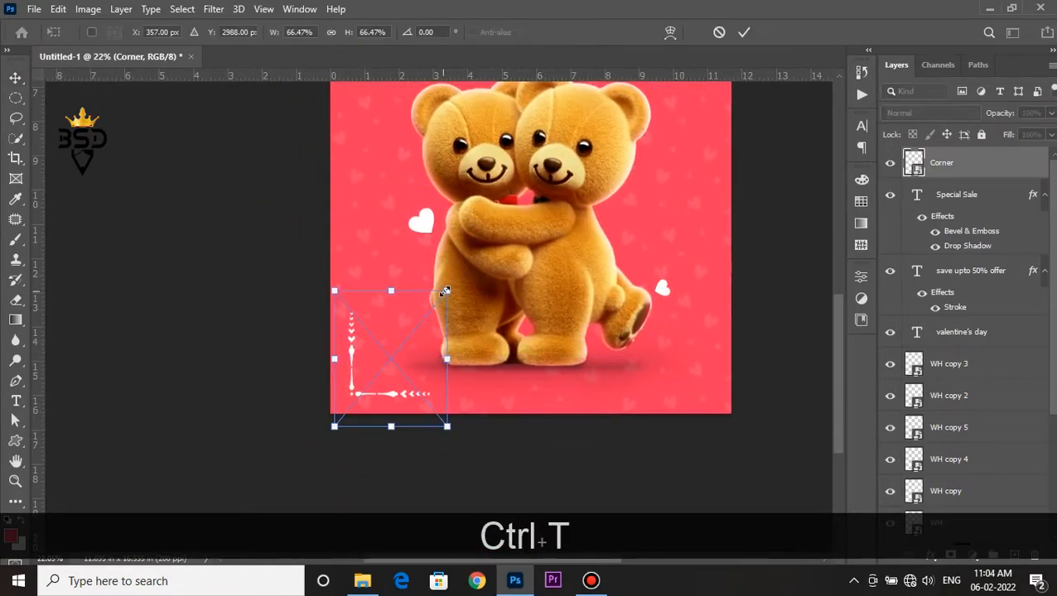
pyautogui.moveTo(445, 291); pyautogui.dragTo(441, 293)
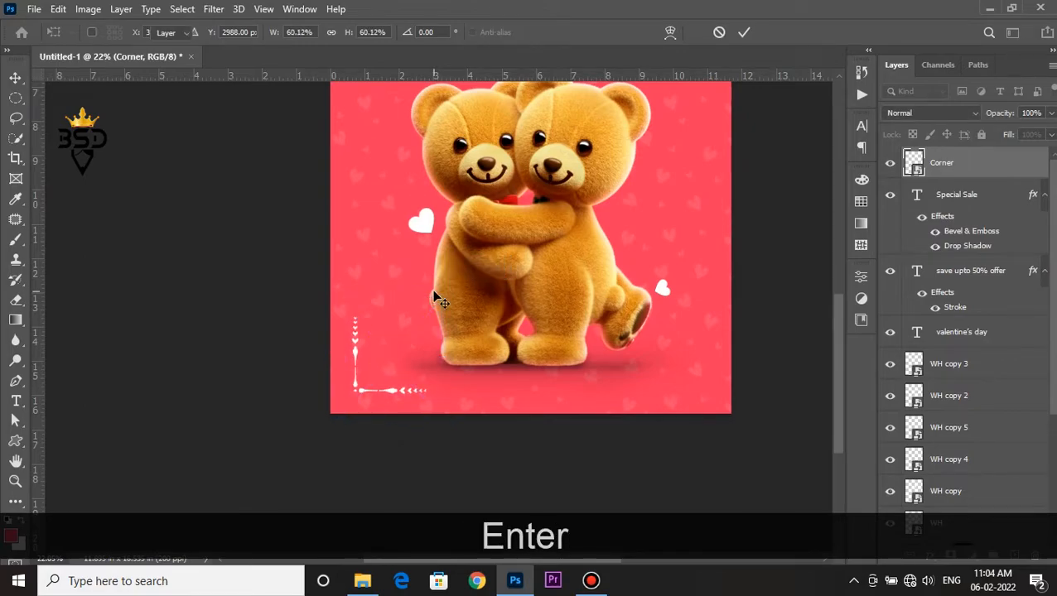
pyautogui.press('Return')
# Duplicate the Corner ornament, flip the copy horizontally and place it in the poster's lower-right corner.
pyautogui.scroll(2, 432, 289)
pyautogui.scroll(-3, 410, 328)
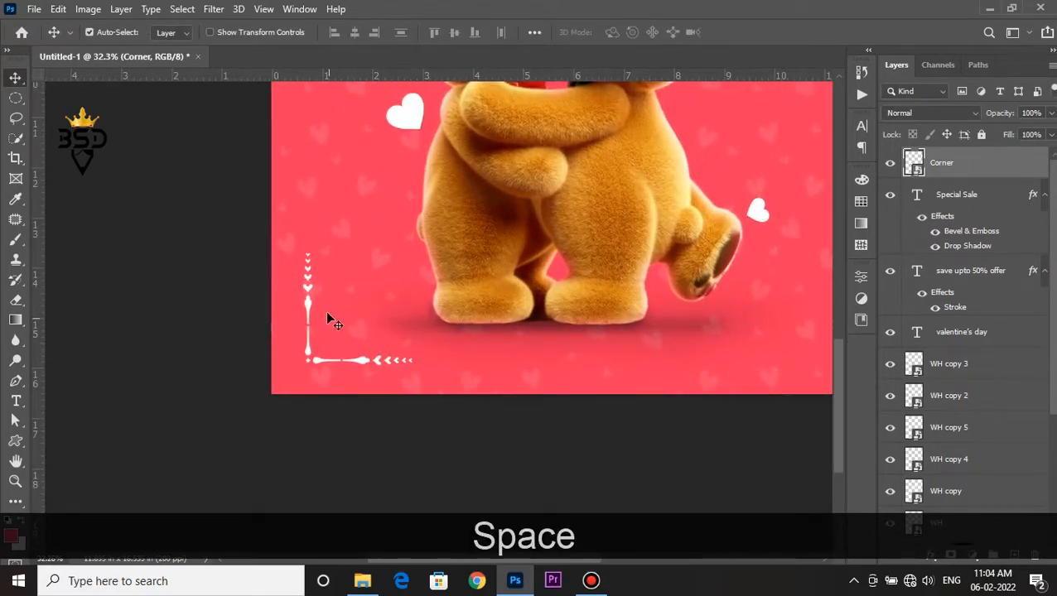
pyautogui.scroll(-1, 327, 319)
pyautogui.hotkey('ctrl', 'j')
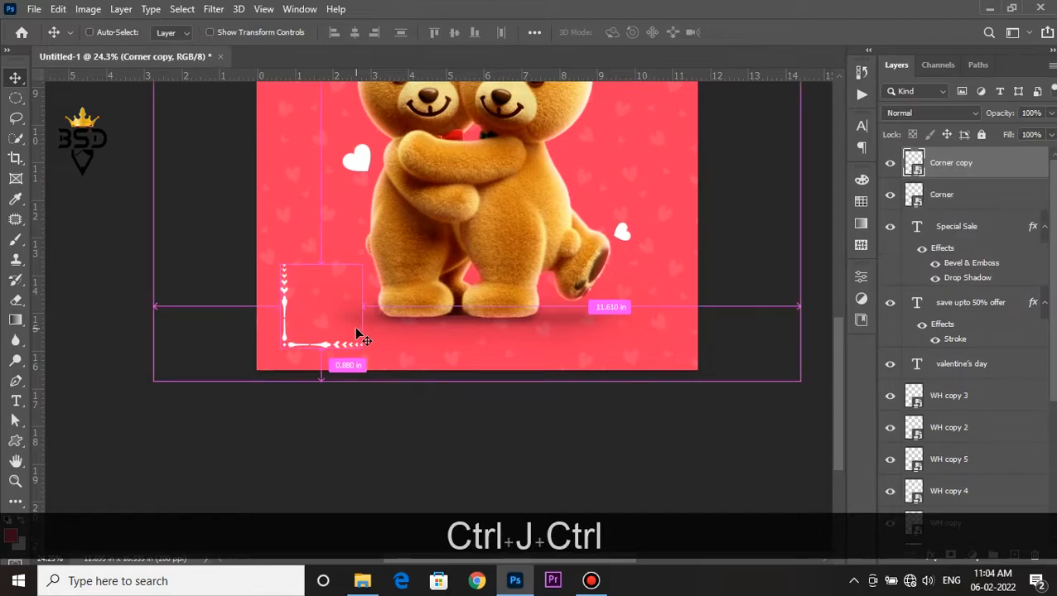
pyautogui.hotkey('ctrl', 't')
pyautogui.rightClick(309, 315)
pyautogui.click(348, 292)
pyautogui.moveTo(391, 304); pyautogui.dragTo(662, 305)
pyautogui.press('Return')
pyautogui.scroll(3, 665, 340)
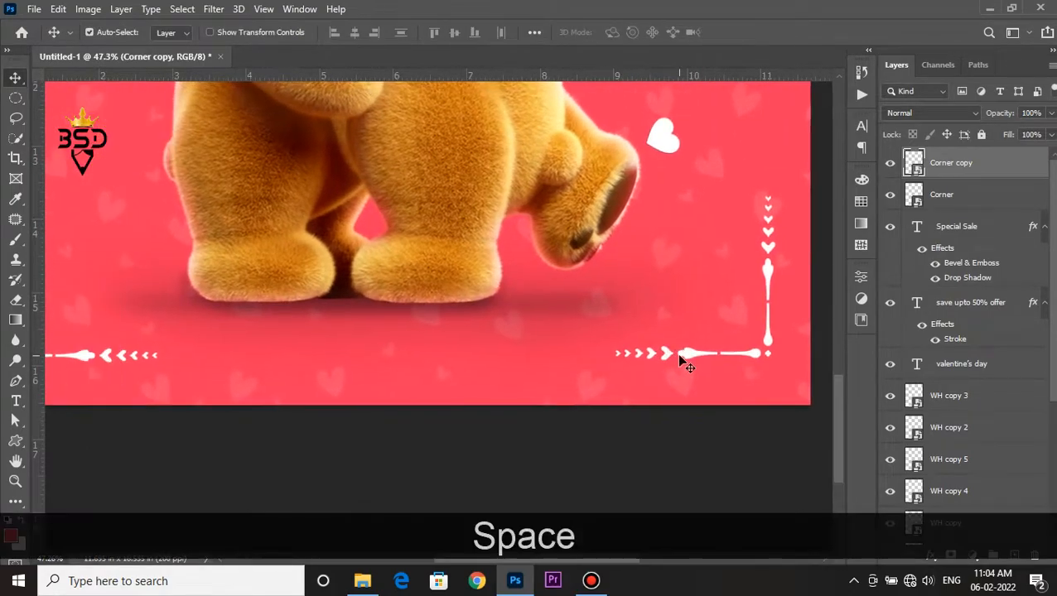
pyautogui.moveTo(684, 357); pyautogui.dragTo(679, 358)
pyautogui.scroll(-2, 679, 358)
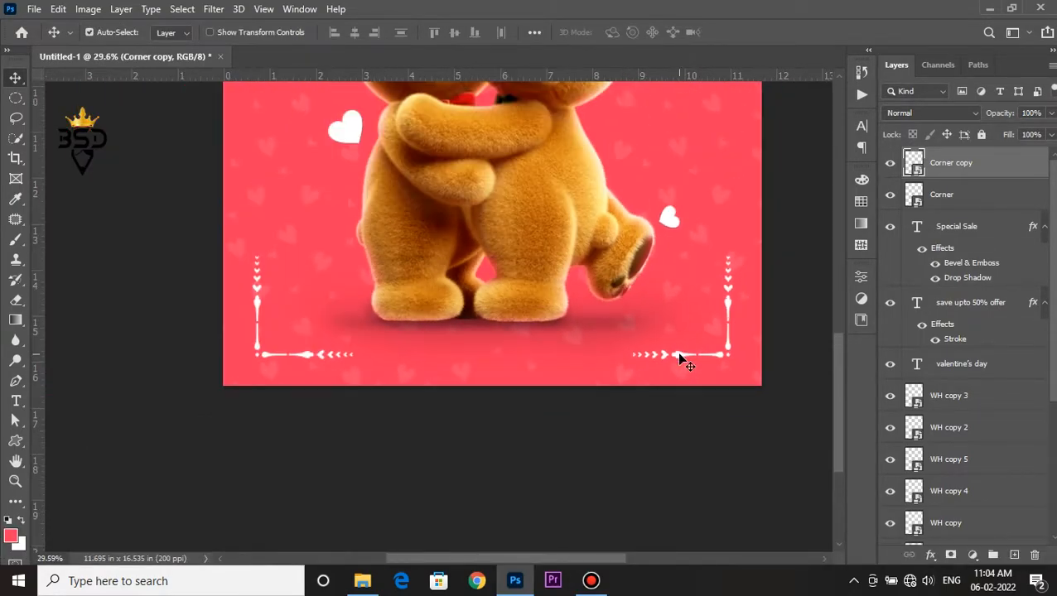
# Duplicate both lower corner ornaments, move the copies to the poster's upper corners and flip them vertically.
pyautogui.scroll(-3, 675, 351)
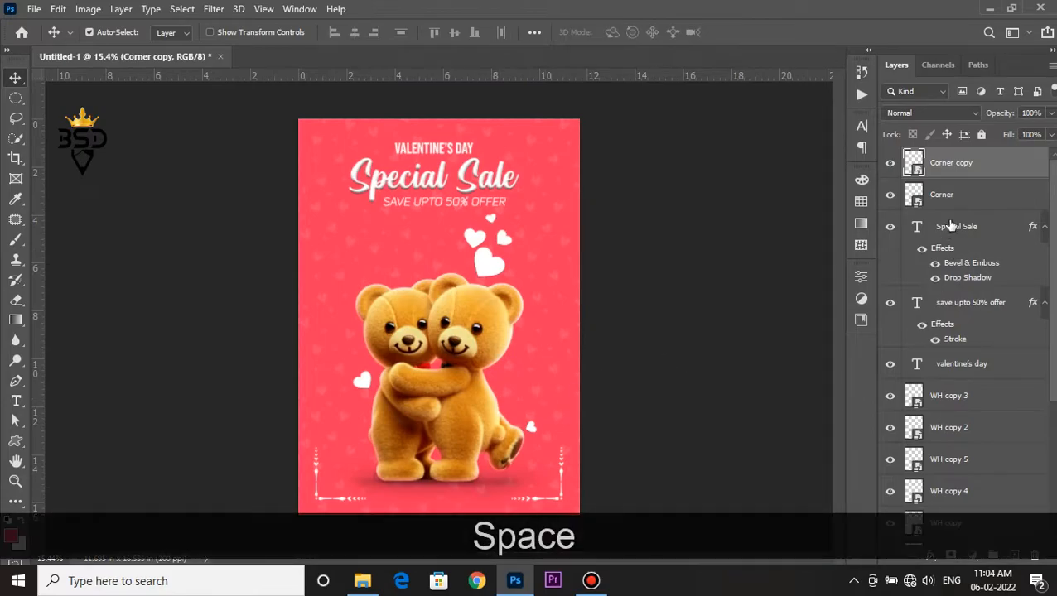
pyautogui.hotkey('ctrl', 'j')
pyautogui.hotkey('ctrl', 't')
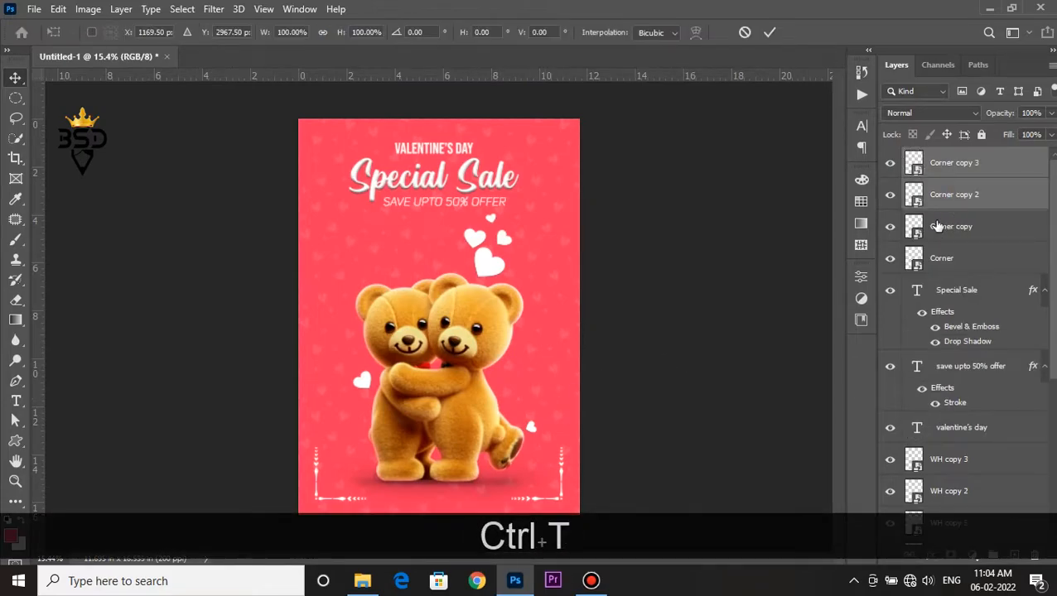
pyautogui.moveTo(544, 480); pyautogui.dragTo(549, 152)
pyautogui.rightClick(541, 173)
pyautogui.click(603, 452)
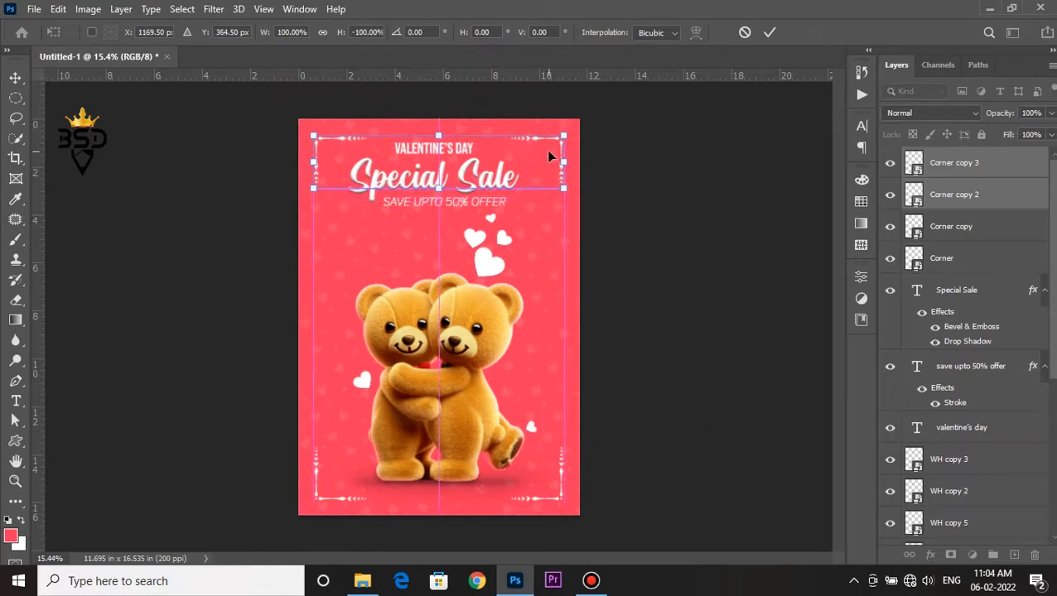
pyautogui.press('Return')
pyautogui.scroll(-1, 550, 157)
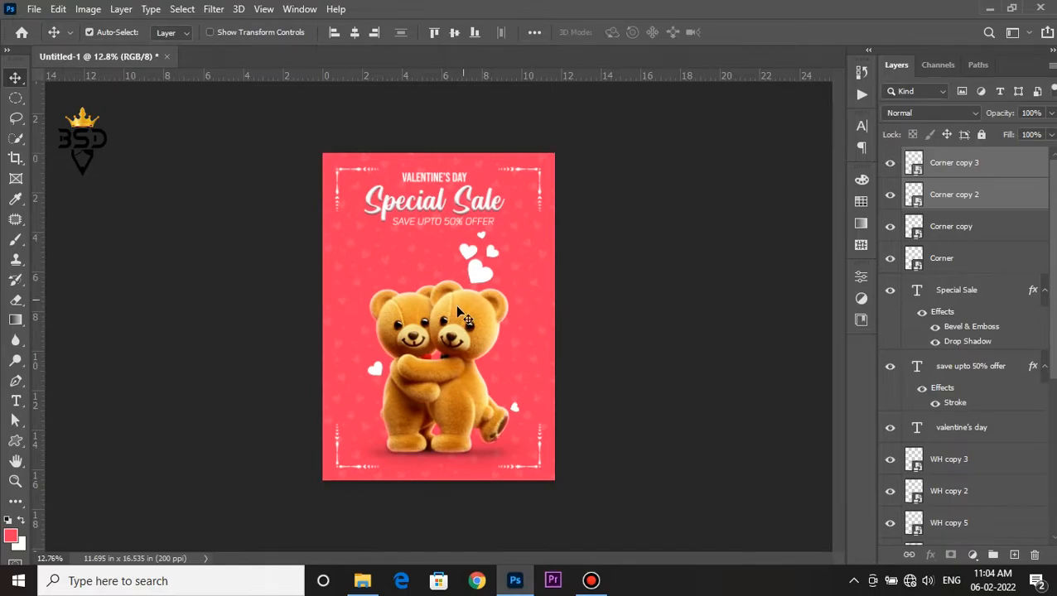
# Duplicate the VALENTINE'S DAY text about 14.5 in downwards, between the two lower corner ornaments.
pyautogui.scroll(2, 462, 315)
pyautogui.moveTo(464, 319); pyautogui.dragTo(497, 321)
pyautogui.scroll(-3, 468, 133)
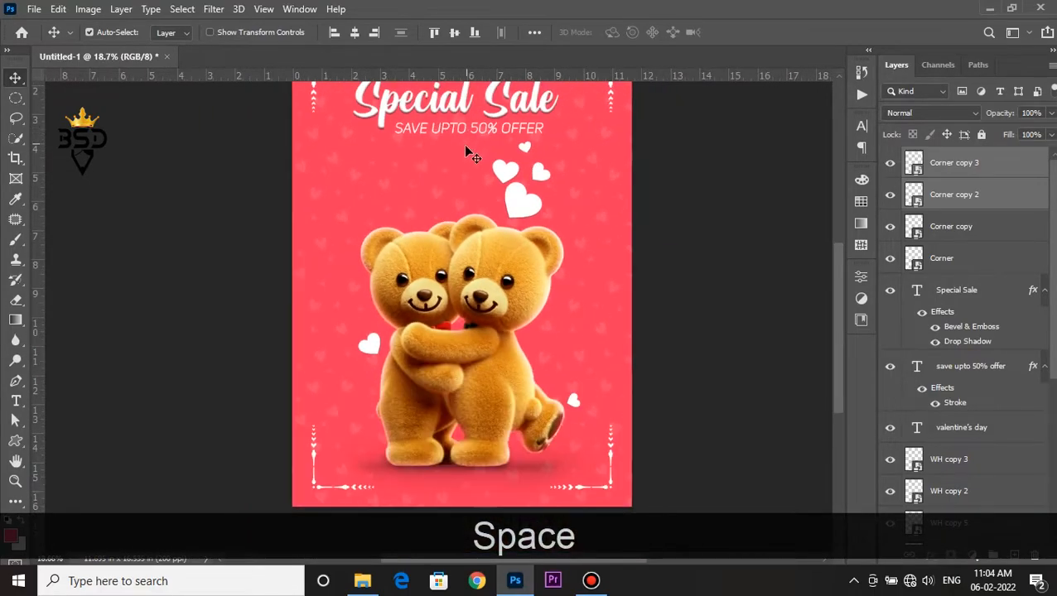
pyautogui.moveTo(424, 163); pyautogui.dragTo(447, 473)
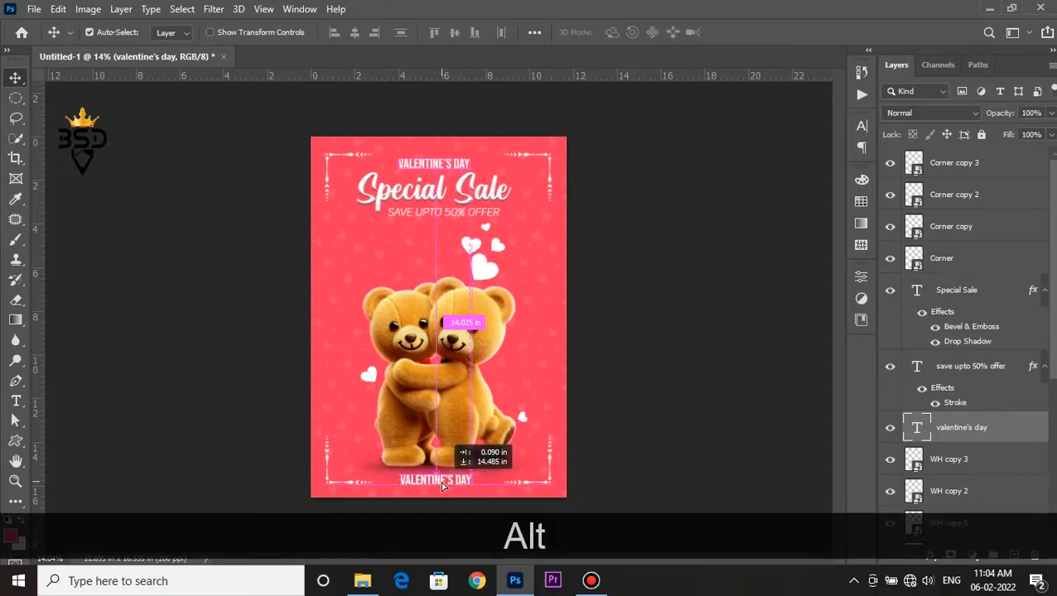
pyautogui.scroll(4, 439, 478)
pyautogui.moveTo(497, 352); pyautogui.dragTo(542, 216)
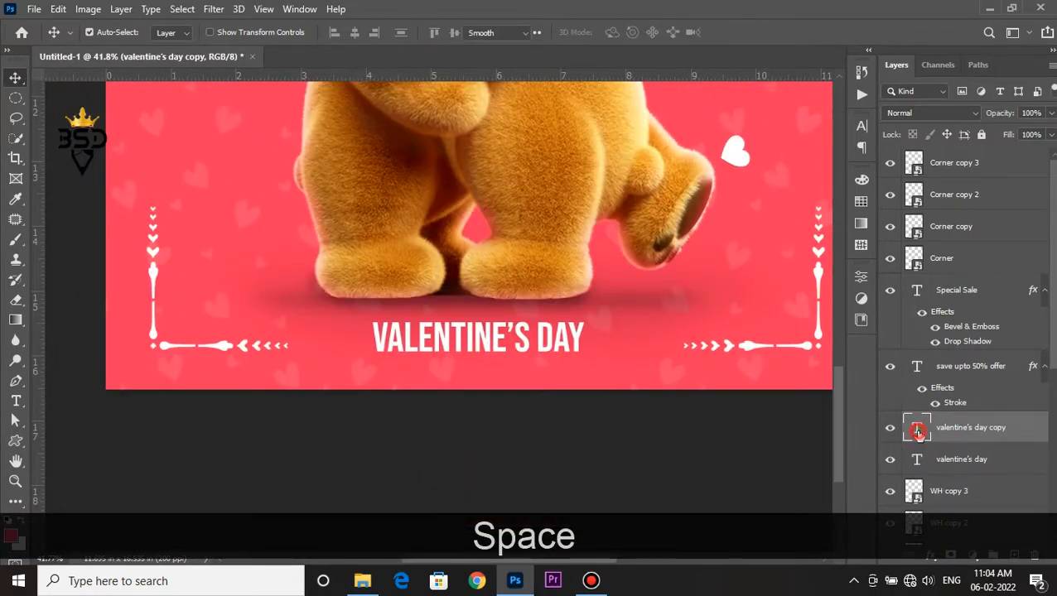
# Replace the duplicated text at the poster's bottom with "..... SHOP NOW ....." and commit it.
pyautogui.doubleClick(918, 431)
pyautogui.write('SHOP NOW .....')
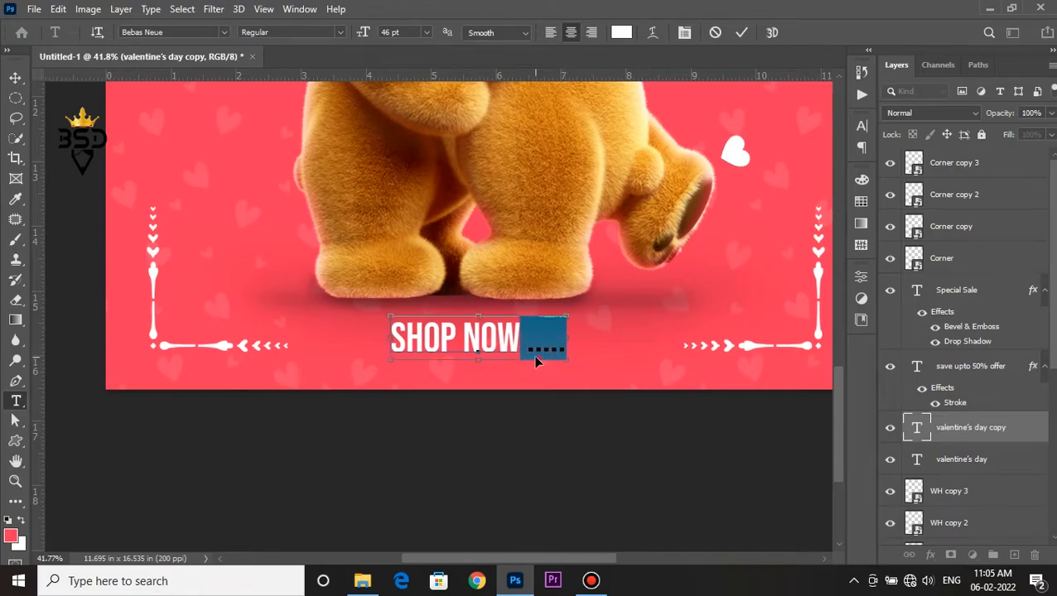
pyautogui.hotkey('ctrl', 'c')
pyautogui.hotkey('ctrl', 'v')
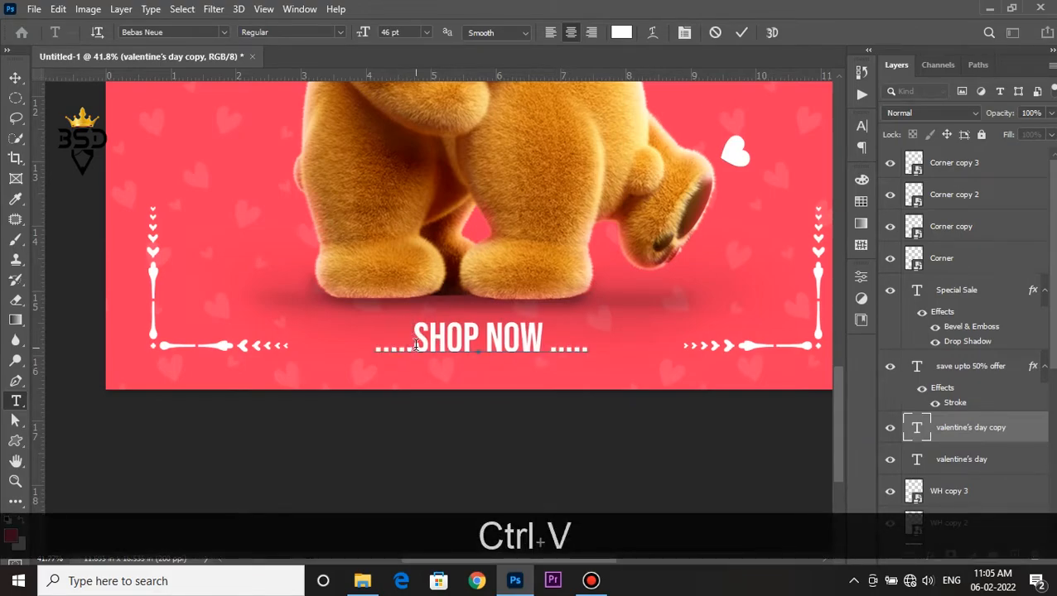
pyautogui.press('BackSpace')
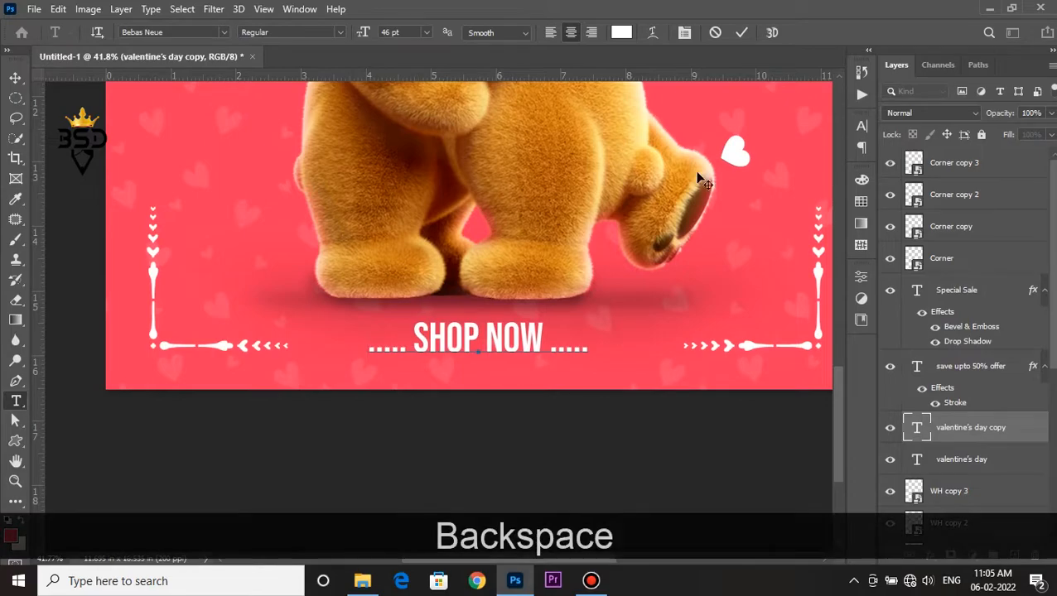
pyautogui.click(742, 32)
# Scale the "..... SHOP NOW ....." text down to about 81.09% around its center.
pyautogui.scroll(-1, 669, 203)
pyautogui.press('v')
pyautogui.hotkey('ctrl', 't')
pyautogui.moveTo(608, 273); pyautogui.dragTo(598, 273)
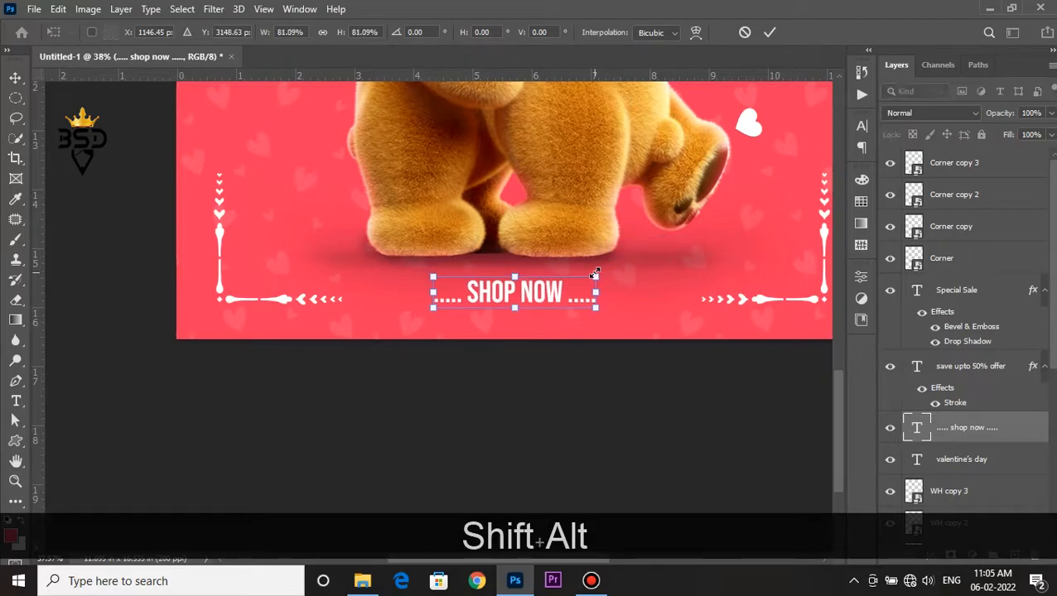
pyautogui.press('Return')
# Adjust the position of the SHOP NOW text between the lower corner ornaments, nudging it slightly up.
pyautogui.scroll(2, 535, 304)
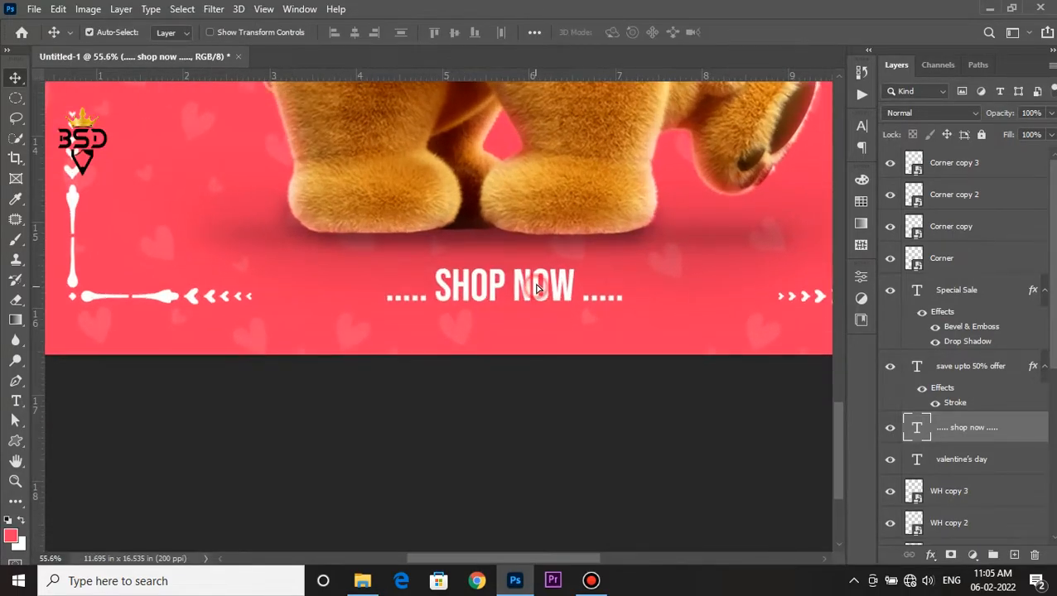
pyautogui.moveTo(536, 288); pyautogui.dragTo(537, 288)
pyautogui.hotkey('ctrl', '0')
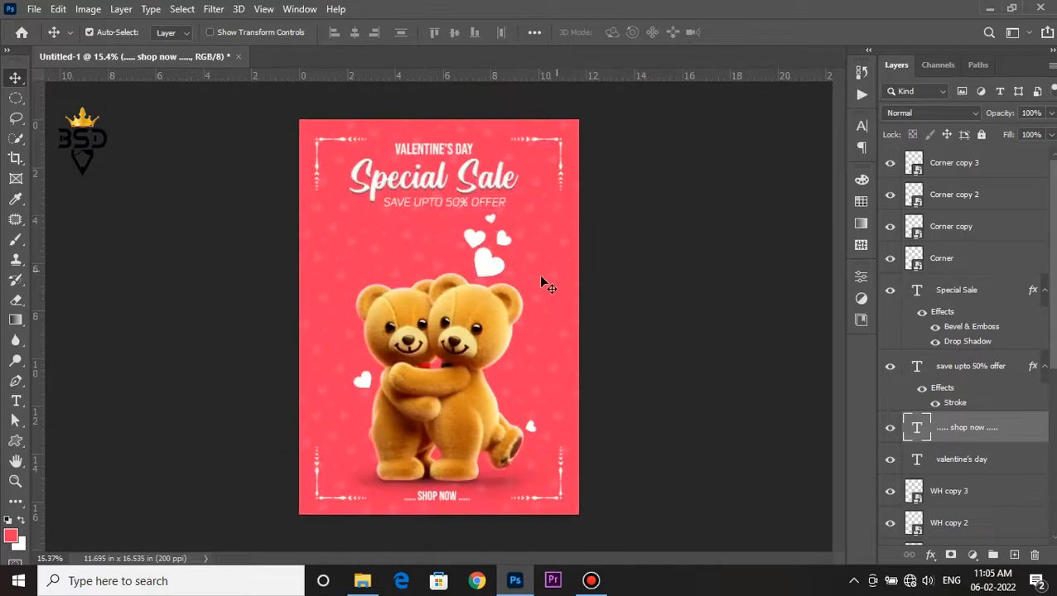
pyautogui.press('Up')
pyautogui.press('Up')
pyautogui.press('Up')
pyautogui.scroll(2, 438, 367)
pyautogui.press('space')
pyautogui.moveTo(443, 377); pyautogui.dragTo(472, 368)
pyautogui.scroll(-4, 473, 368)
# Center the Special Sale, SHOP NOW and VALENTINE'S DAY texts horizontally on a selection of Layer 0's outline, and deselect.
pyautogui.scroll(-5, 1044, 332)
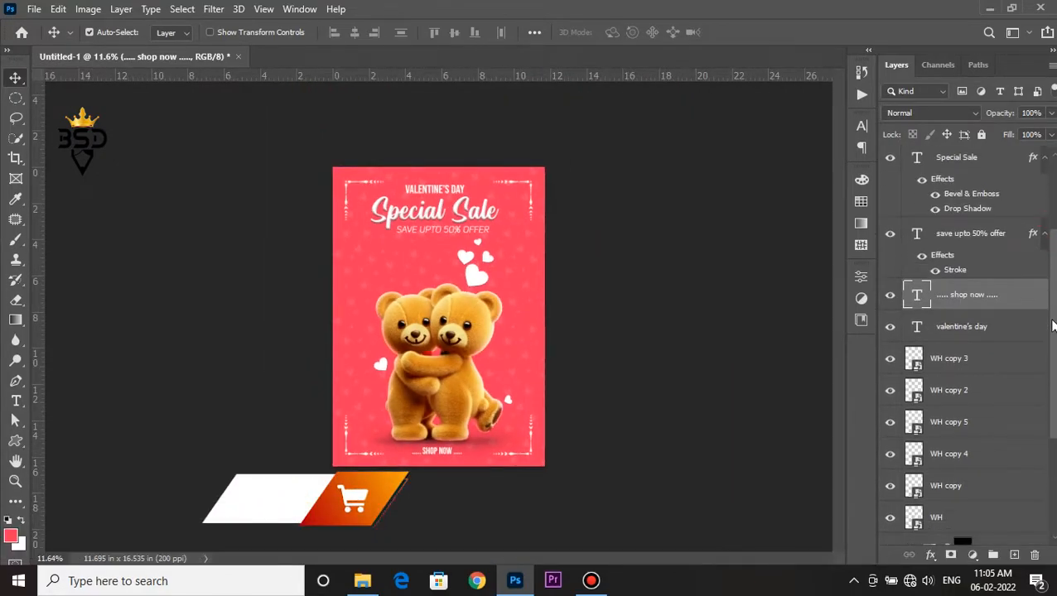
pyautogui.click(1032, 531)
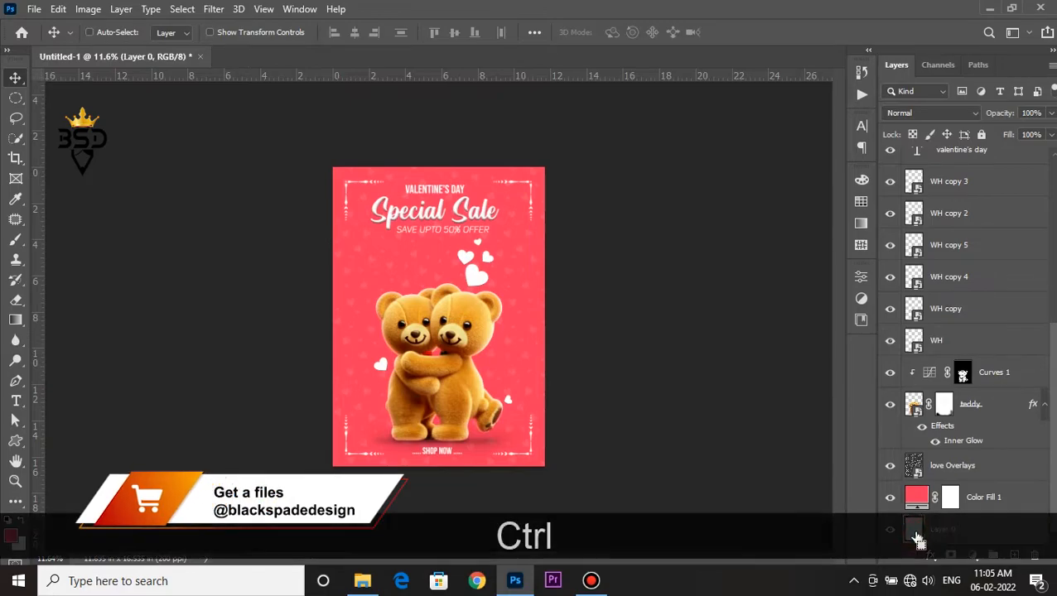
pyautogui.keyDown('ctrl'); pyautogui.click(434, 210); pyautogui.keyUp('ctrl')
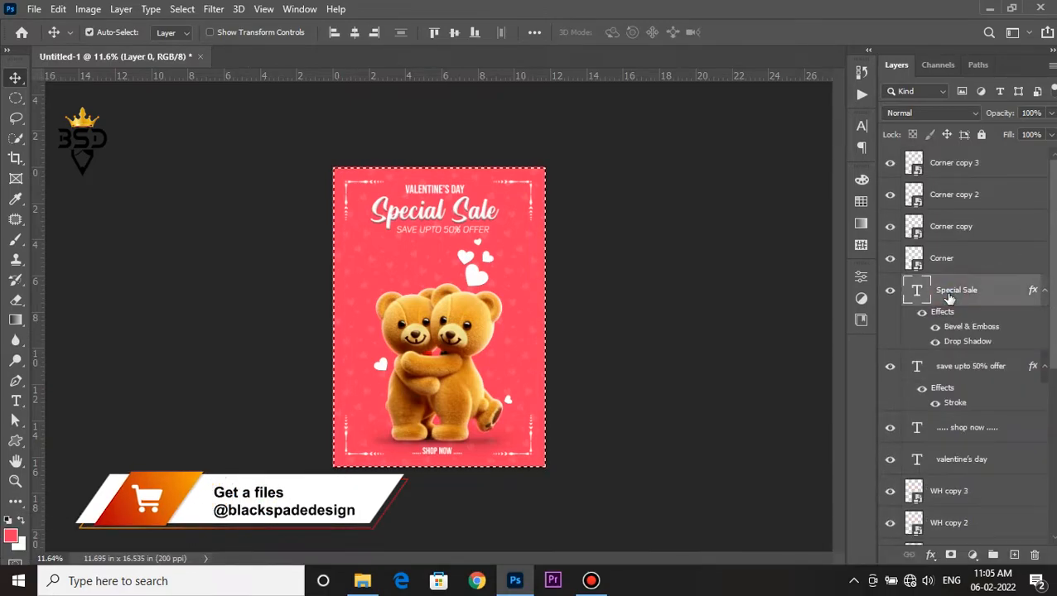
pyautogui.click(354, 33)
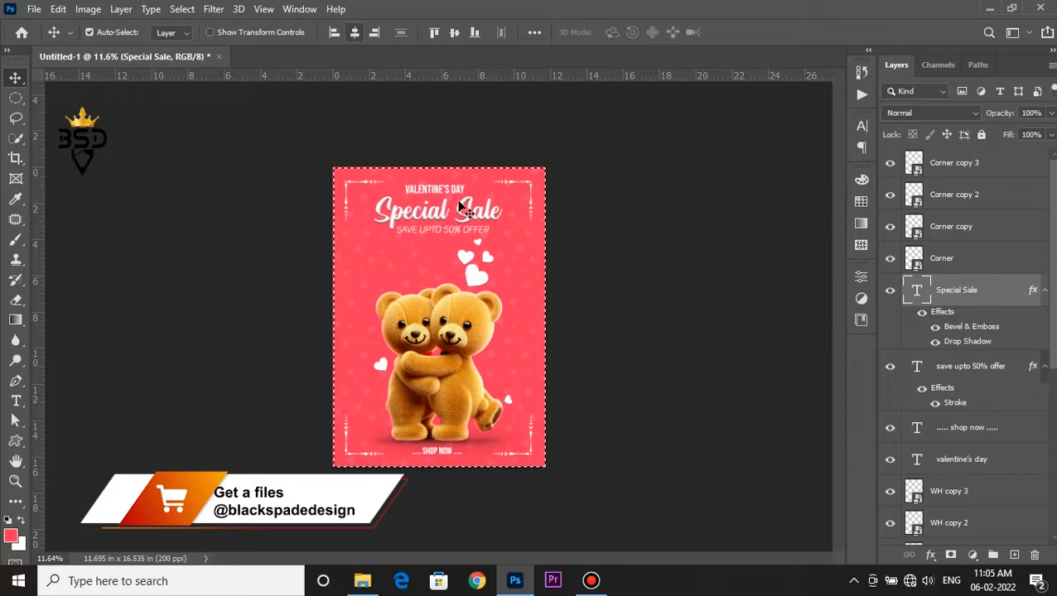
pyautogui.click(947, 429)
pyautogui.click(355, 33)
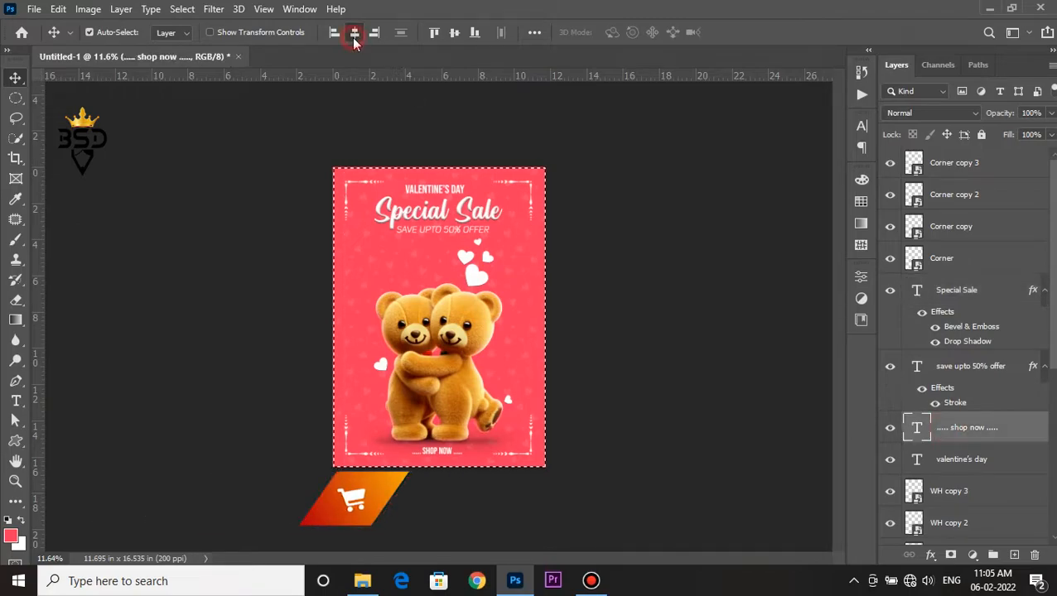
pyautogui.click(934, 464)
pyautogui.click(355, 34)
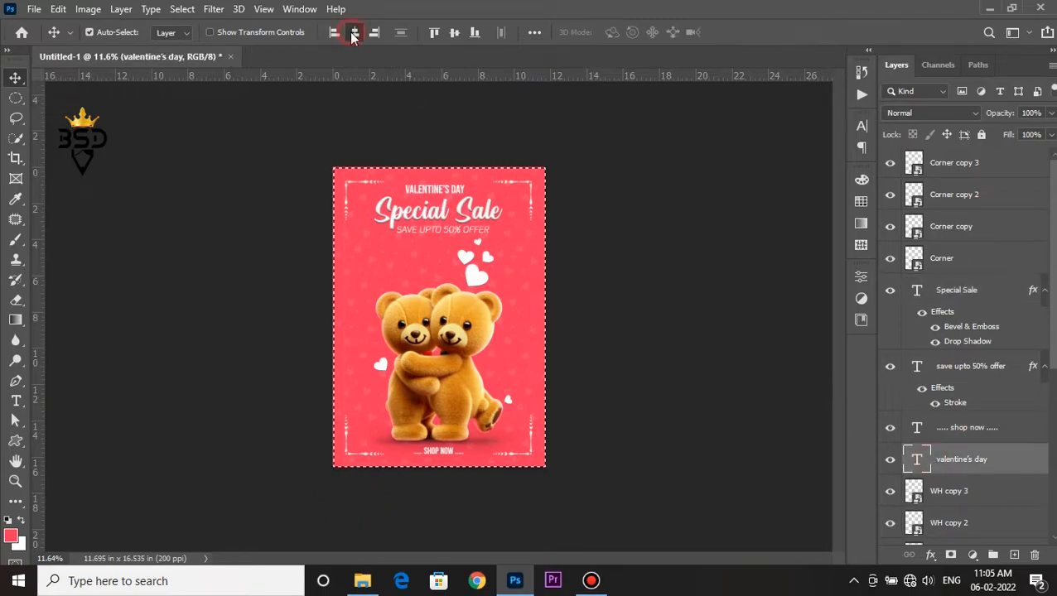
pyautogui.hotkey('ctrl', '+')
pyautogui.hotkey('ctrl', 'd')
# Nudge the SAVE UPTO 50% OFFER text slightly right and down below the Special Sale heading.
pyautogui.scroll(2, 460, 218)
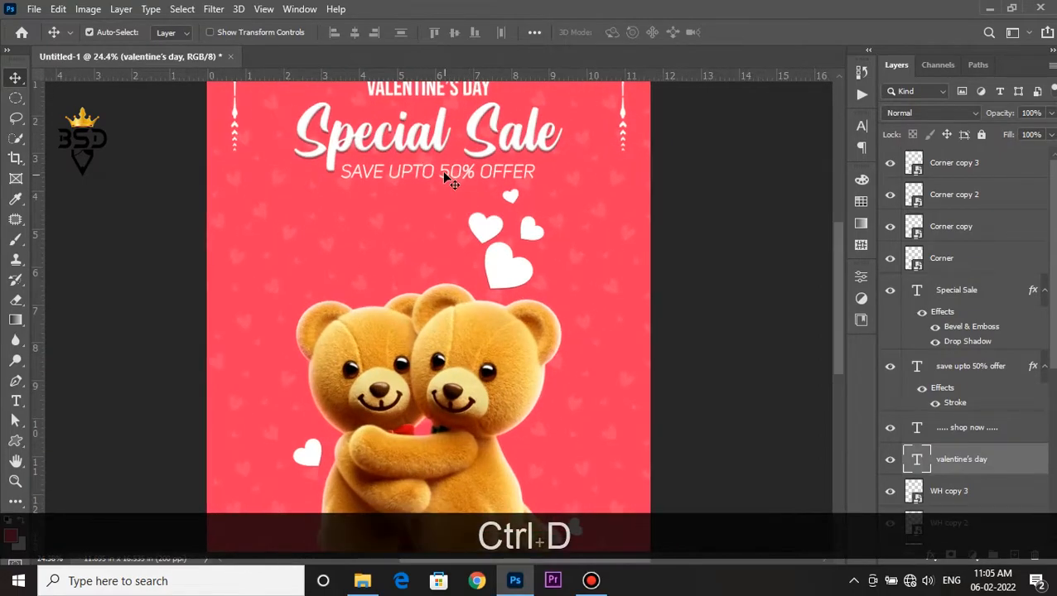
pyautogui.rightClick(448, 179)
pyautogui.click(464, 180)
pyautogui.press('Right')
pyautogui.press('Right')
pyautogui.press('Right')
pyautogui.press('Right')
pyautogui.press('Right')
pyautogui.press('Right')
pyautogui.press('Right')
pyautogui.press('Down')
pyautogui.press('Down')
pyautogui.press('Down')
pyautogui.press('Right')
pyautogui.press('Right')
pyautogui.scroll(-2, 468, 184)
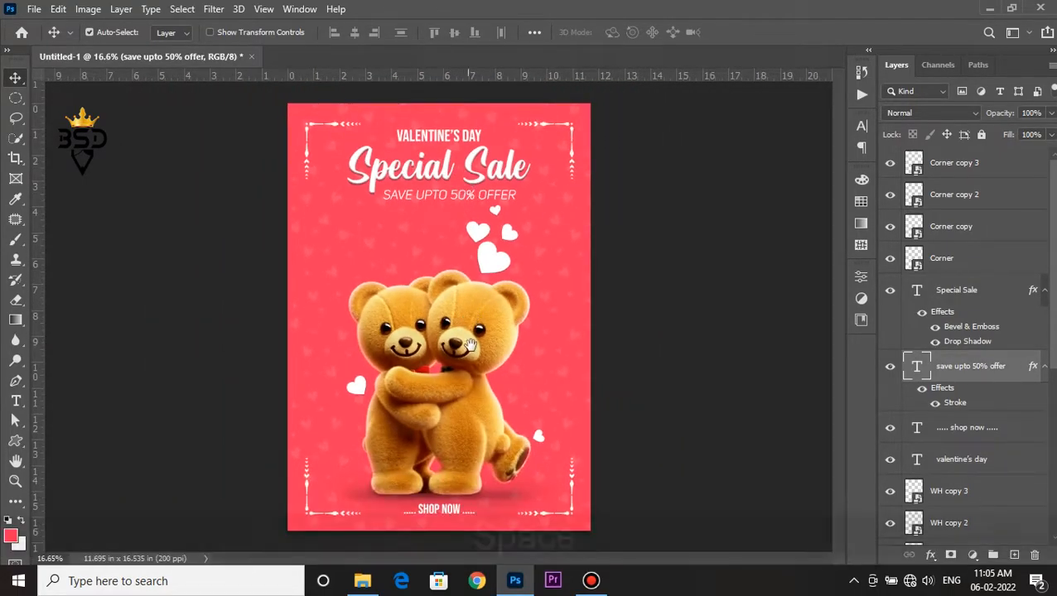
# Scale the teddy layer together with its Curves 1 adjustment up to about 103.16% and commit it.
pyautogui.press('space')
pyautogui.scroll(1, 468, 333)
pyautogui.rightClick(467, 301)
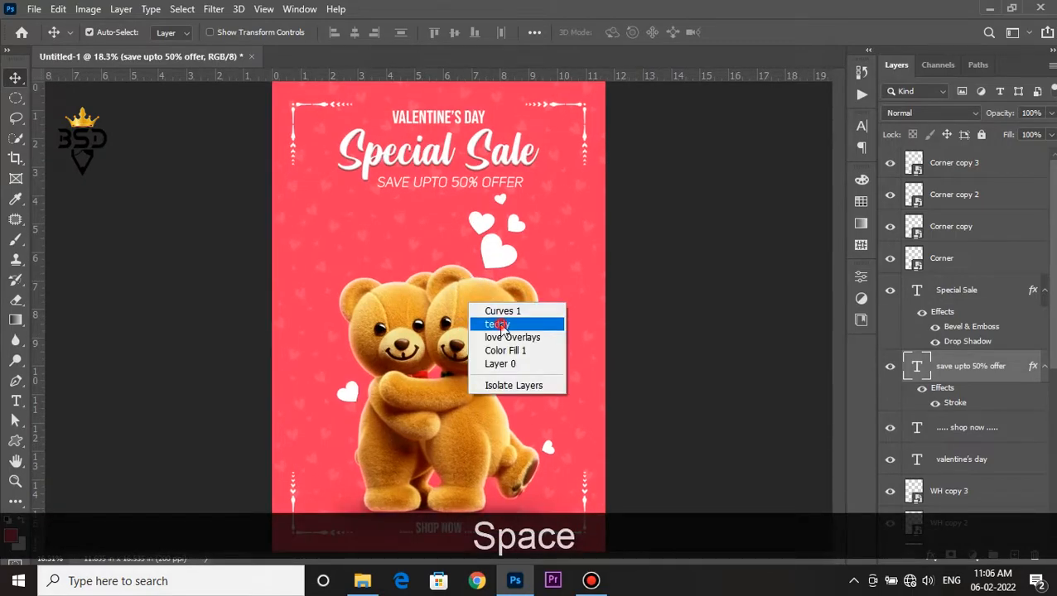
pyautogui.click(497, 324)
pyautogui.scroll(-2, 1053, 354)
pyautogui.keyDown('ctrl'); pyautogui.click(1007, 406); pyautogui.keyUp('ctrl')
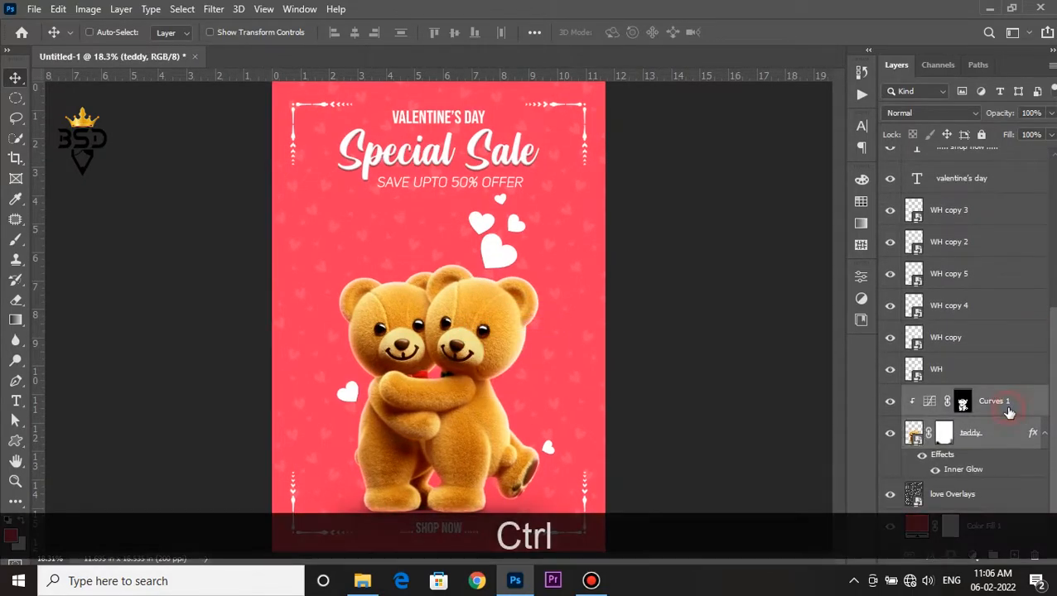
pyautogui.hotkey('ctrl', 't')
pyautogui.moveTo(572, 248); pyautogui.dragTo(579, 246)
pyautogui.moveTo(309, 249); pyautogui.dragTo(301, 241)
pyautogui.scroll(4, 304, 241)
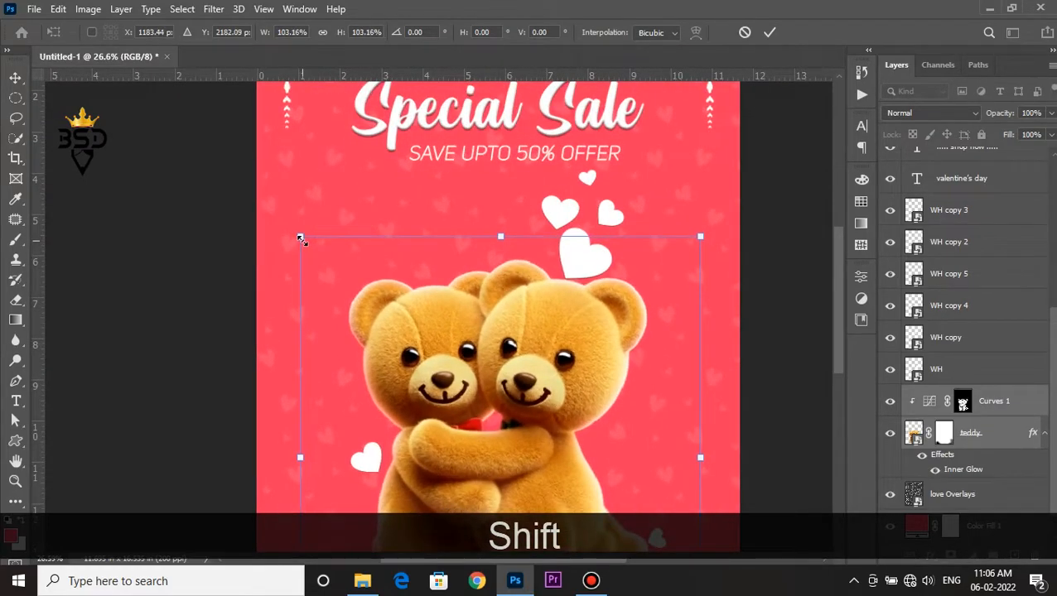
pyautogui.press('Return')
# Nudge the teddies and their Curves 1 adjustment down slightly towards the SHOP NOW text.
pyautogui.scroll(-3, 441, 284)
pyautogui.scroll(2, 455, 393)
pyautogui.moveTo(456, 393); pyautogui.dragTo(486, 302)
pyautogui.press('Down')
pyautogui.press('Down')
pyautogui.press('Down')
pyautogui.press('Down')
pyautogui.press('Down')
pyautogui.press('Down')
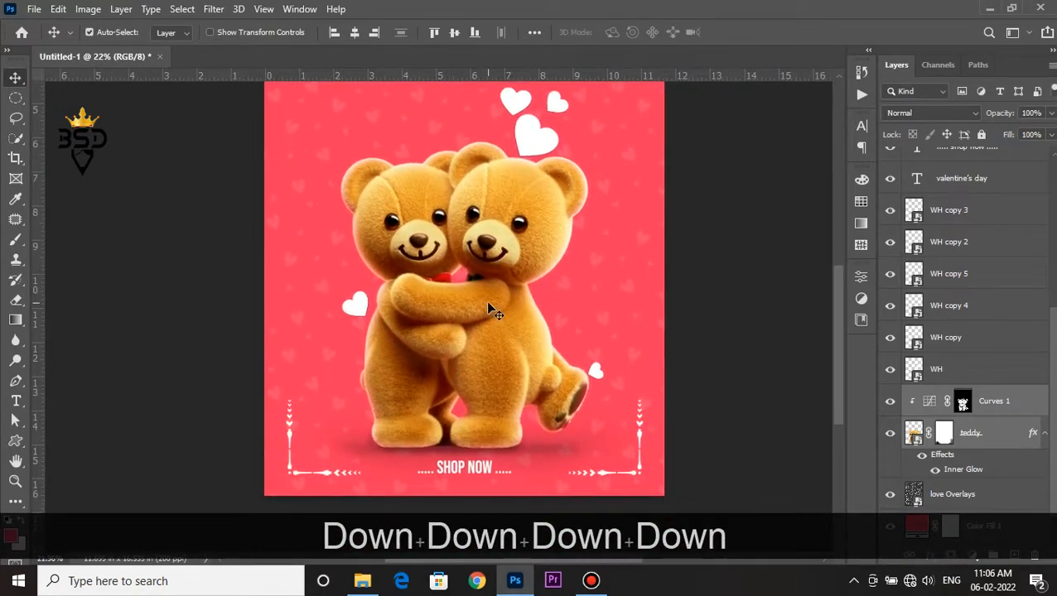
pyautogui.press('Down')
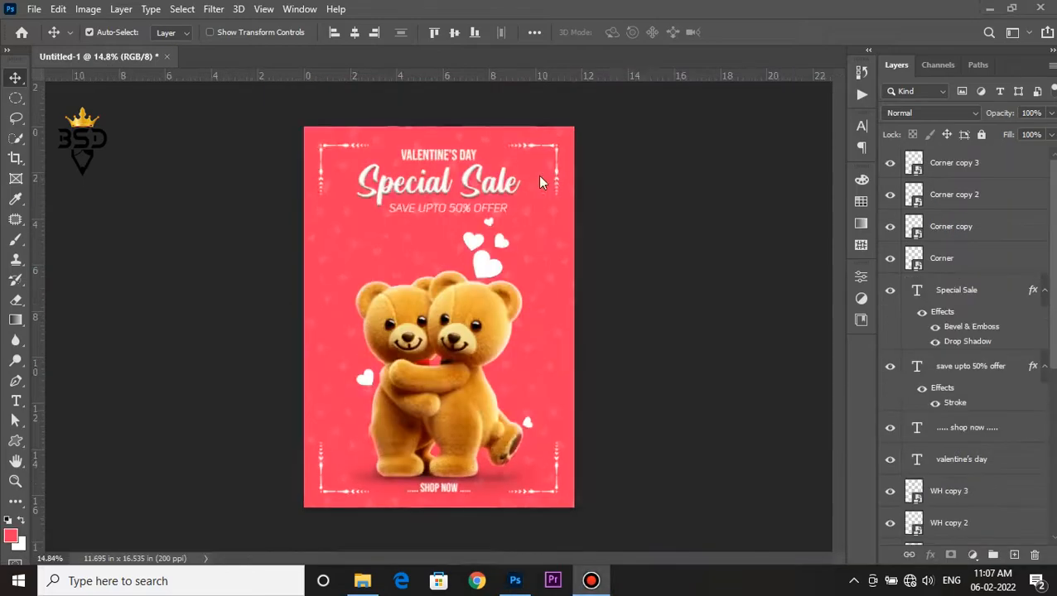
# Duplicate the small WH copy 3 heart and place the copy above the "p" of the Special Sale heading.
pyautogui.scroll(5, 540, 177)
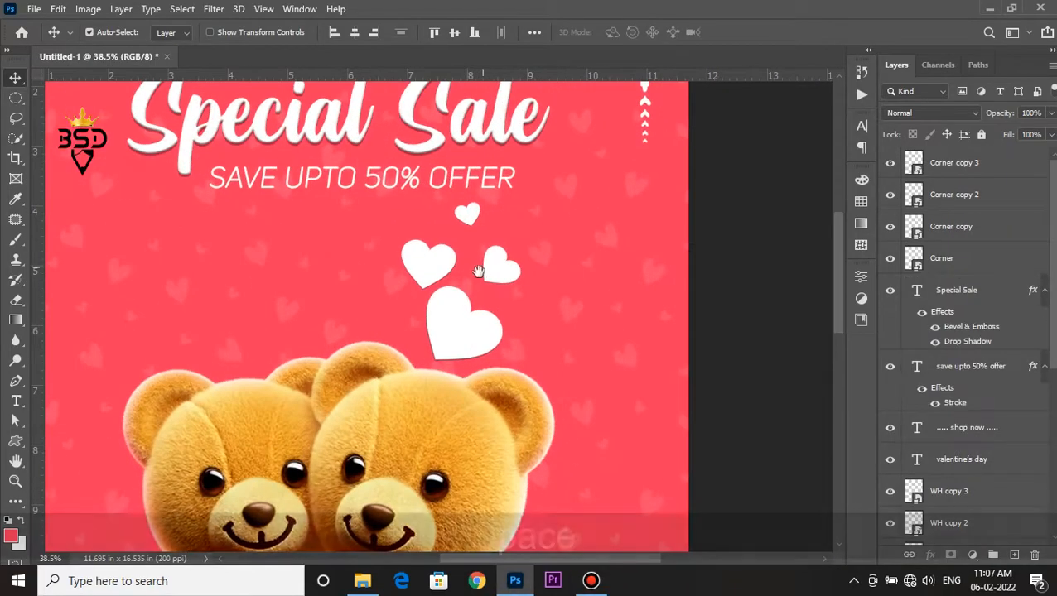
pyautogui.moveTo(460, 270); pyautogui.dragTo(556, 370)
pyautogui.scroll(2, 557, 369)
pyautogui.rightClick(578, 303)
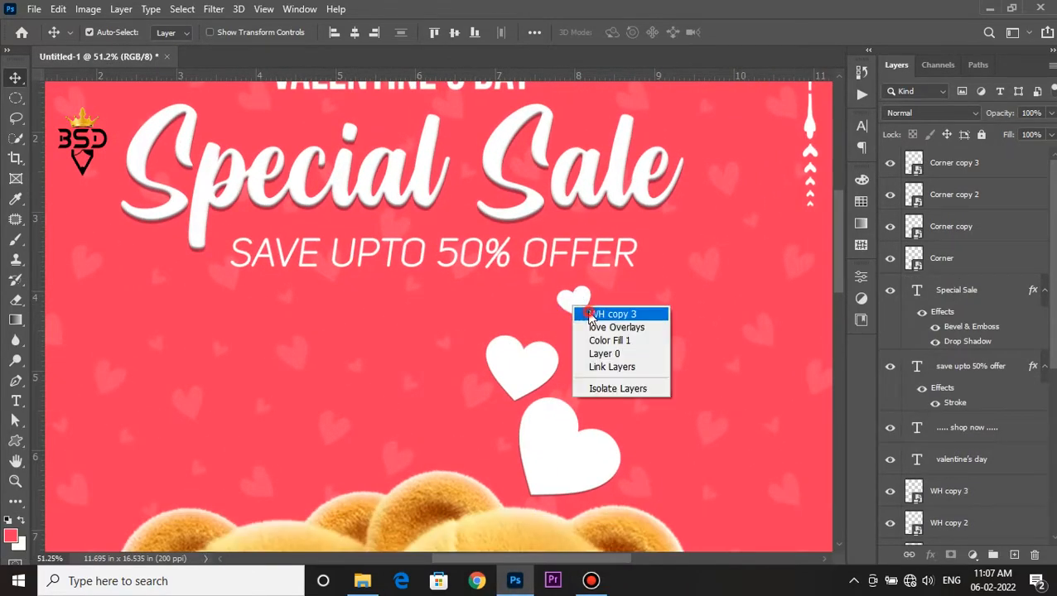
pyautogui.click(584, 309)
pyautogui.moveTo(582, 306); pyautogui.dragTo(256, 124)
pyautogui.scroll(2, 256, 125)
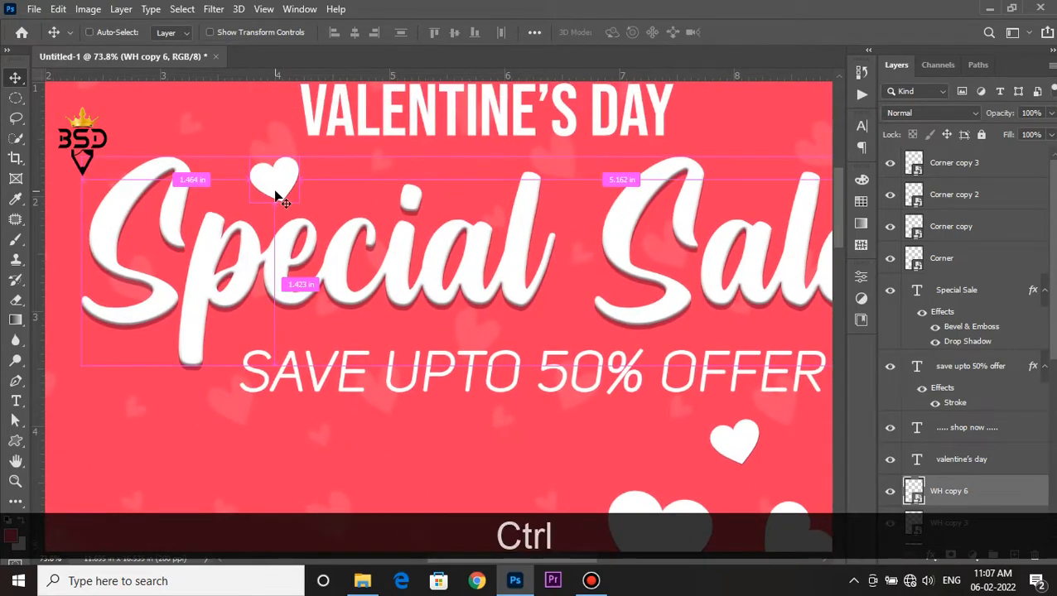
# Shrink the heart above the "p" of the Special Sale heading to about 10.75% scale and nudge it down slightly.
pyautogui.hotkey('ctrl', 't')
pyautogui.moveTo(310, 178); pyautogui.dragTo(291, 177)
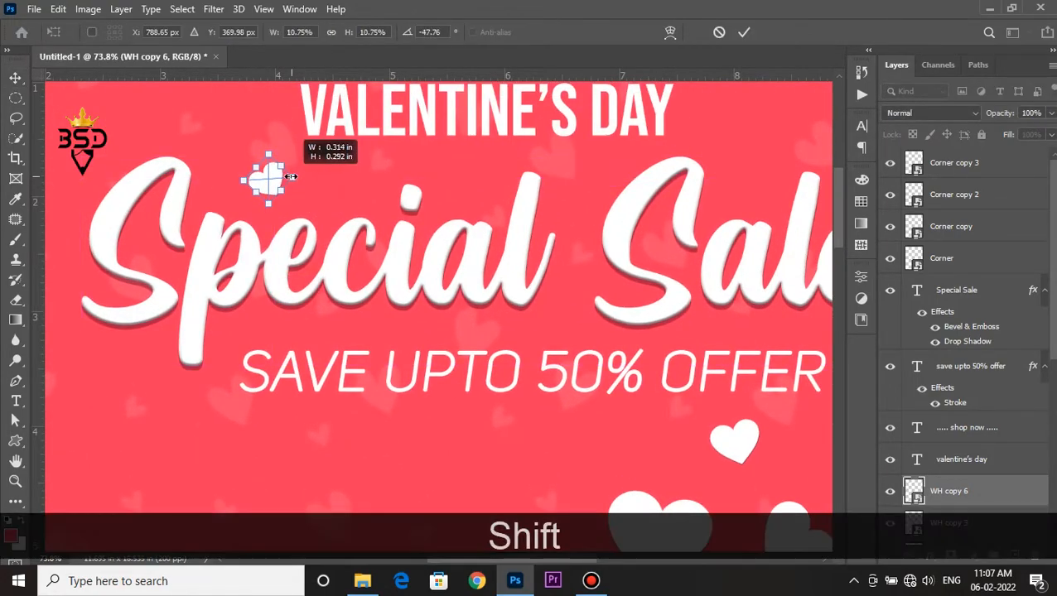
pyautogui.press('Return')
pyautogui.press('Down')
pyautogui.scroll(-4, 277, 203)
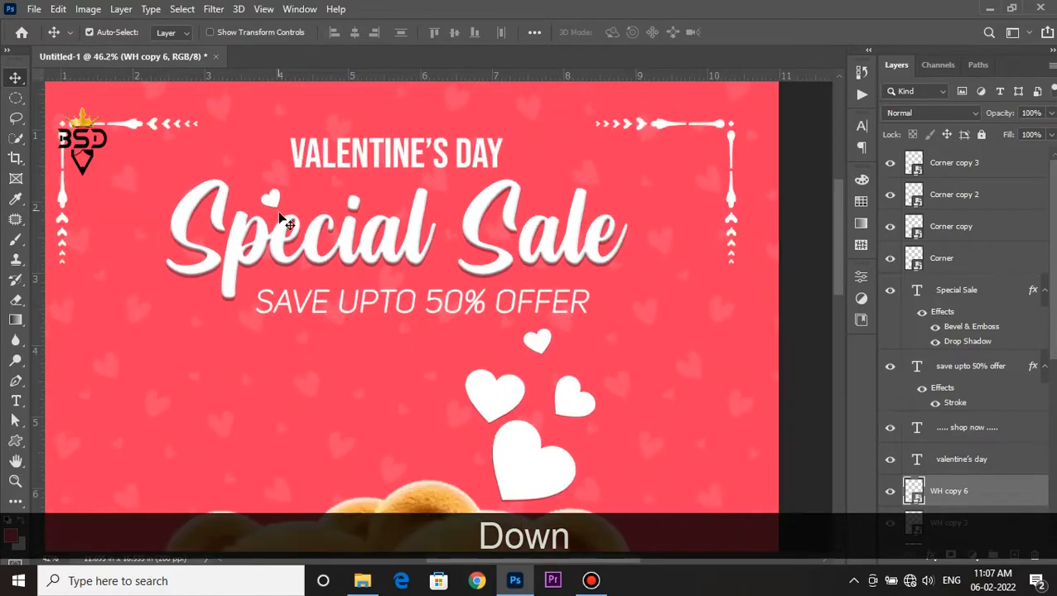
# Duplicate the small heart below the offer text, place the copy beside the final "e" of Special Sale and rotate it to about 27°.
pyautogui.keyDown('alt'); pyautogui.click(273, 201); pyautogui.keyUp('alt')
pyautogui.hotkey('ctrl', 'z')
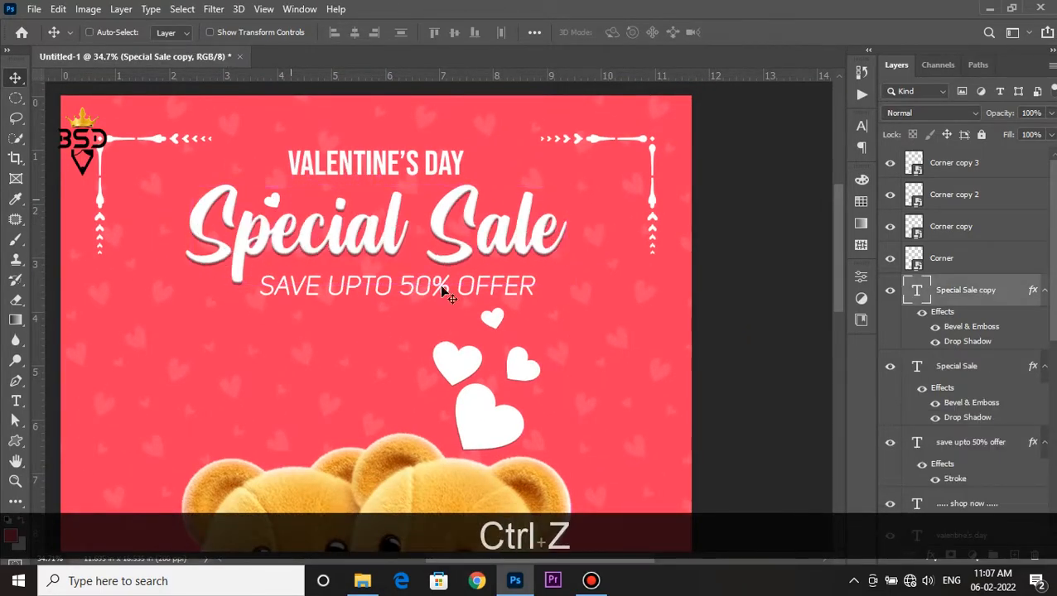
pyautogui.moveTo(493, 318); pyautogui.dragTo(589, 282)
pyautogui.hotkey('ctrl', 't')
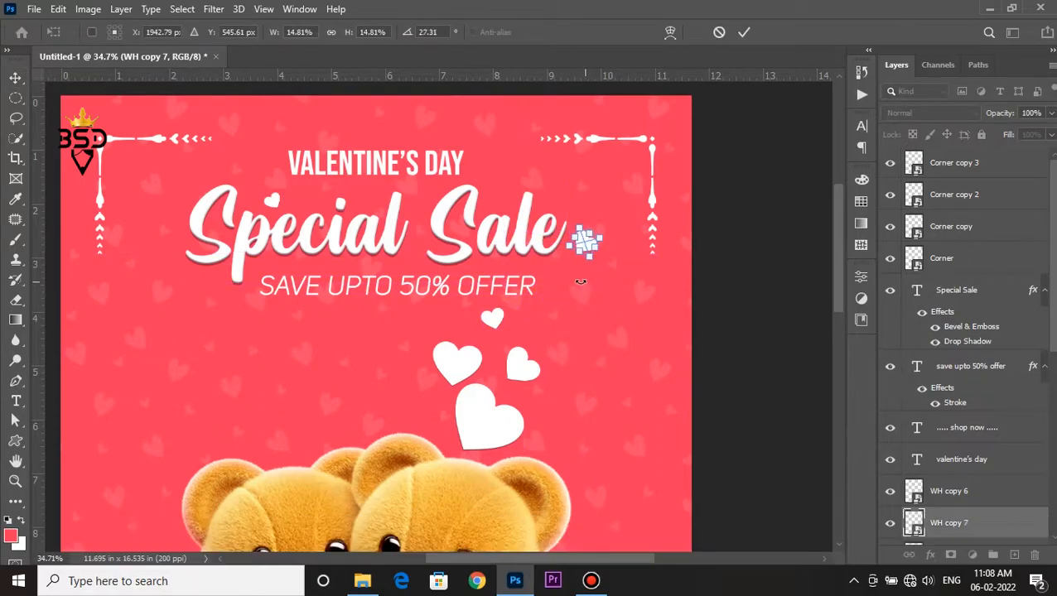
pyautogui.press('Return')
pyautogui.scroll(-2, 585, 258)
# Duplicate the small heart below the offer text, rotate the copy upright and position it just above the left teddy's head.
pyautogui.press('alt')
pyautogui.moveTo(485, 318); pyautogui.dragTo(306, 349)
pyautogui.hotkey('ctrl', 't')
pyautogui.press('Return')
pyautogui.scroll(-2, 306, 356)
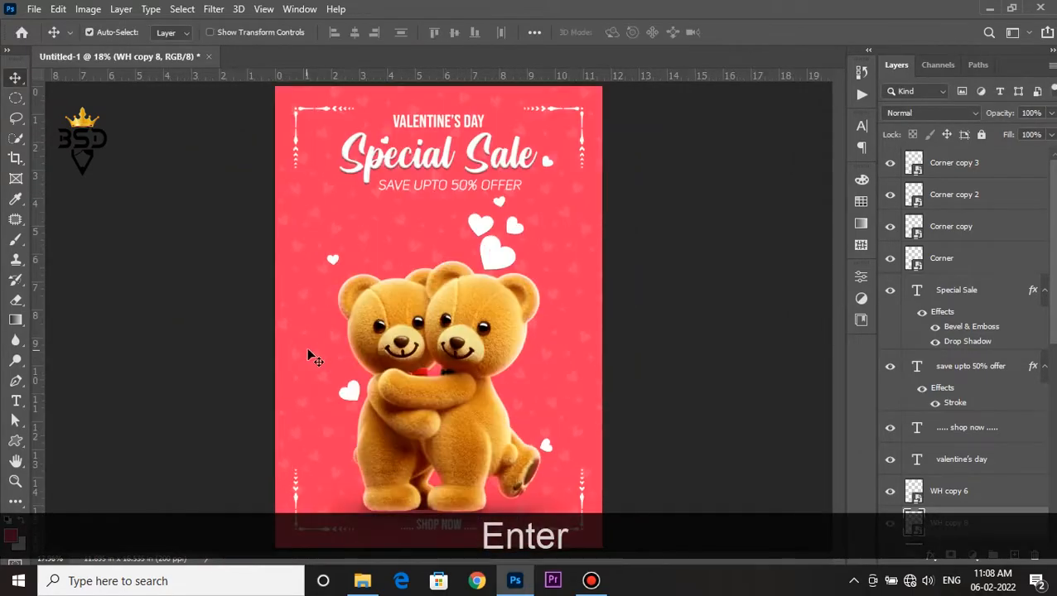
pyautogui.scroll(1, 329, 252)
pyautogui.moveTo(331, 259); pyautogui.dragTo(390, 244)
pyautogui.scroll(-1, 390, 244)
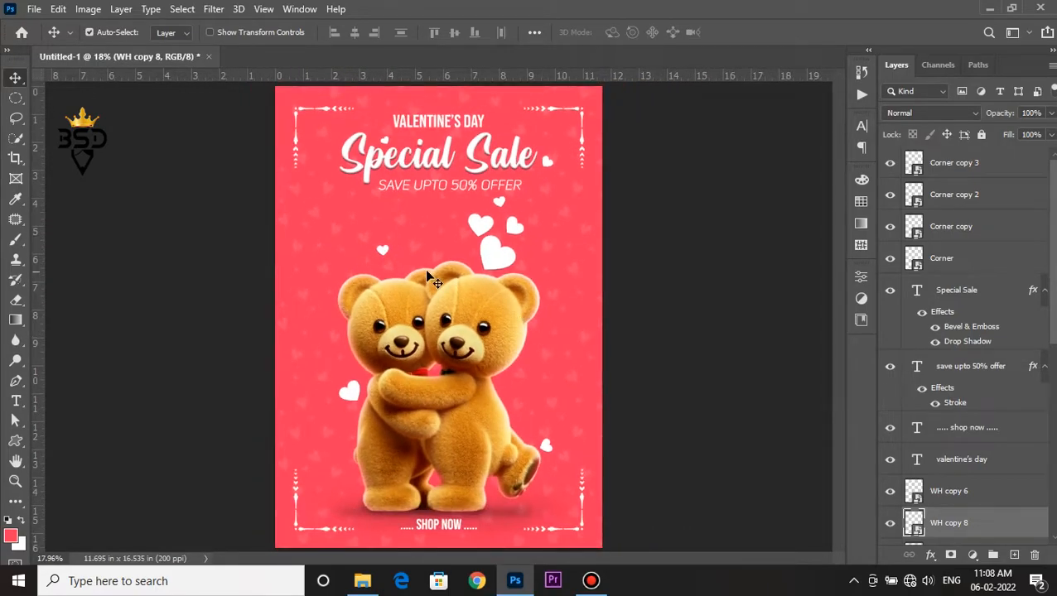
# Duplicate the WH copy 2 heart, place the copy beside the small heart above the left teddy and rotate it to about -78.75°.
pyautogui.scroll(2, 428, 275)
pyautogui.rightClick(578, 207)
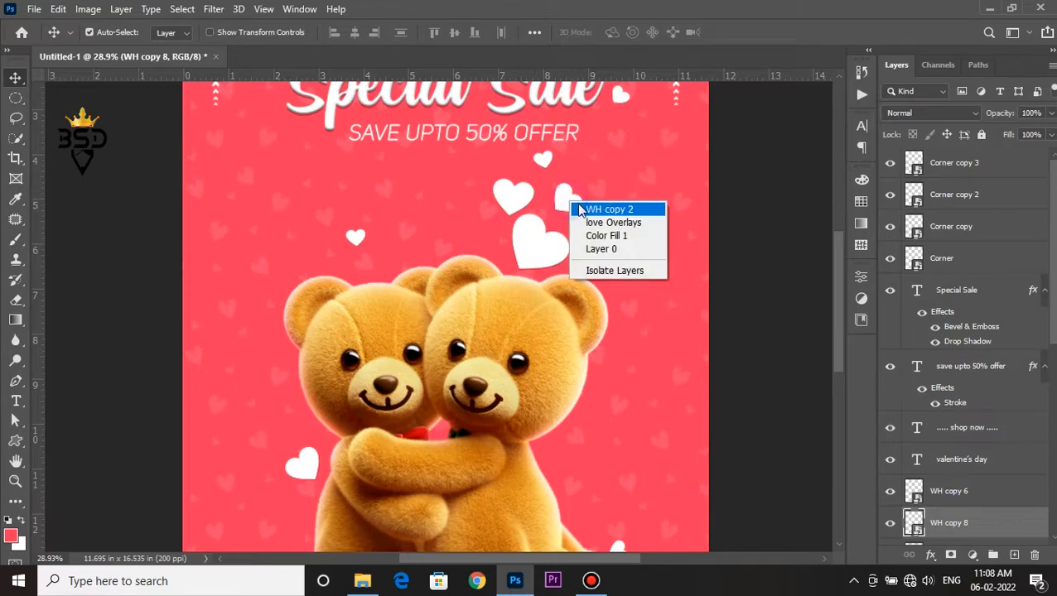
pyautogui.click(579, 209)
pyautogui.moveTo(571, 207); pyautogui.dragTo(325, 232)
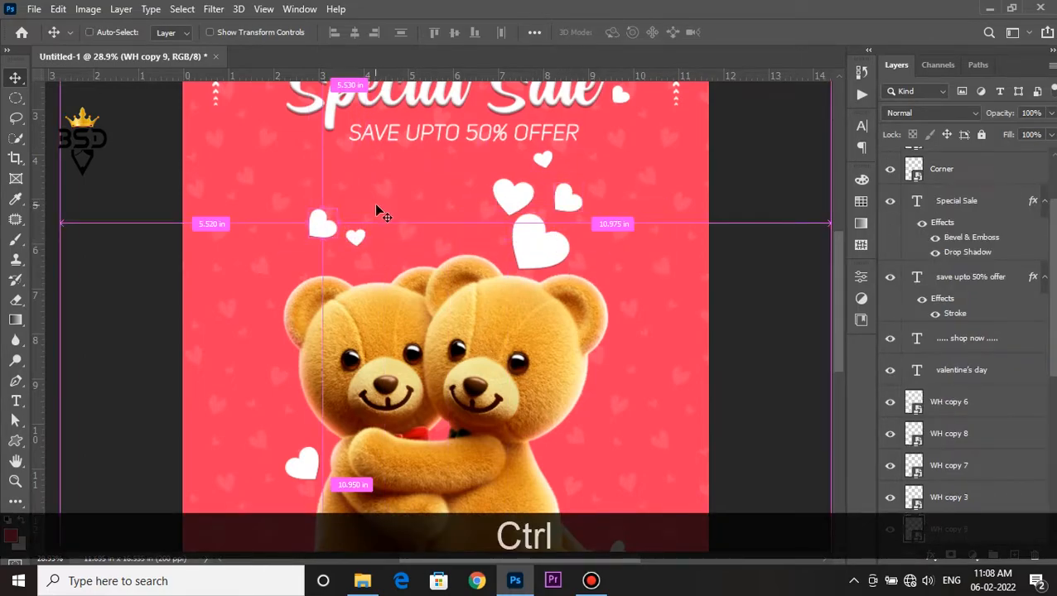
pyautogui.hotkey('ctrl', 't')
pyautogui.moveTo(358, 183); pyautogui.dragTo(293, 176)
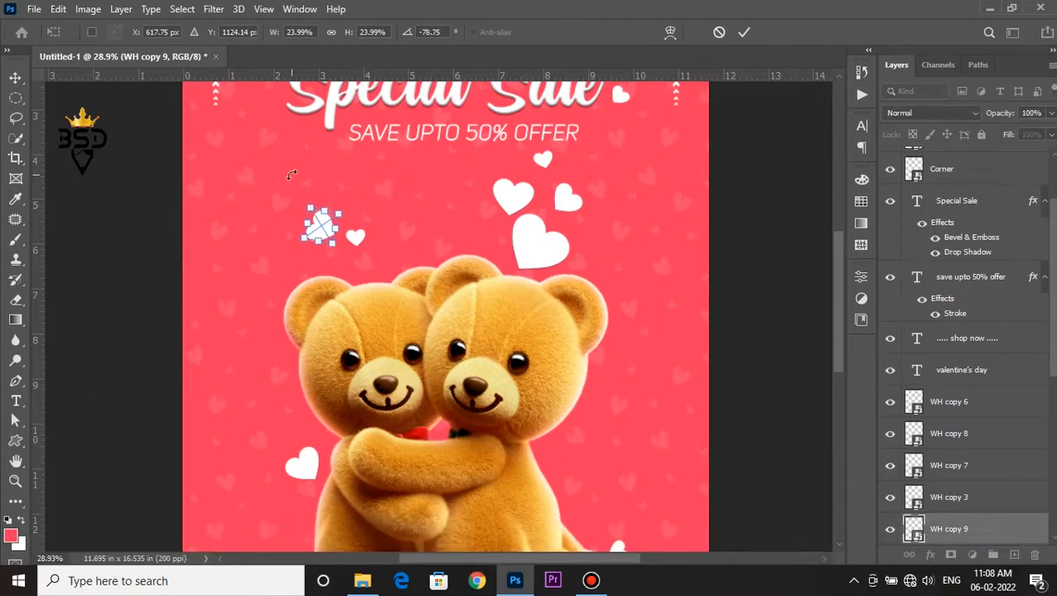
pyautogui.press('Return')
# Fit the whole poster on screen to review the heart arrangement, and return to the Move tool.
pyautogui.scroll(-4, 354, 236)
pyautogui.scroll(1, 468, 308)
pyautogui.rightClick(505, 242)
pyautogui.click(478, 260)
pyautogui.press('z')
pyautogui.rightClick(478, 260)
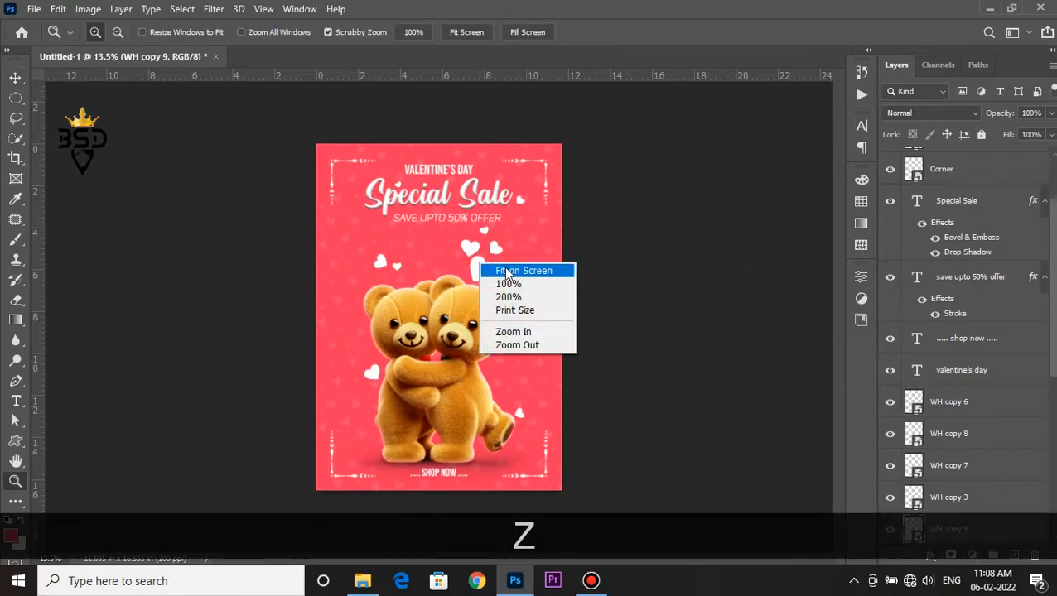
pyautogui.click(508, 273)
pyautogui.press('v')
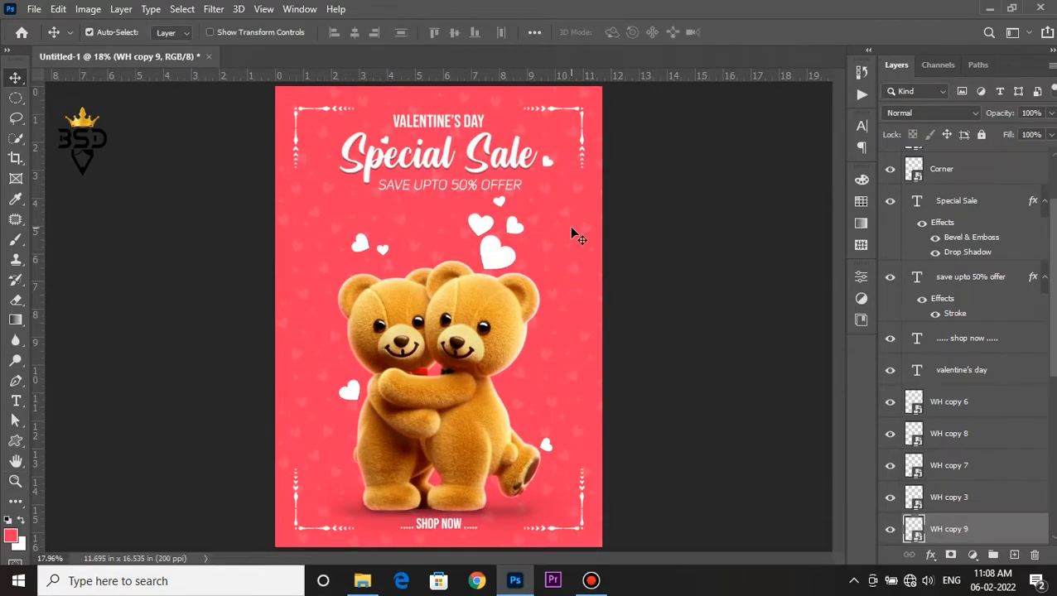